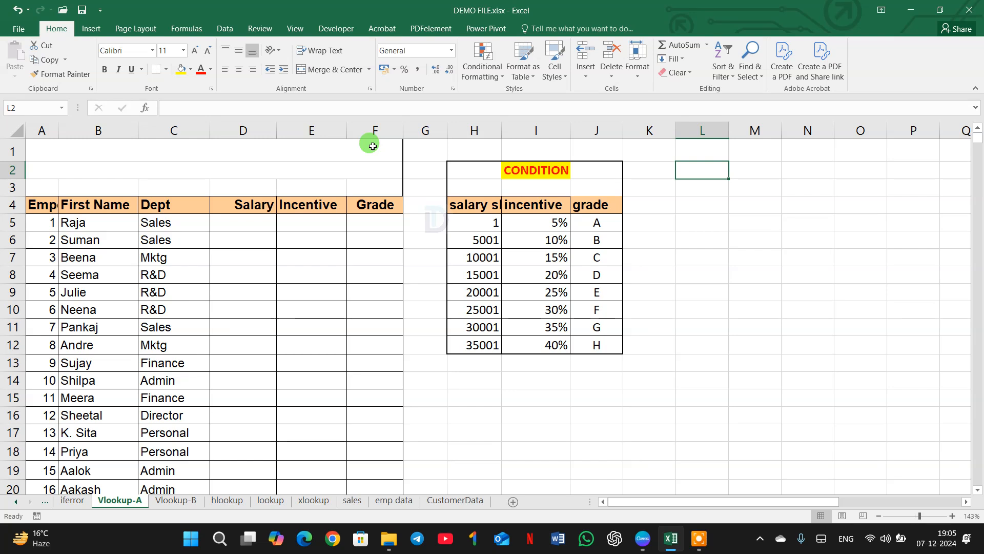
Center the header labels in A4:F4 and widen column A to fit the Empcode heading
drag(375, 205, 41, 206)
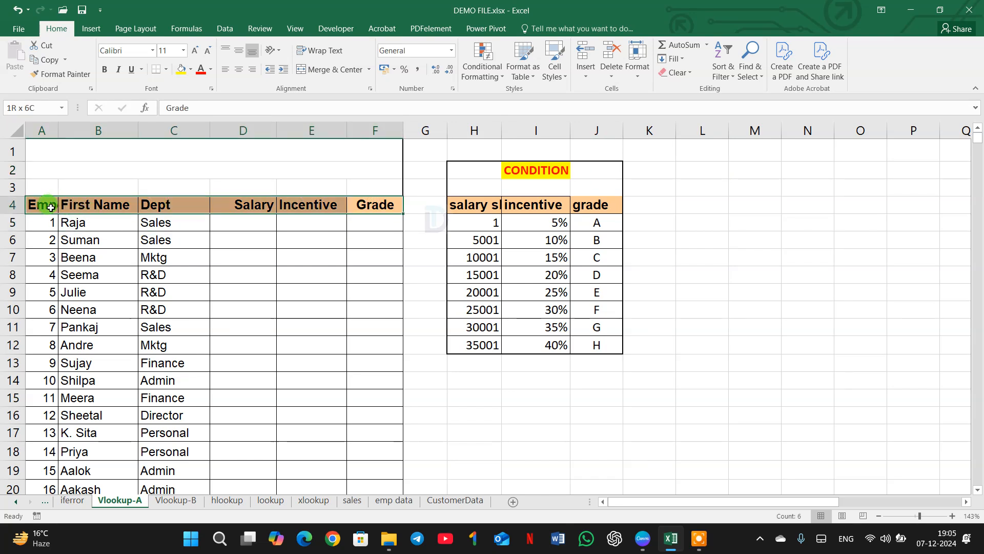
click(225, 69)
click(238, 70)
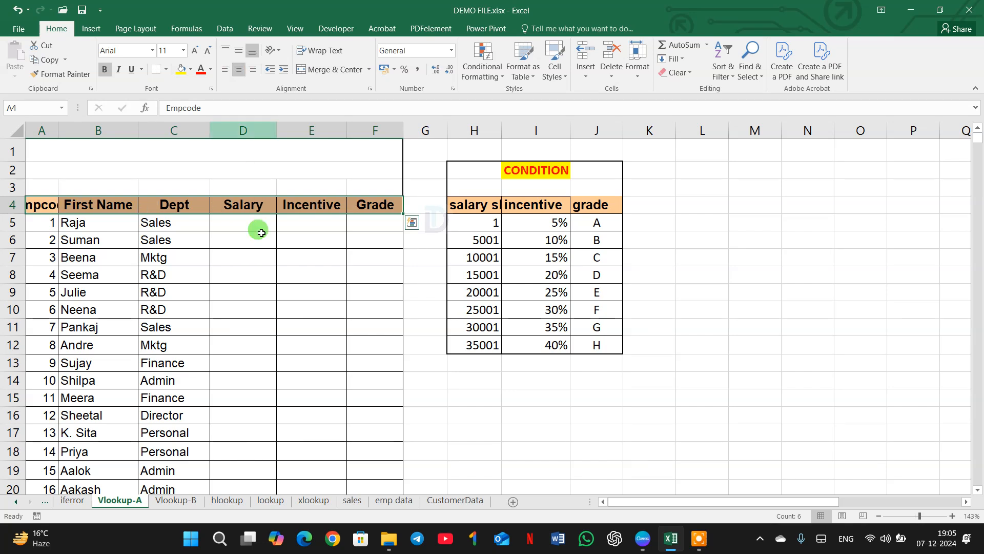
click(261, 235)
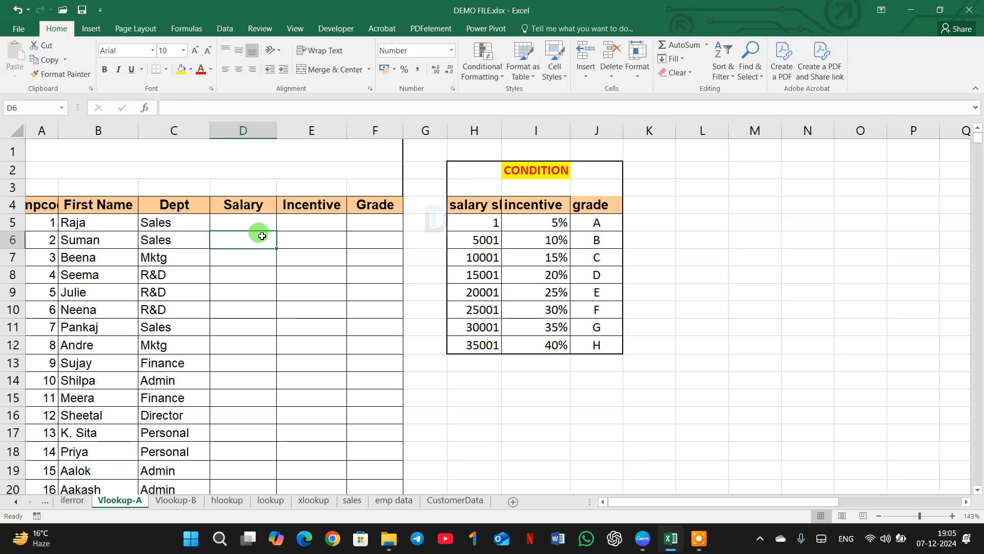
drag(56, 131, 84, 131)
Review the employee table's columns and the condition table's salary slab, incentive and grade columns
click(51, 204)
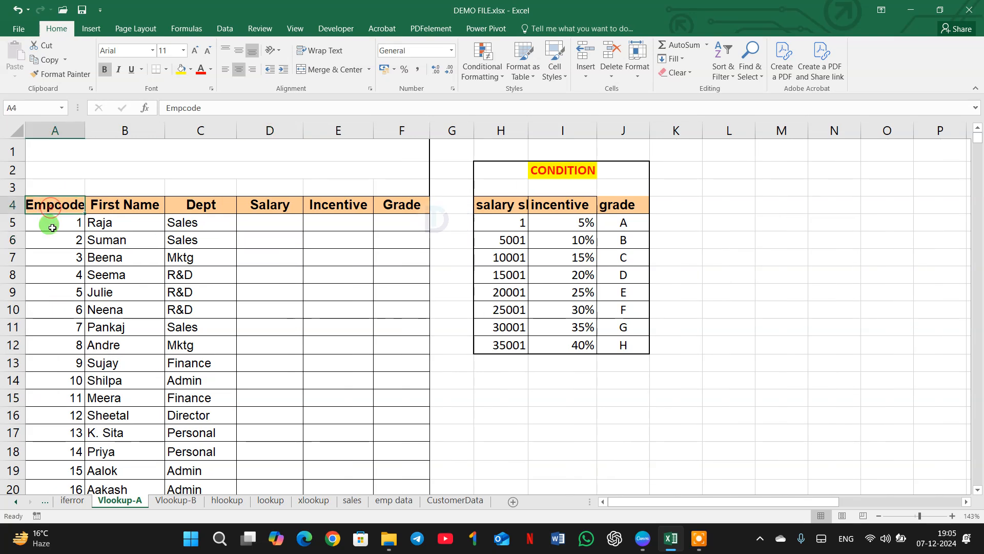
click(126, 207)
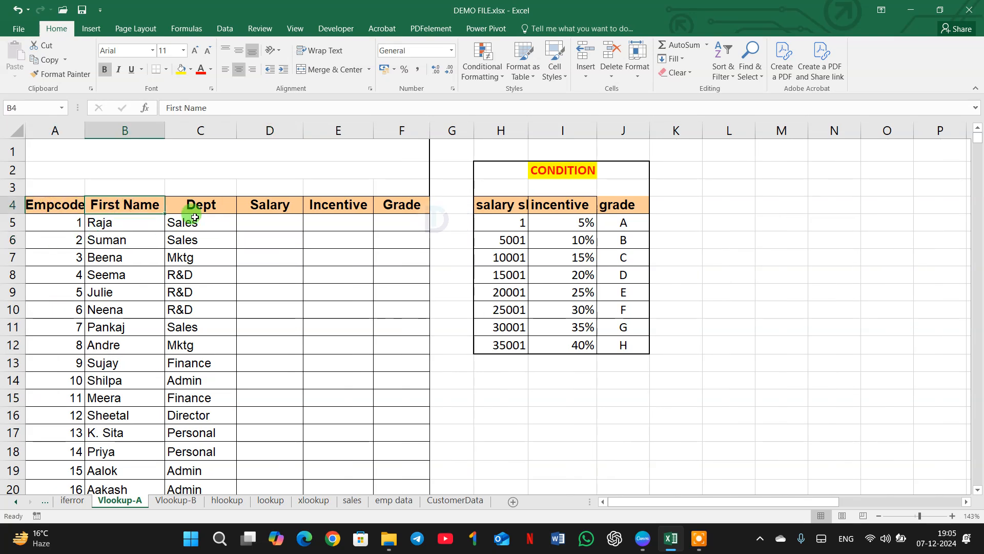
click(195, 219)
click(244, 218)
click(333, 237)
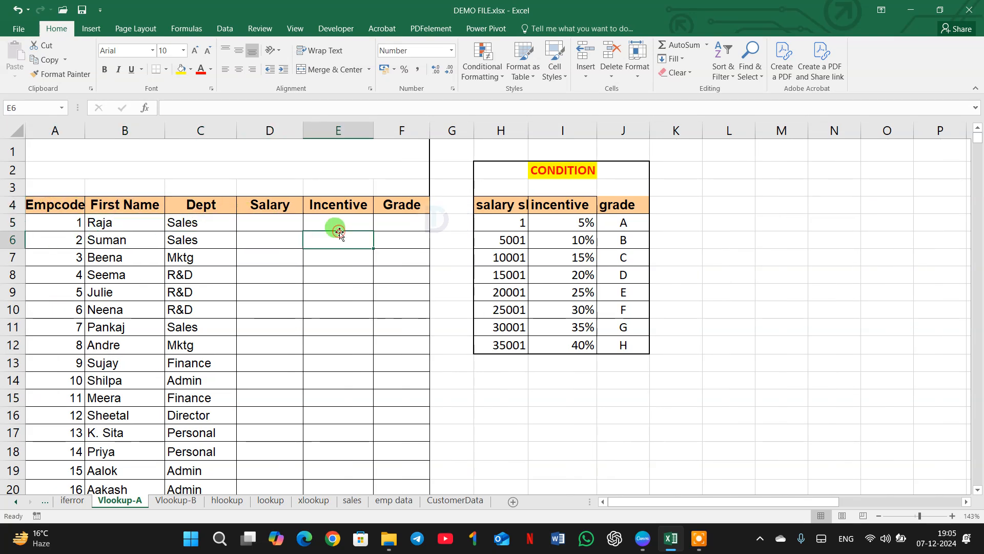
click(394, 217)
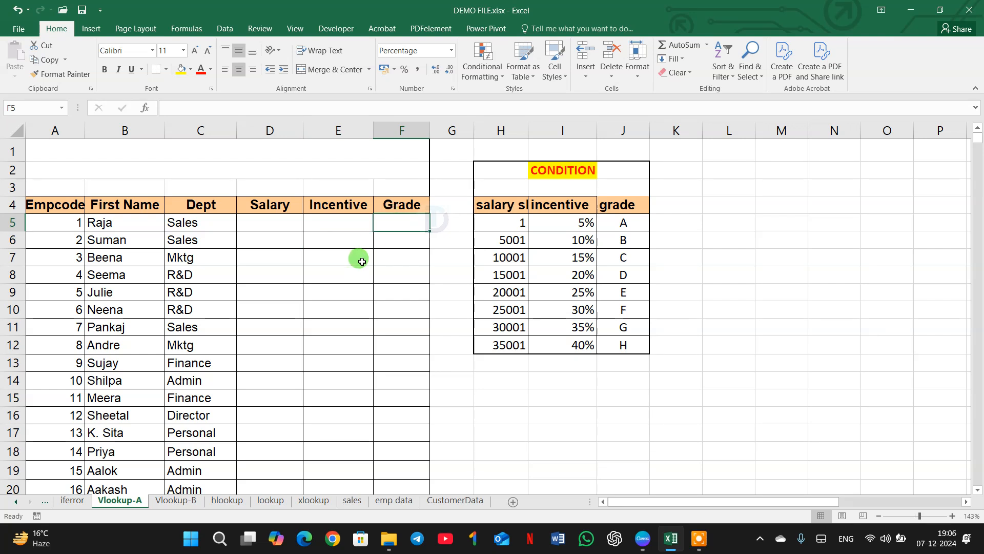
drag(502, 207, 629, 331)
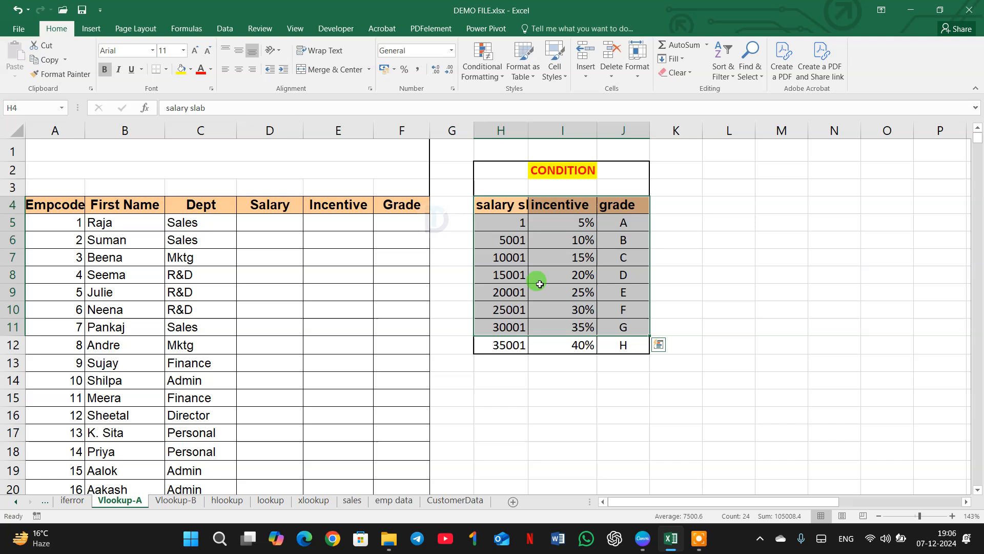
click(510, 241)
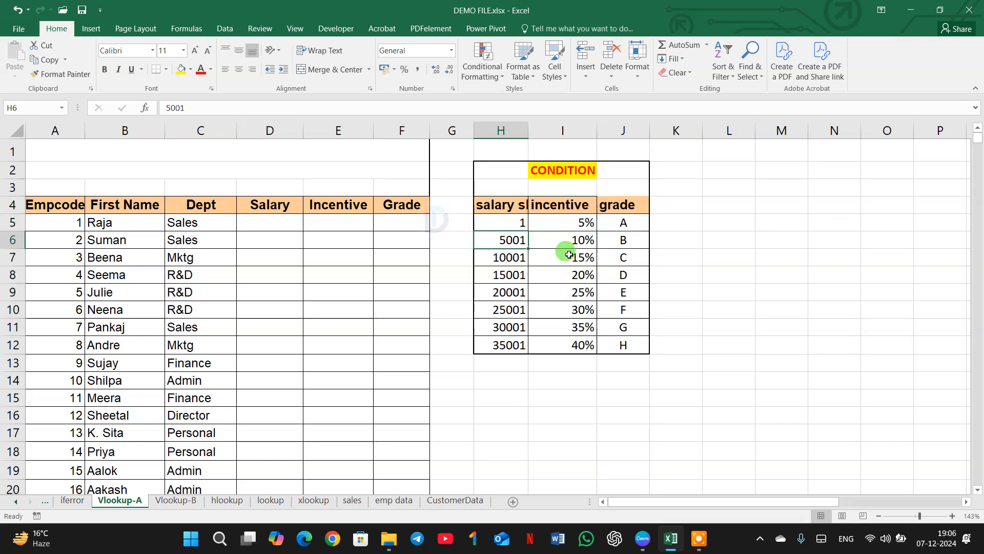
drag(576, 222, 572, 291)
drag(623, 222, 630, 326)
click(350, 301)
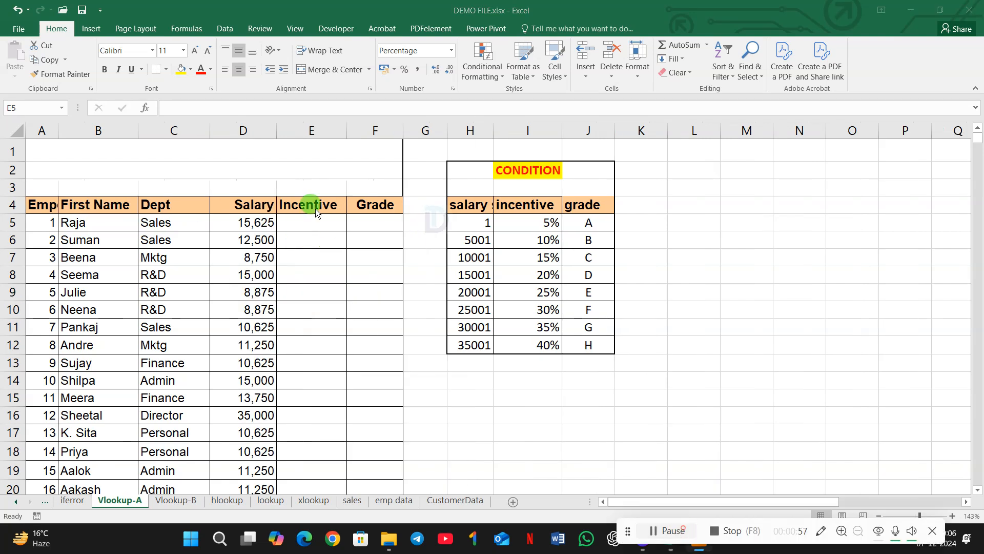
Compare the first employee's salary in D5 with the first three salary slabs and their incentive rates
click(932, 539)
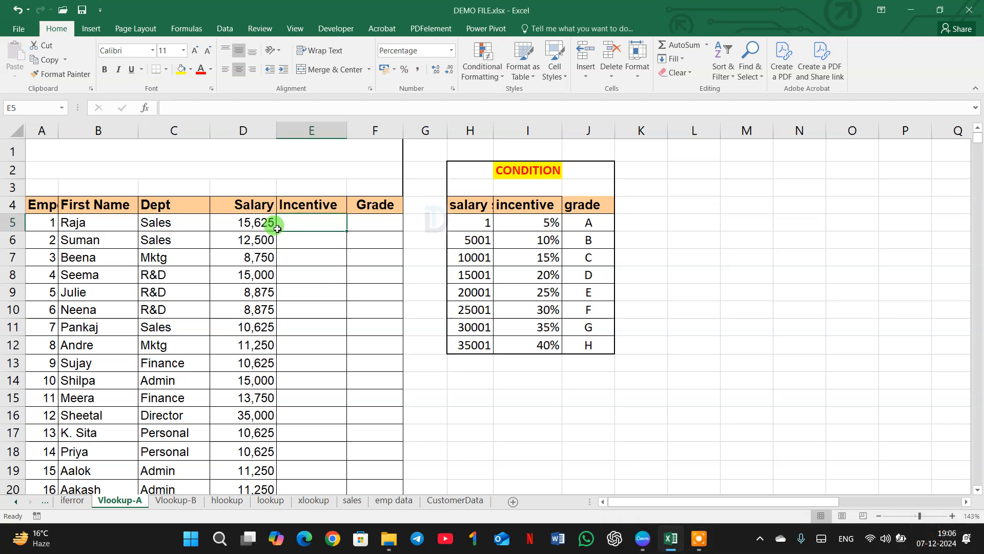
click(254, 222)
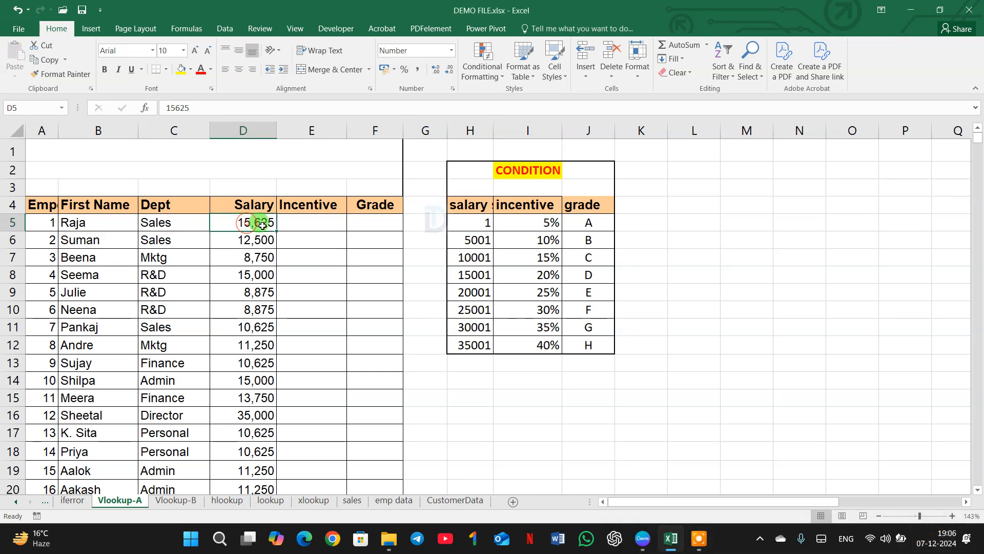
click(315, 225)
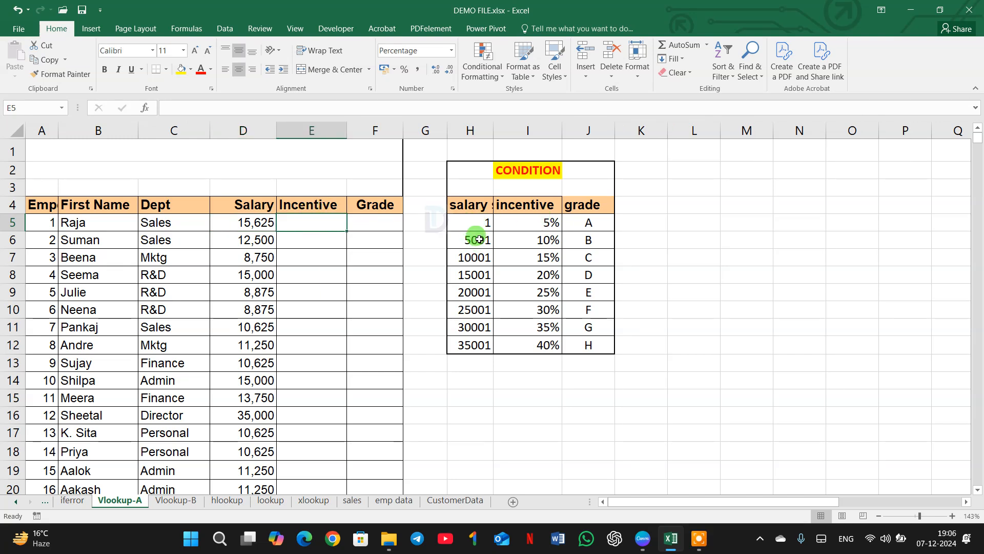
click(479, 226)
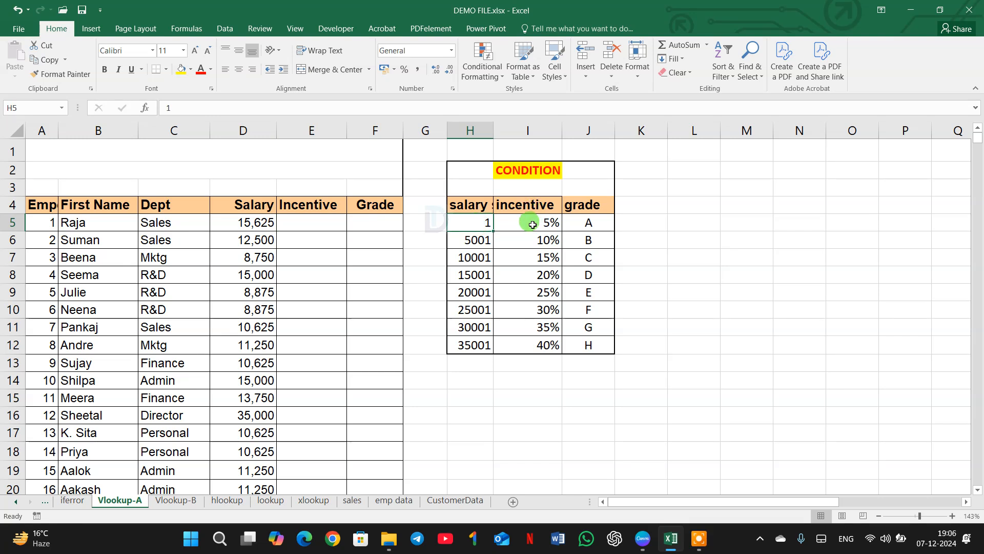
click(469, 241)
click(527, 242)
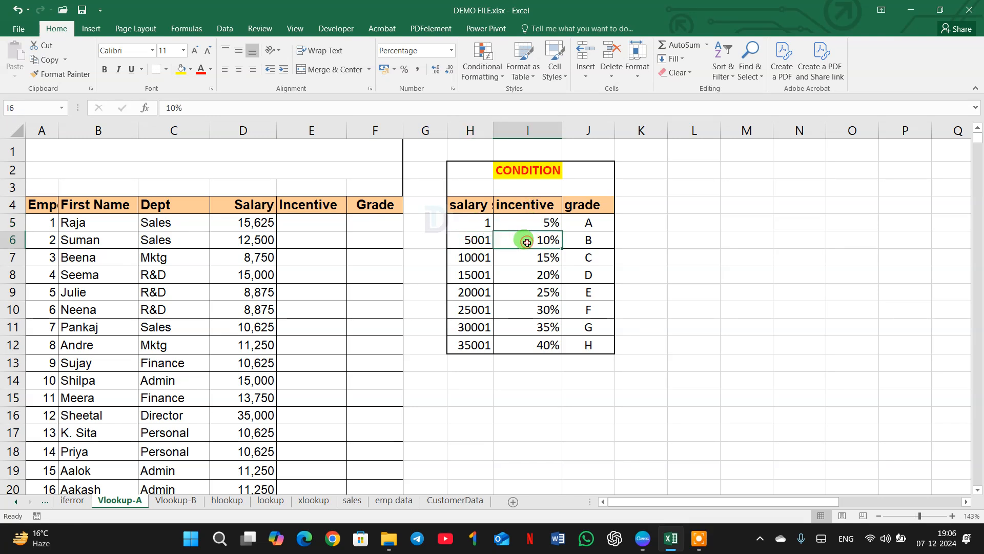
click(479, 254)
click(523, 258)
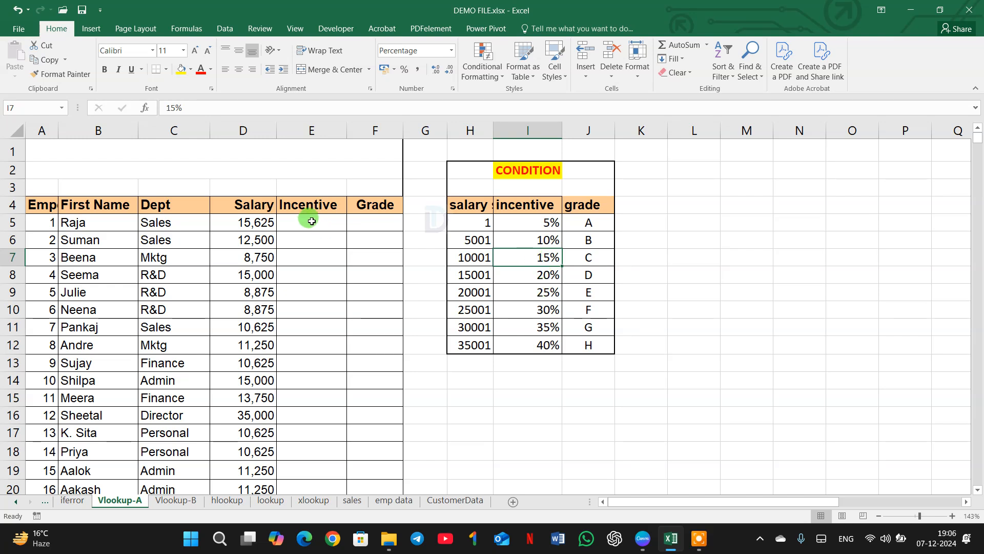
Start a VLOOKUP formula in Incentive cell E5 and open its function arguments clear of the data
click(311, 224)
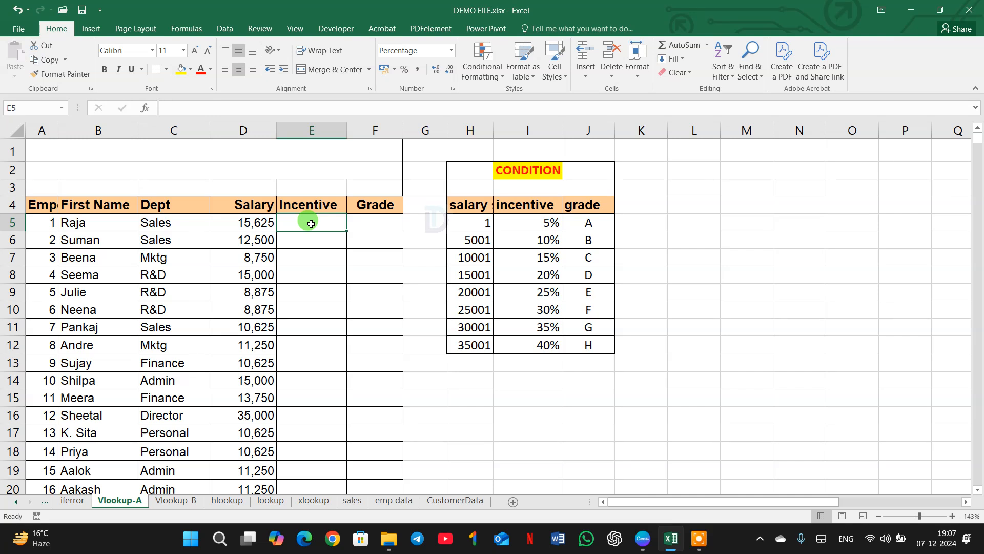
text(=)
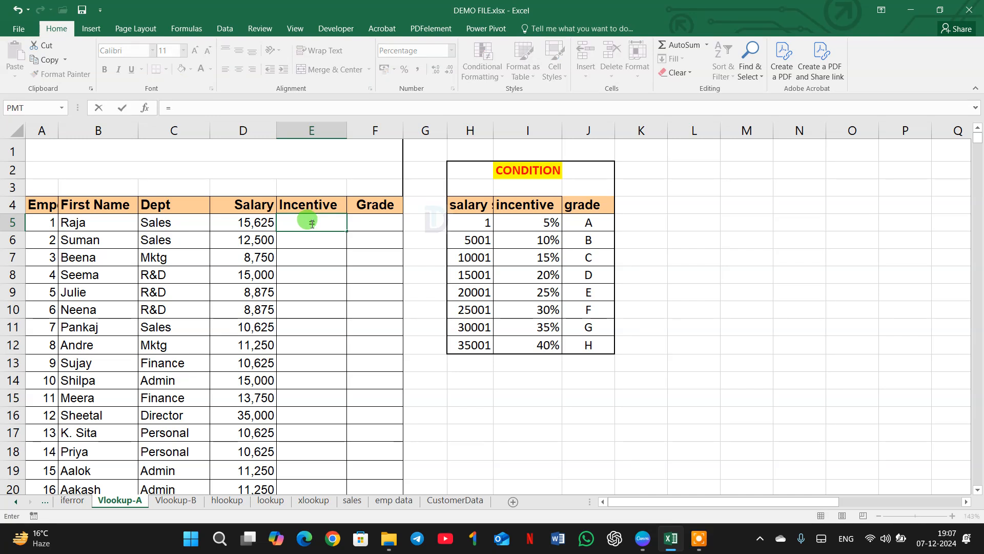
text(vlookup)
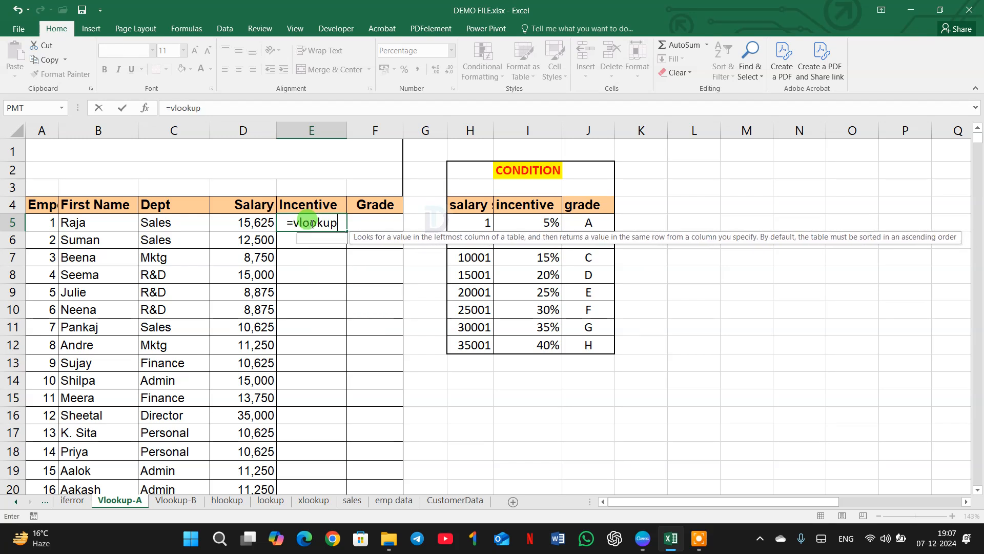
text(()
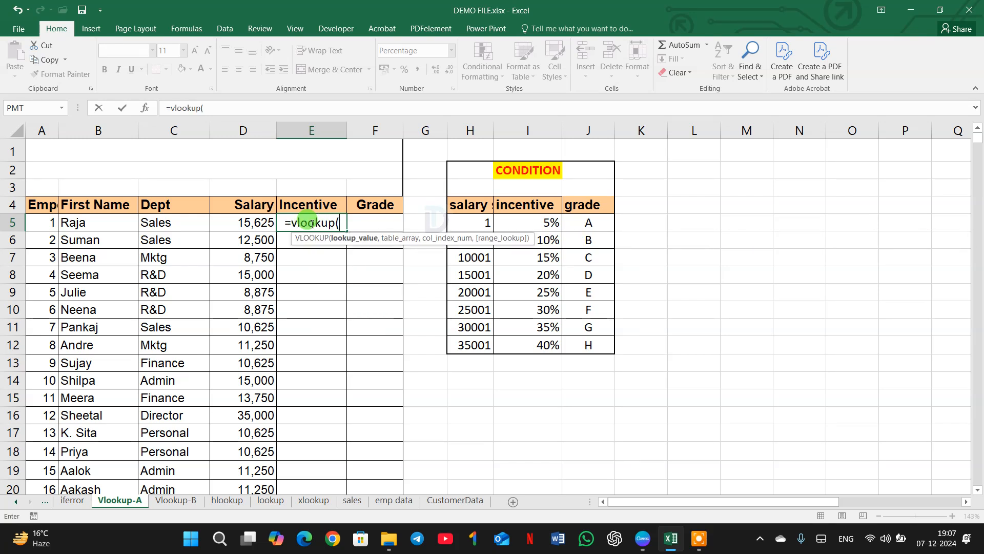
click(145, 107)
drag(570, 251, 684, 345)
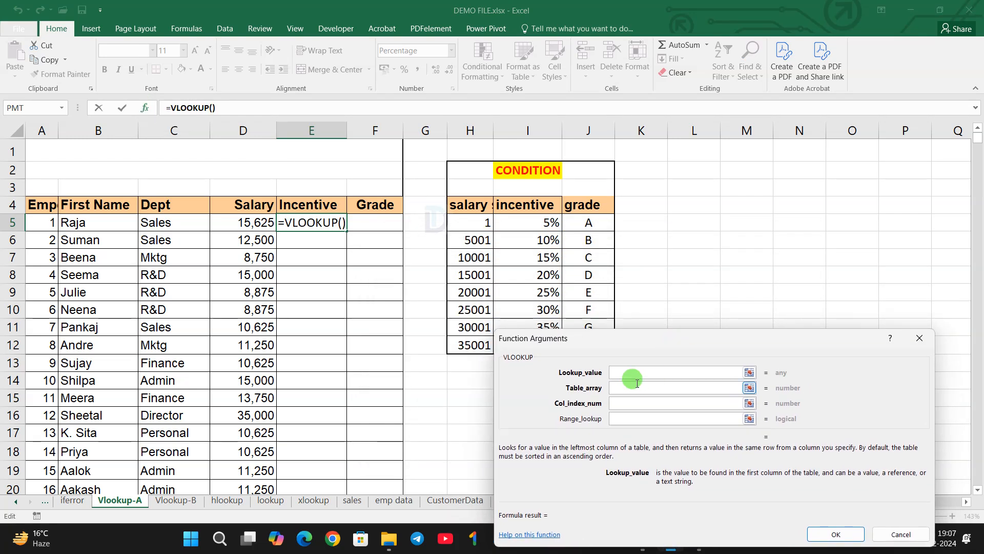
Set the VLOOKUP lookup value to D5 and the table array to the condition range H5:J12
click(662, 376)
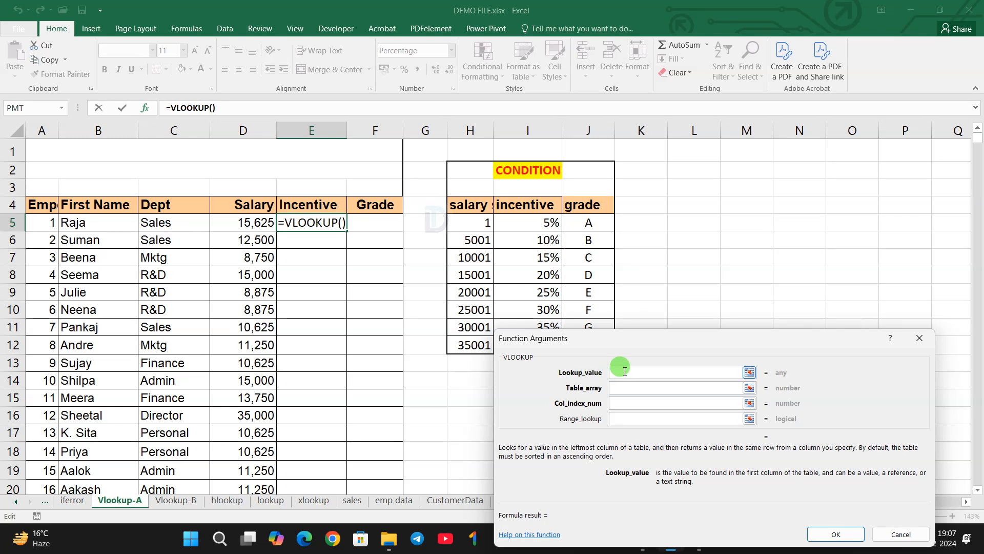
drag(628, 349, 556, 261)
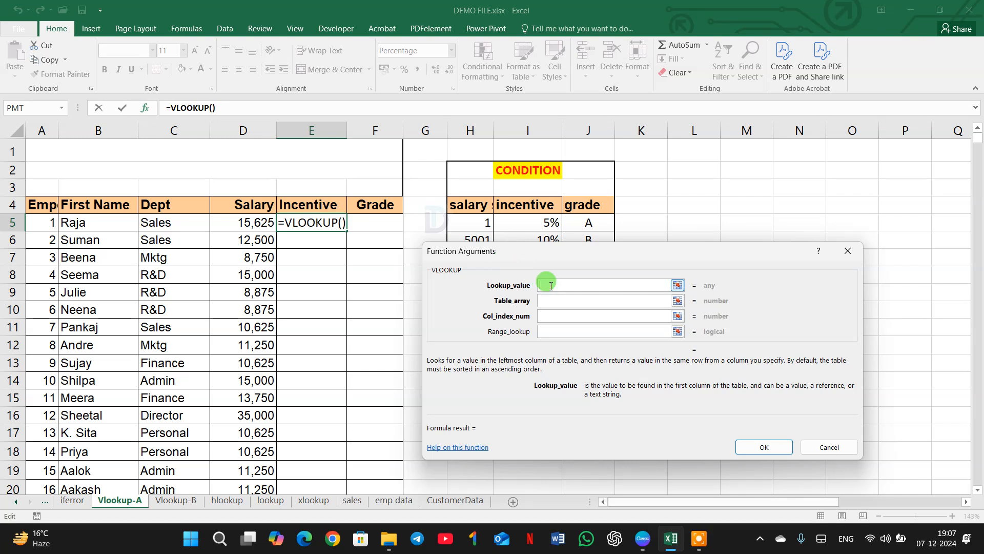
click(256, 224)
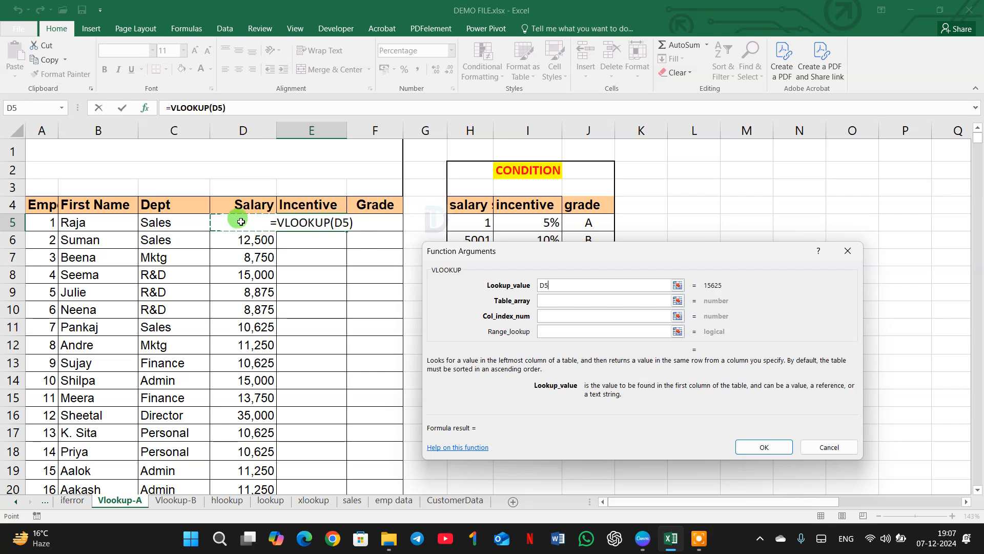
click(547, 298)
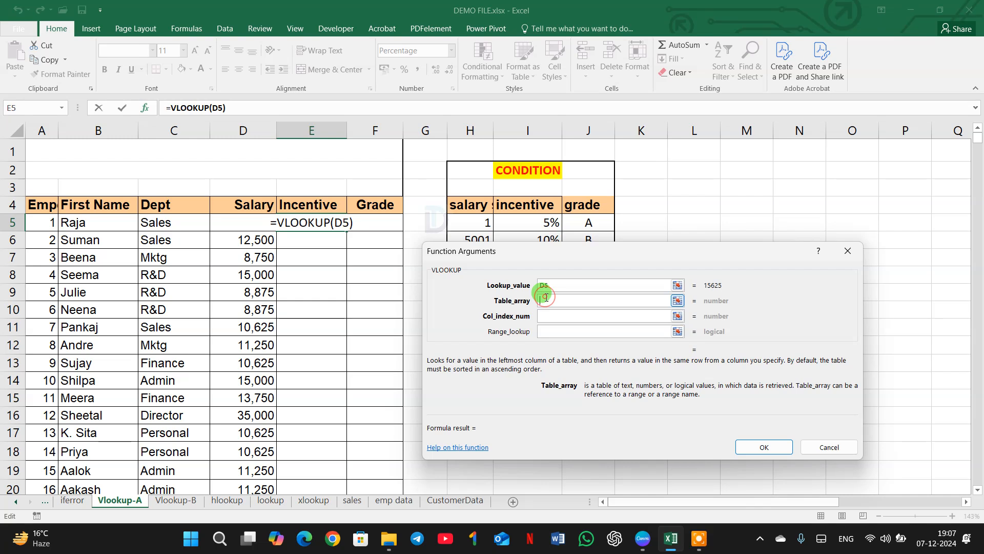
drag(547, 276, 198, 318)
drag(454, 222, 577, 342)
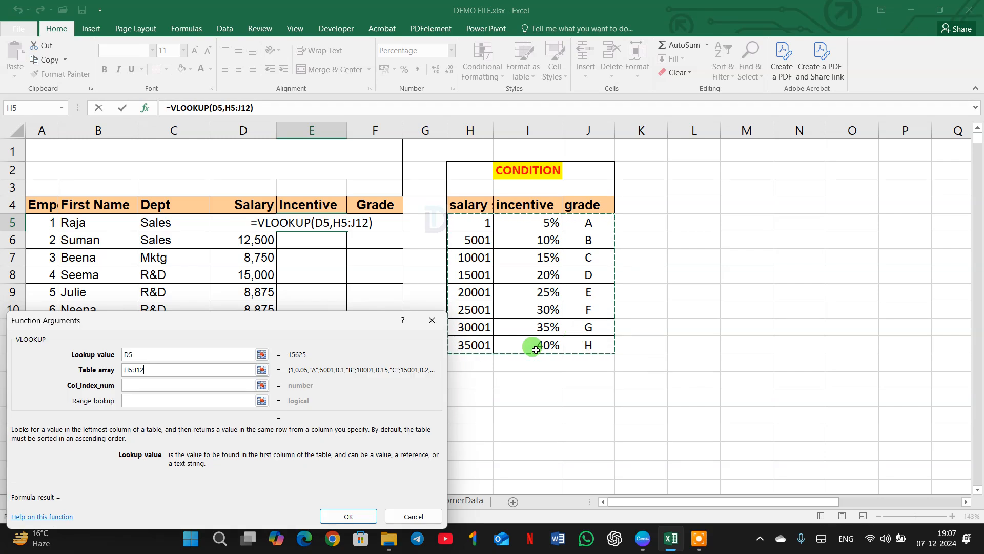
Set the VLOOKUP column index number to 2 to return the incentive column
drag(330, 318, 812, 245)
click(598, 310)
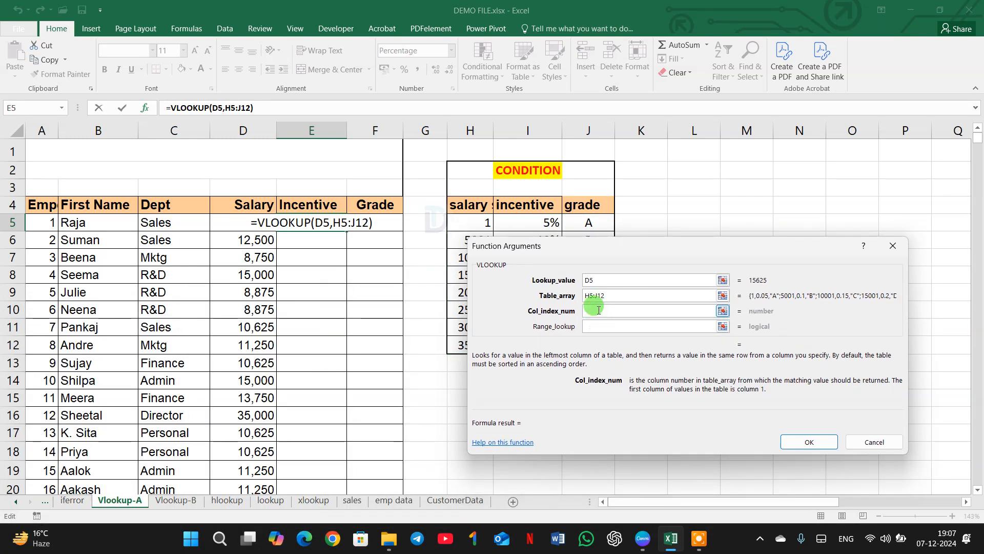
drag(637, 246, 609, 321)
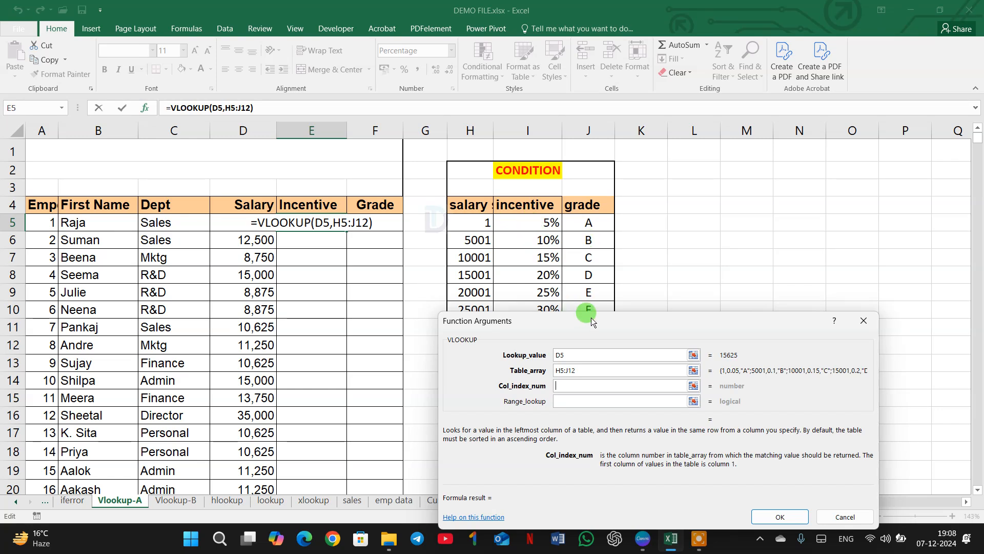
drag(592, 320, 575, 246)
text(2)
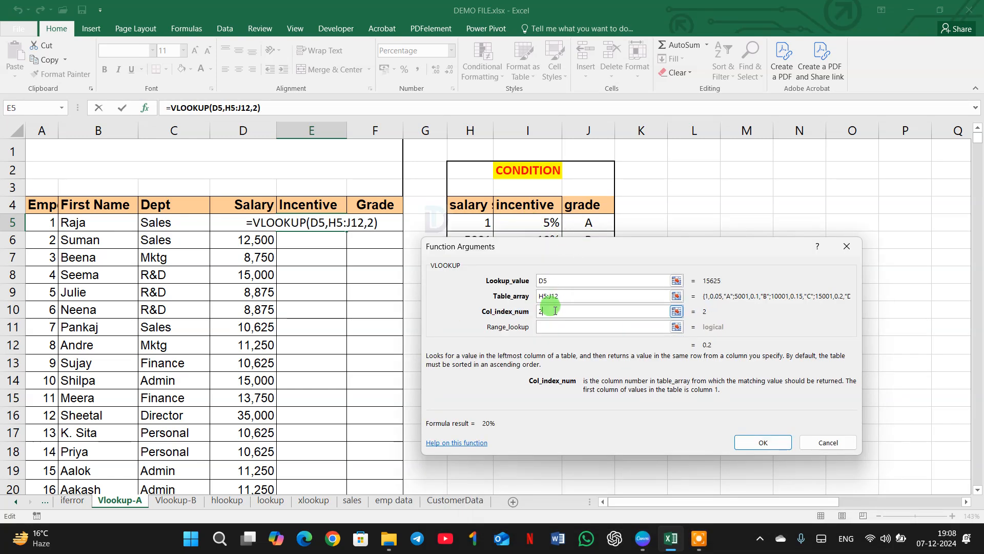
Set the VLOOKUP range lookup to TRUE for an approximate match and enter the formula in E5
click(547, 325)
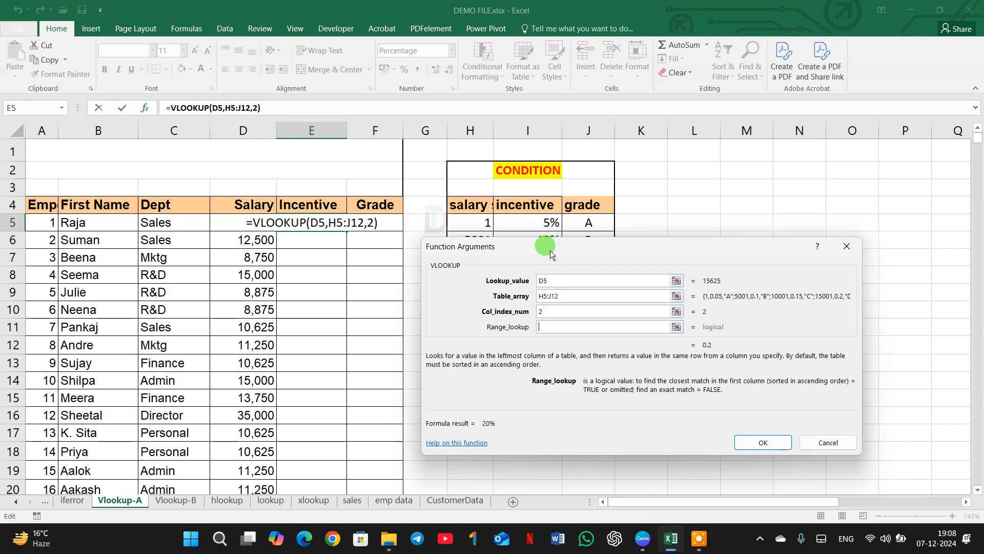
drag(540, 242, 562, 309)
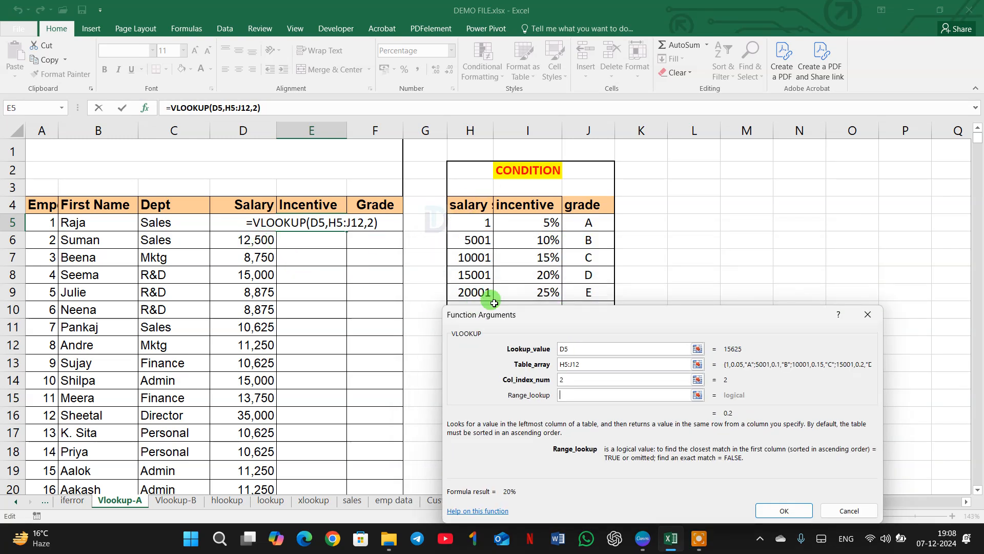
drag(501, 317, 560, 369)
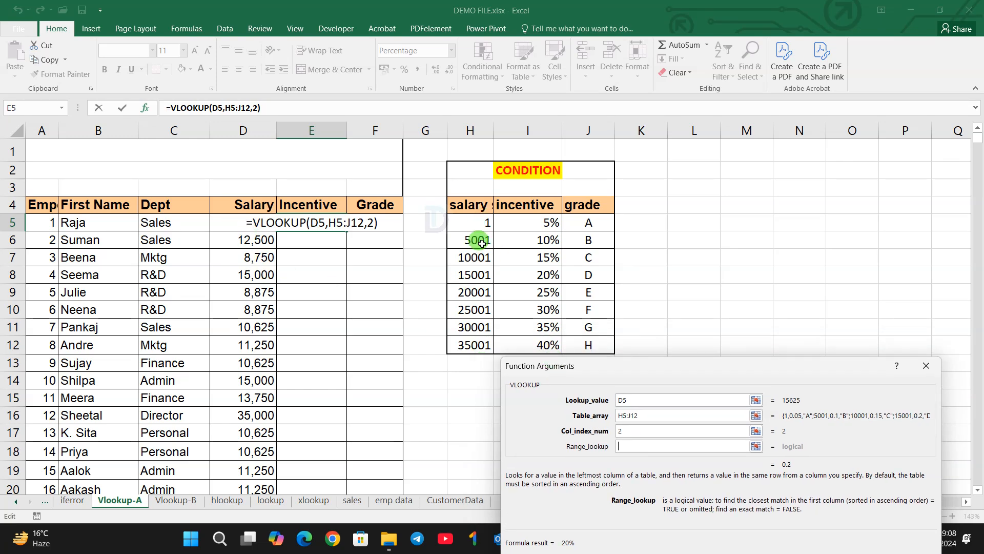
drag(596, 376, 523, 373)
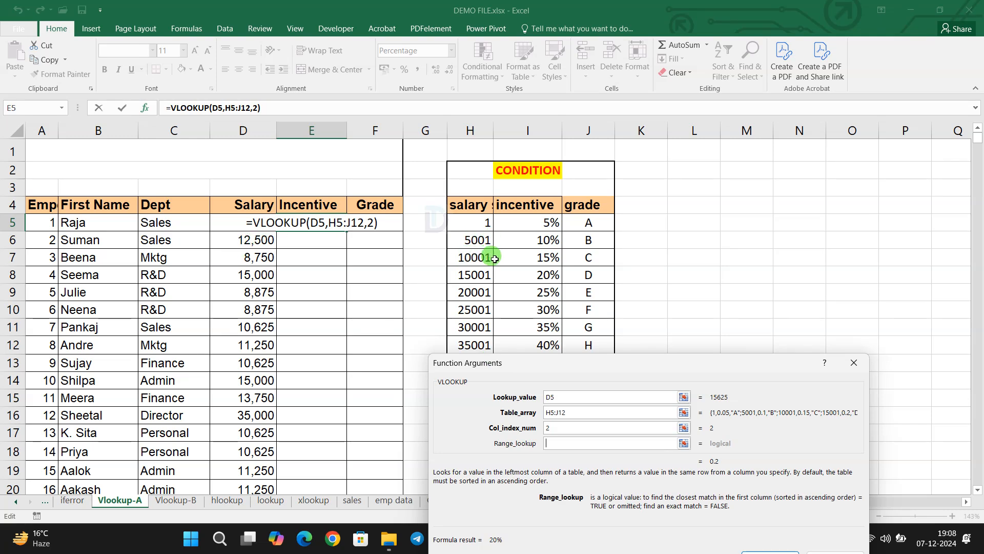
drag(523, 364, 552, 240)
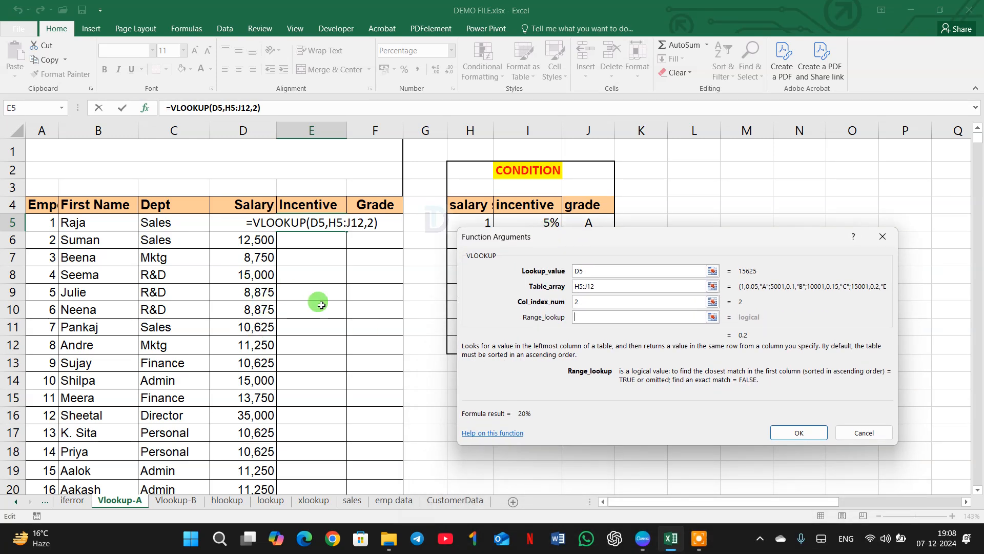
click(579, 316)
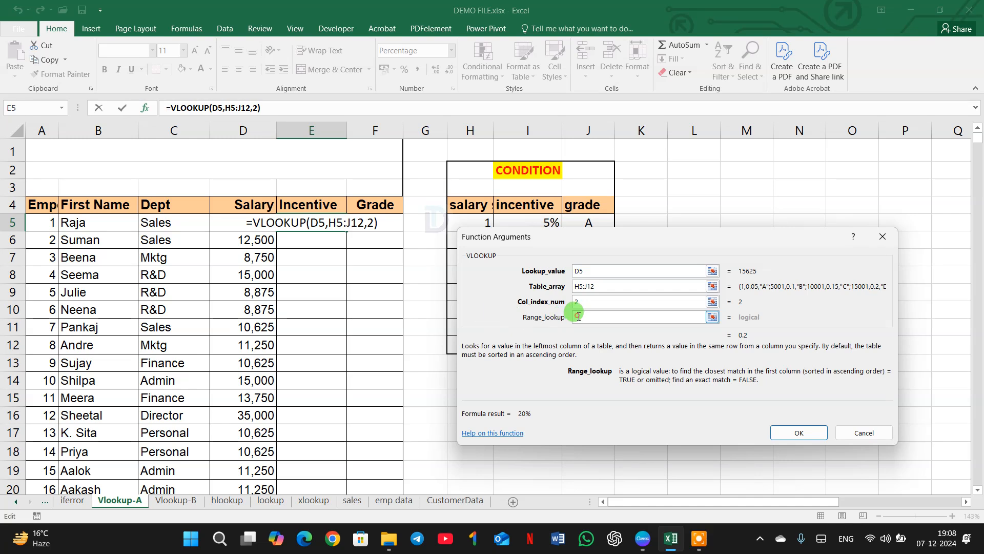
text(true)
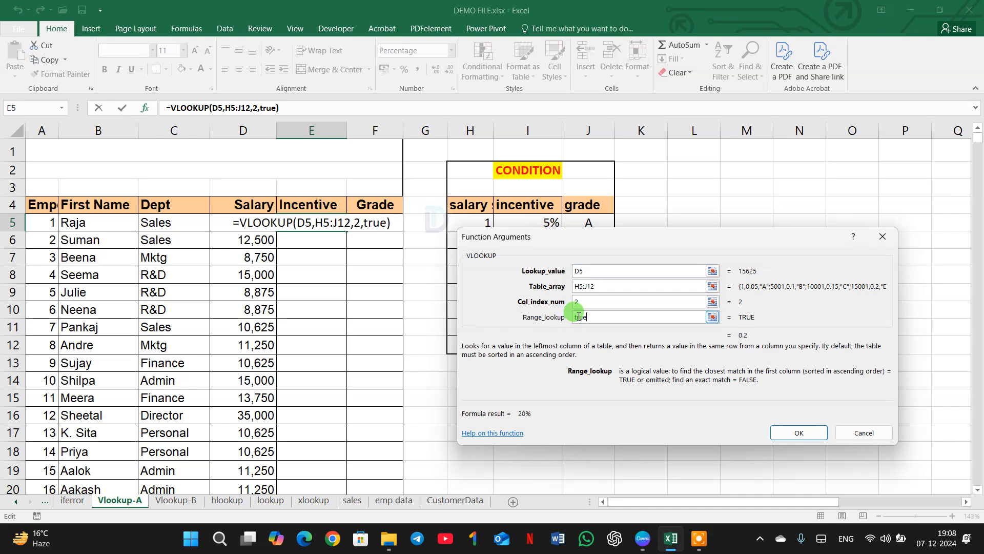
click(798, 433)
click(302, 249)
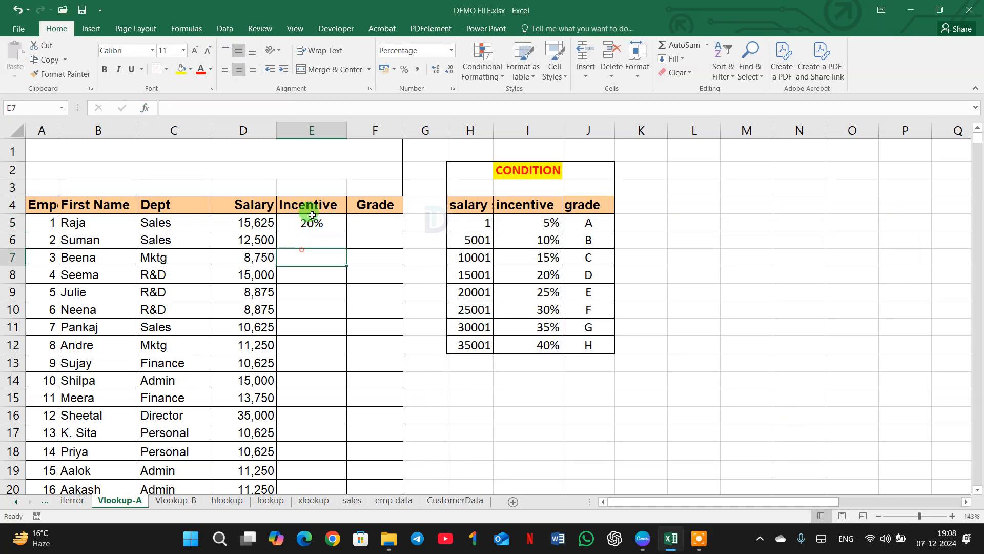
Check the E5 incentive against the salary in D5 and the 15001 and 20001 slabs with their incentive rates
click(305, 220)
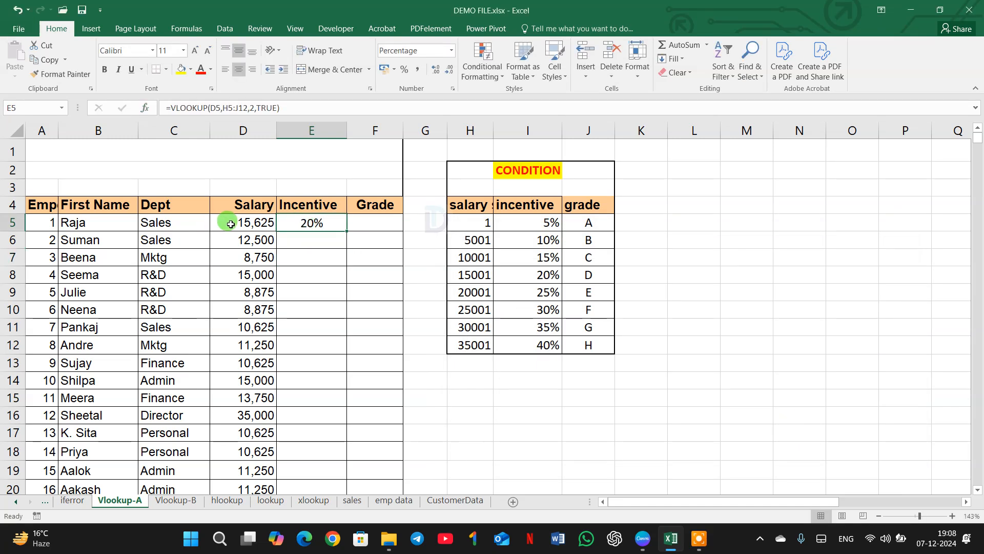
click(231, 224)
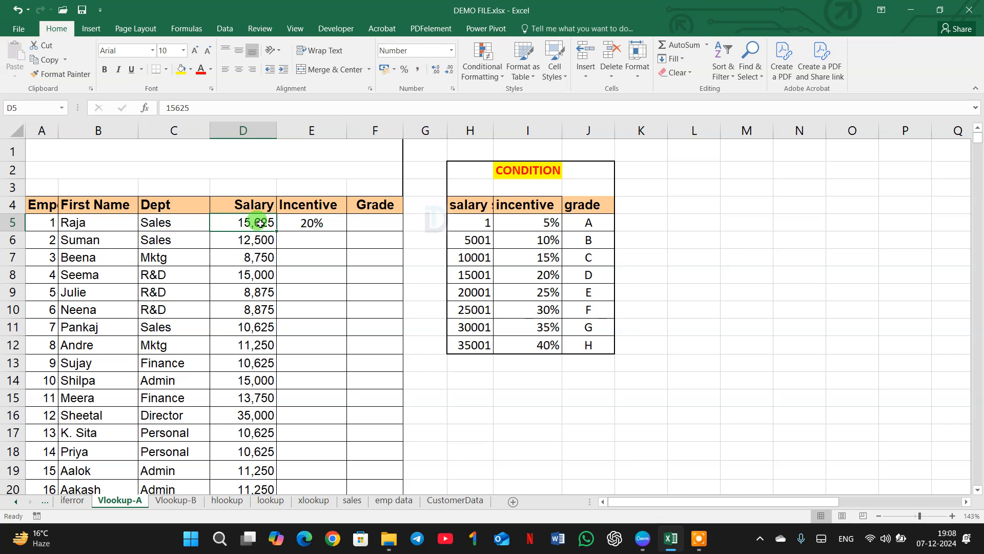
drag(461, 220, 473, 344)
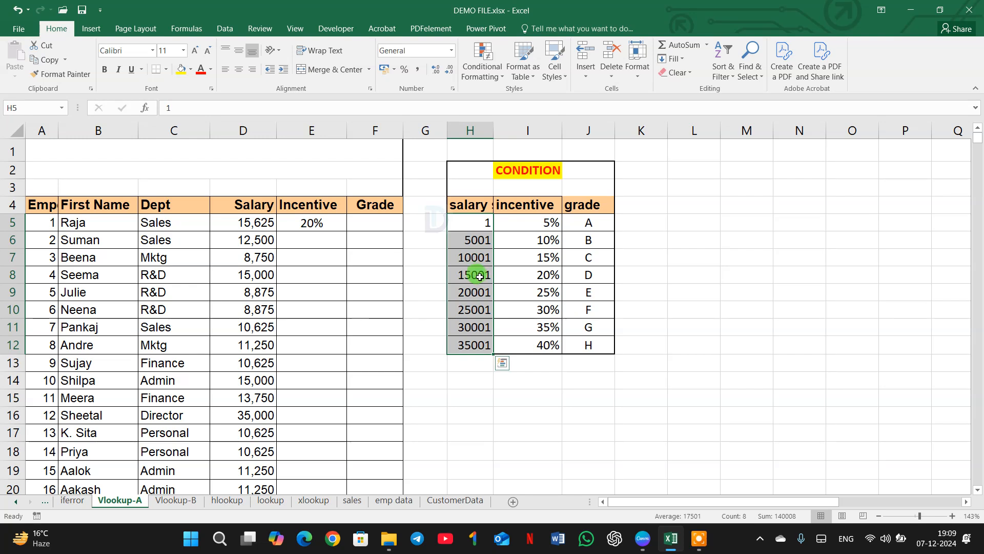
click(480, 276)
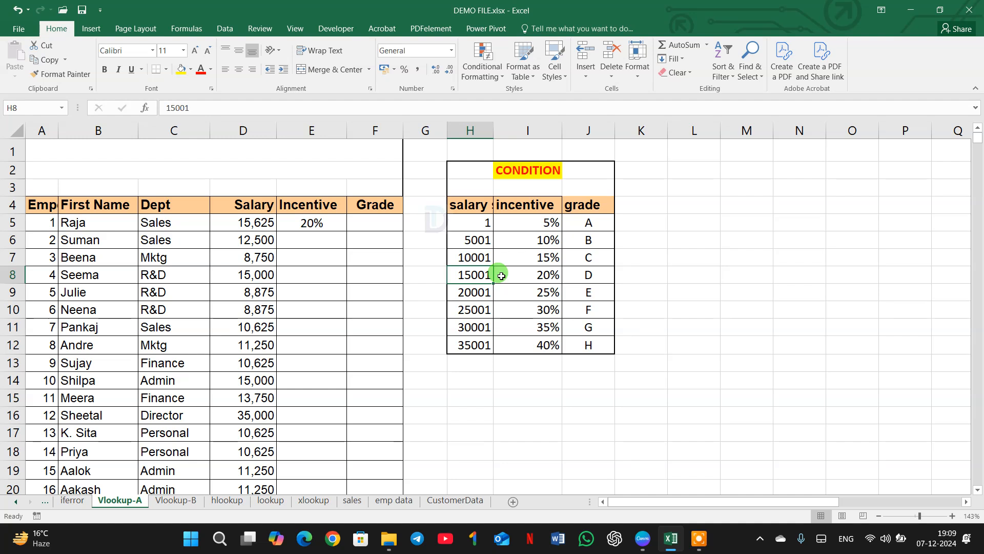
click(532, 276)
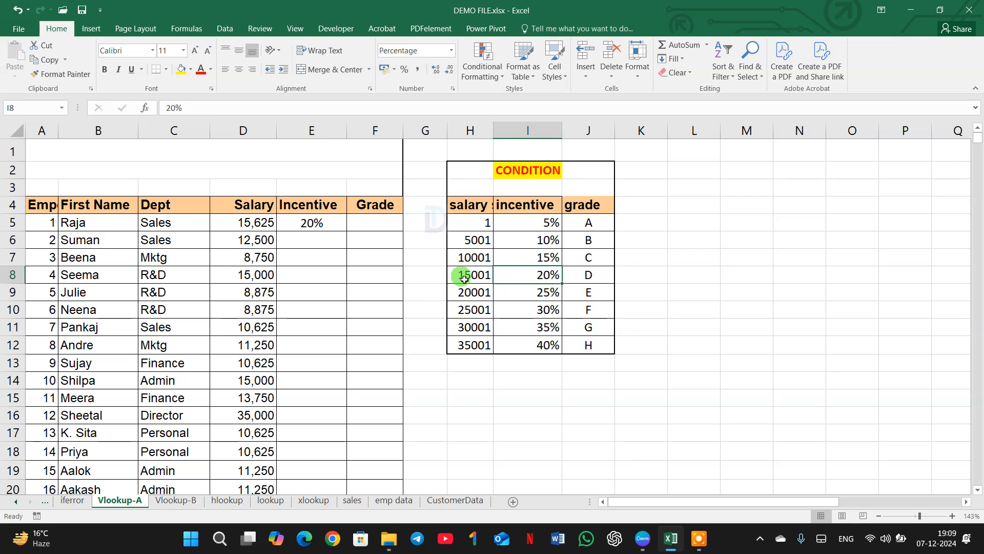
click(469, 297)
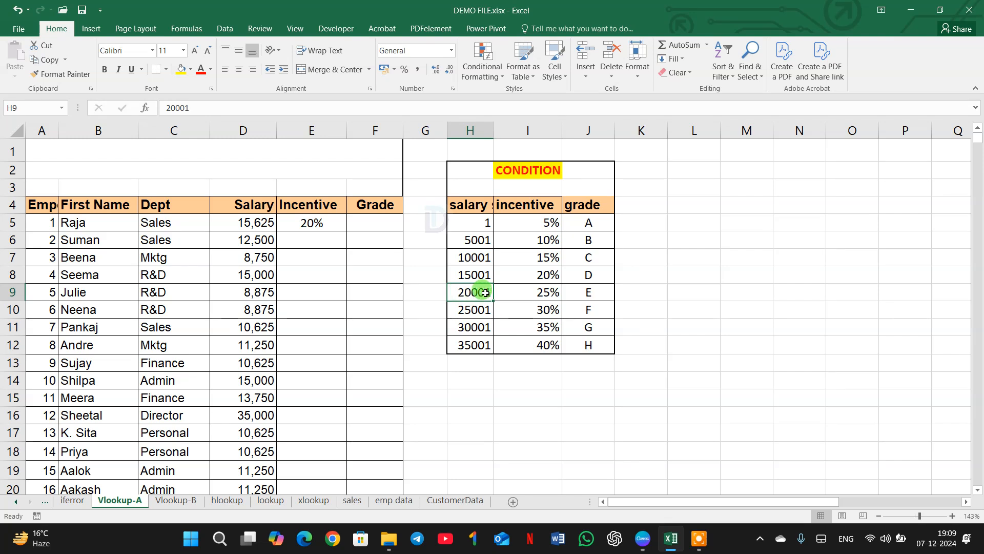
click(519, 292)
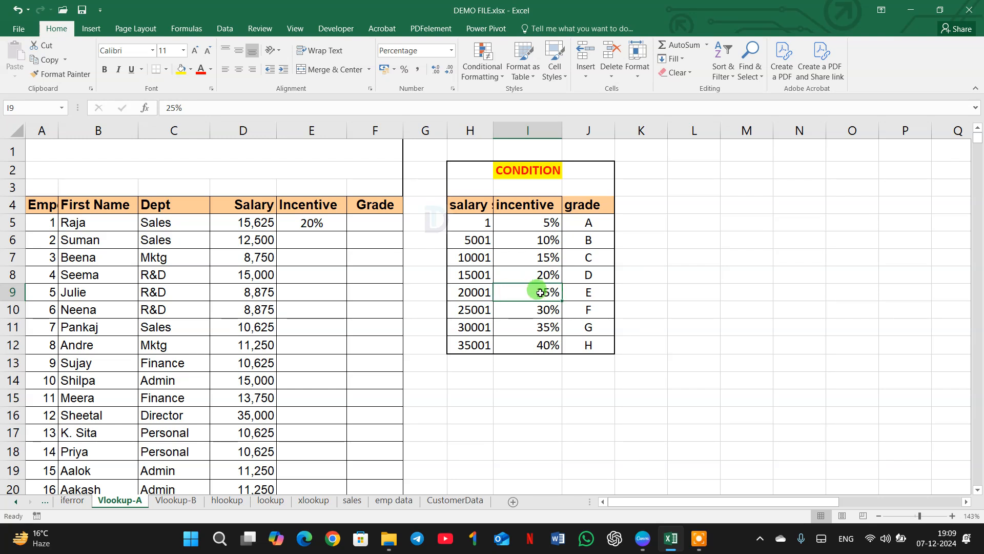
click(471, 274)
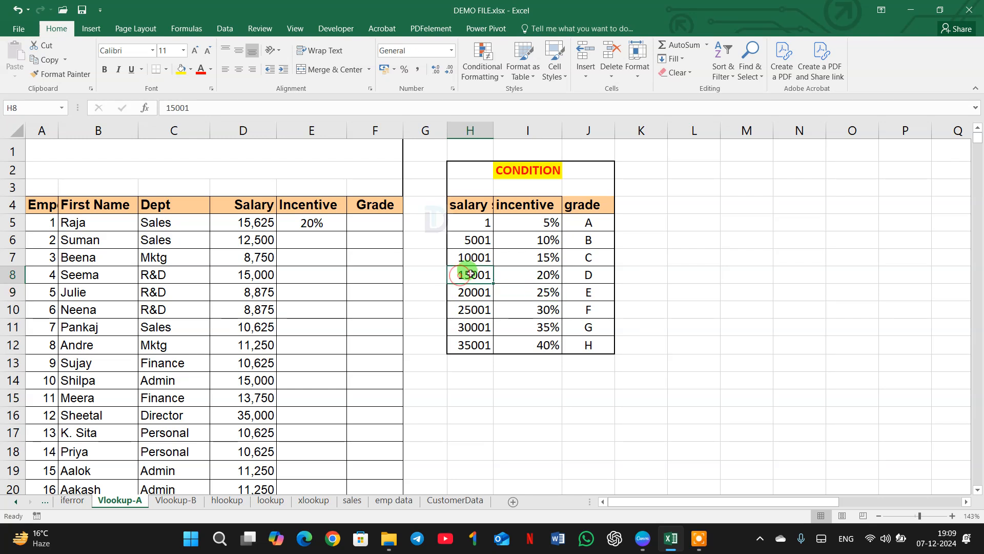
click(524, 274)
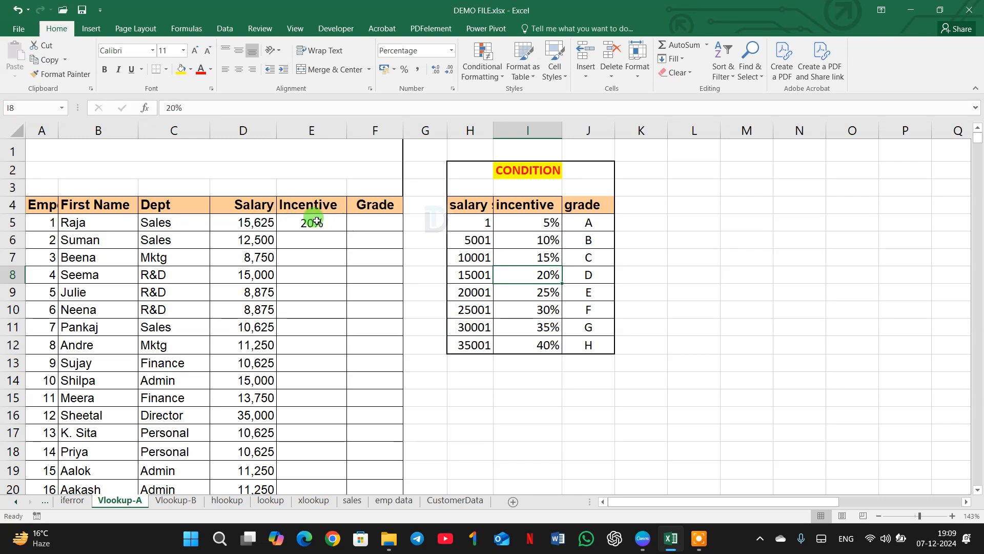
Fill the VLOOKUP formula from E5 down the Incentive column to E16 and check the copies in E7 and E8
click(312, 222)
drag(346, 232, 330, 417)
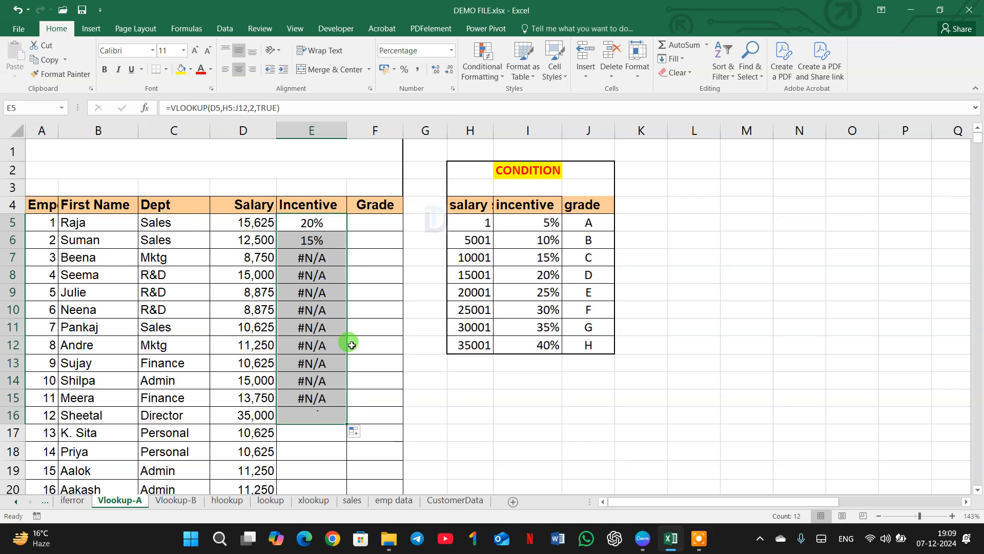
click(318, 258)
click(318, 276)
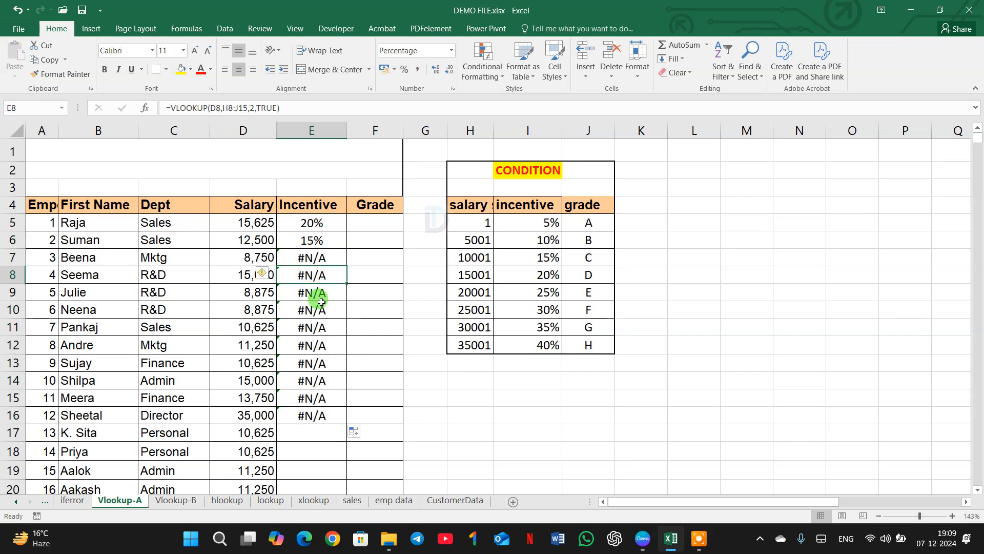
Review the table array in E5's VLOOKUP arguments against the condition table, leaving the formula as is
click(326, 228)
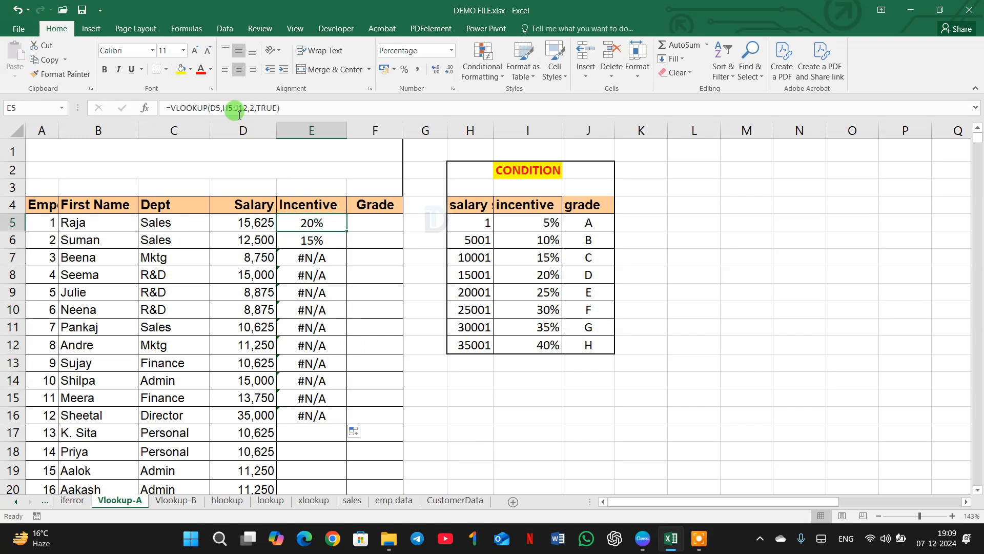
click(145, 108)
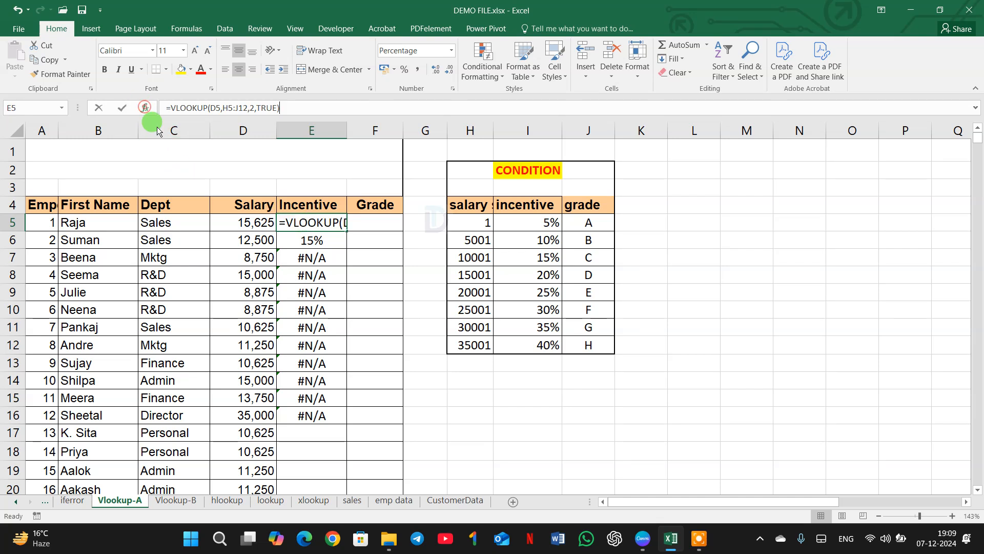
drag(647, 246, 552, 341)
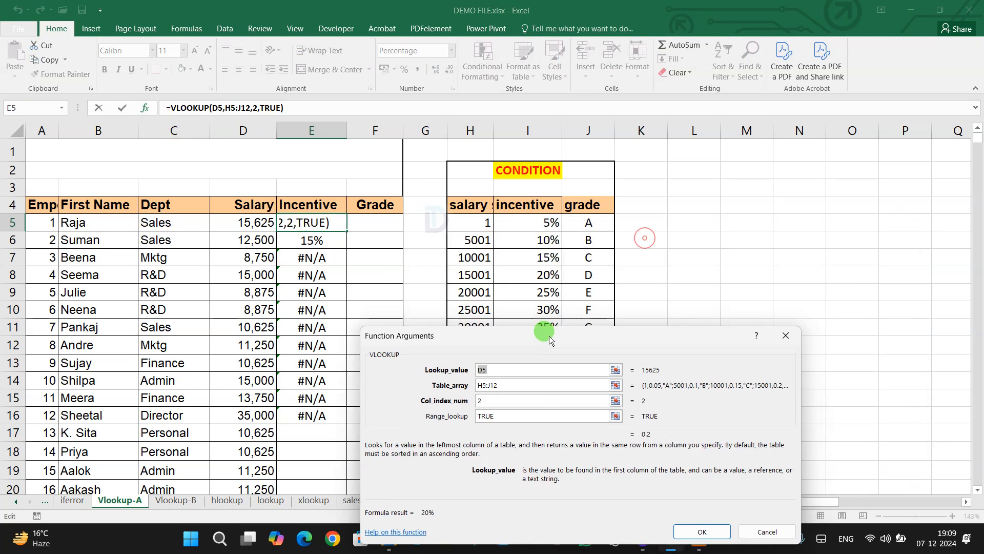
click(510, 383)
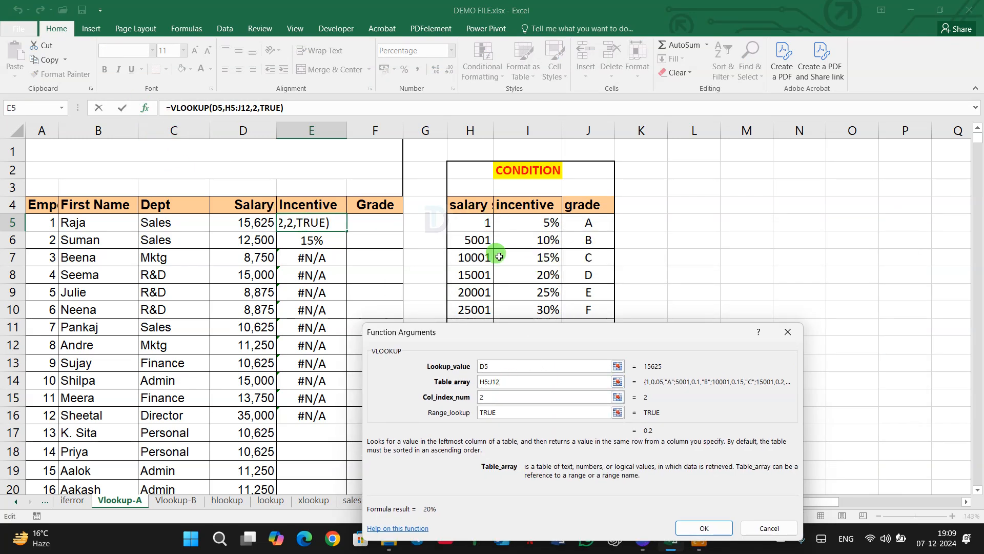
click(487, 384)
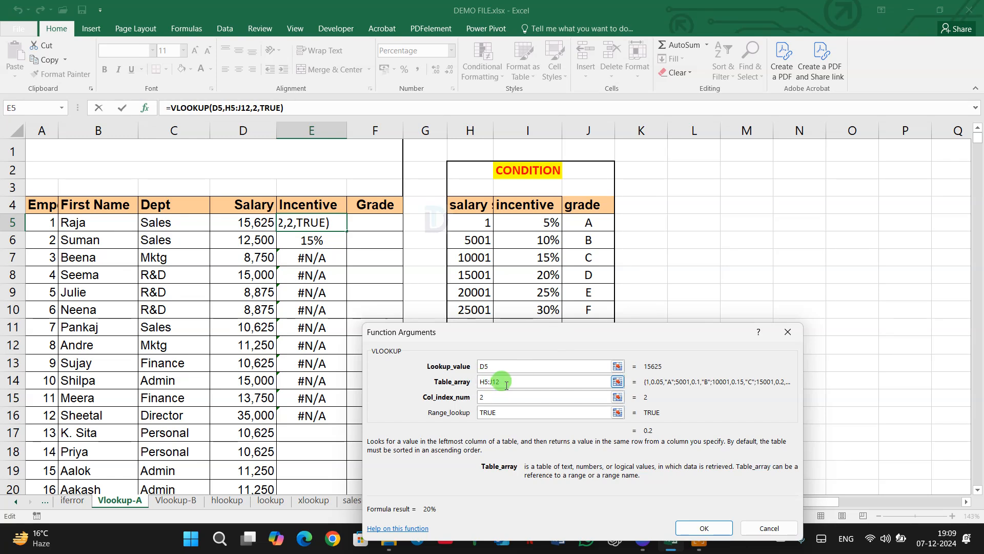
drag(552, 331, 490, 433)
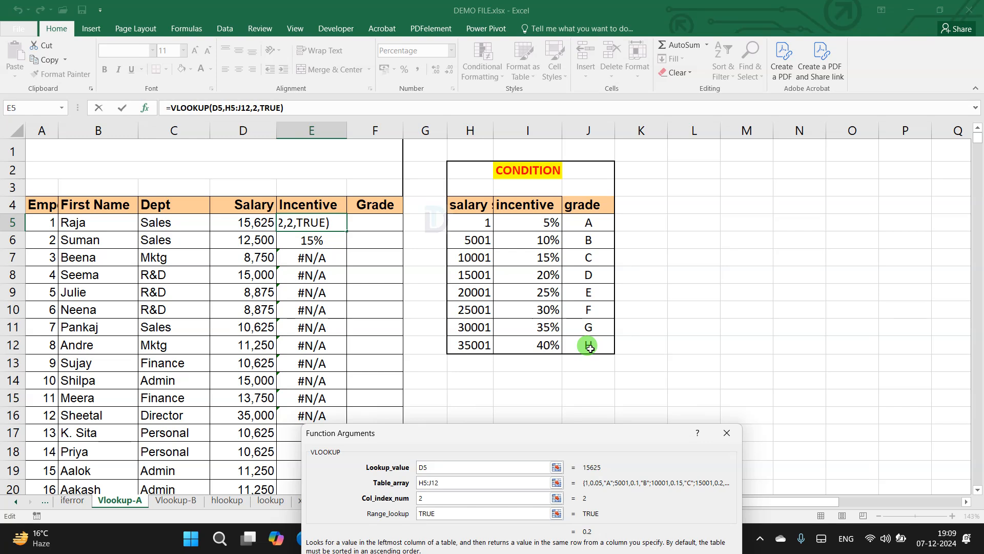
click(727, 433)
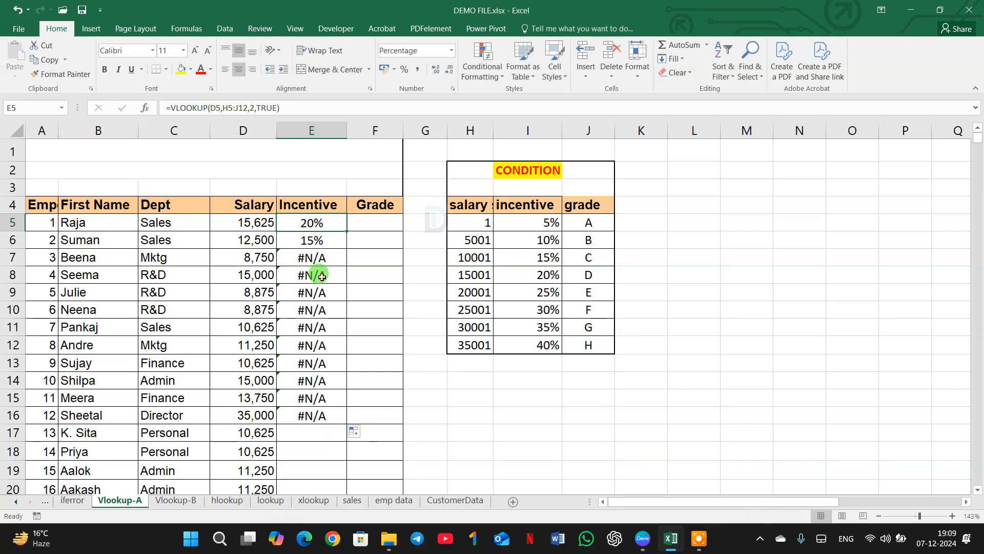
Examine the copied VLOOKUP arguments in E8, comparing its table array with the condition table
click(322, 276)
click(146, 109)
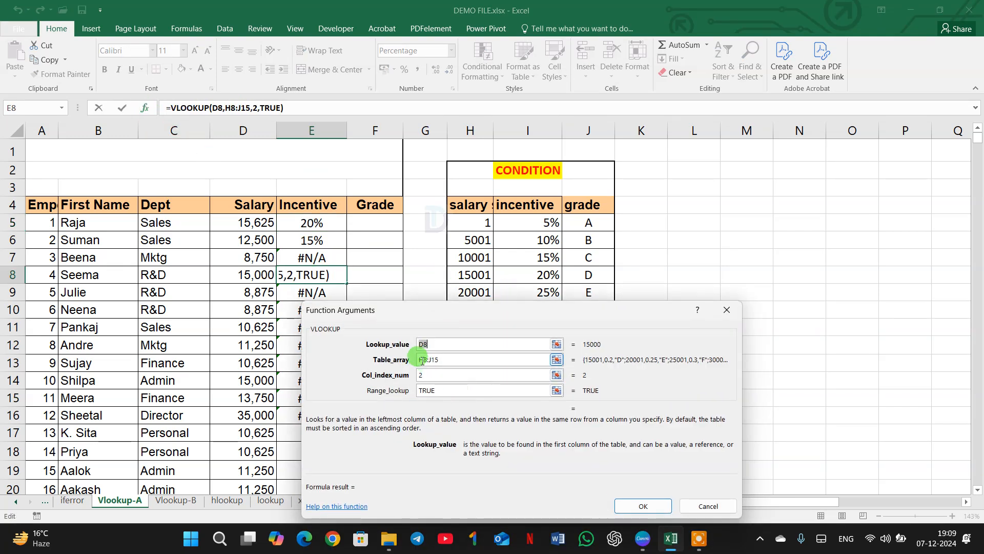
drag(530, 314, 476, 395)
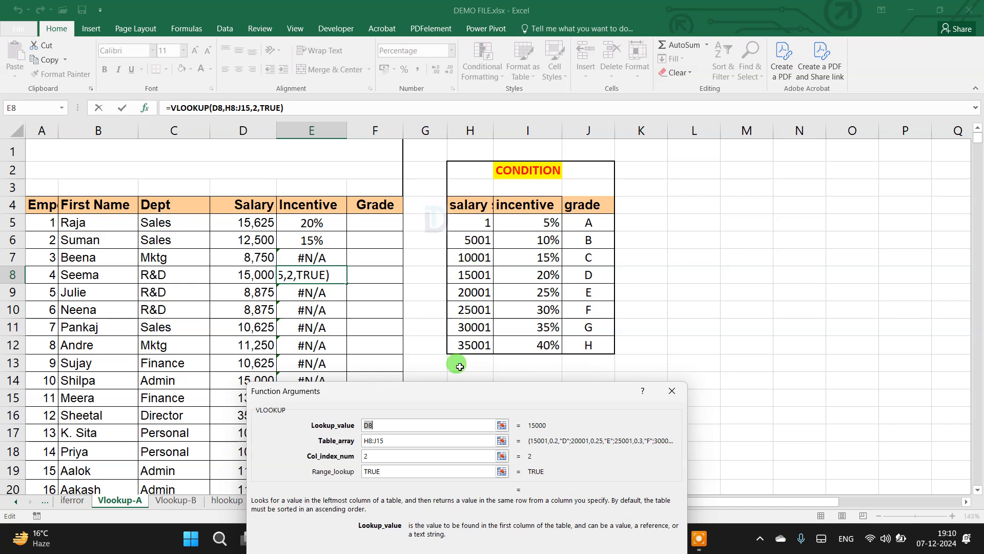
drag(430, 400, 420, 302)
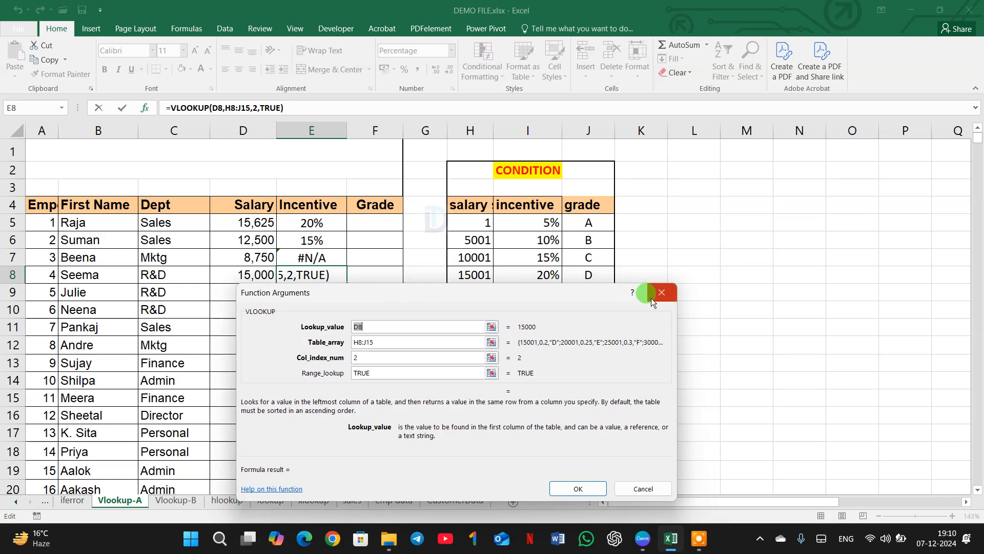
drag(533, 303, 468, 378)
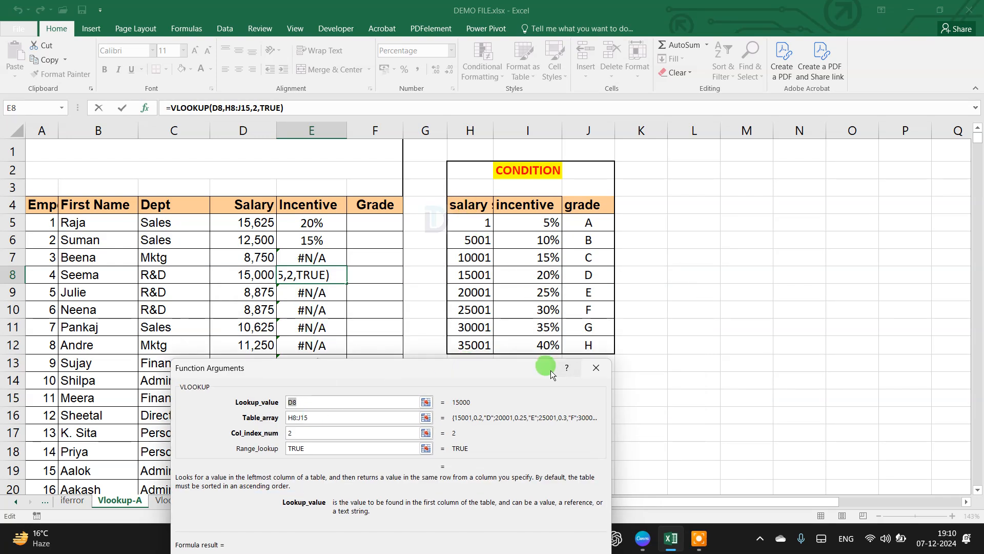
drag(509, 372, 549, 332)
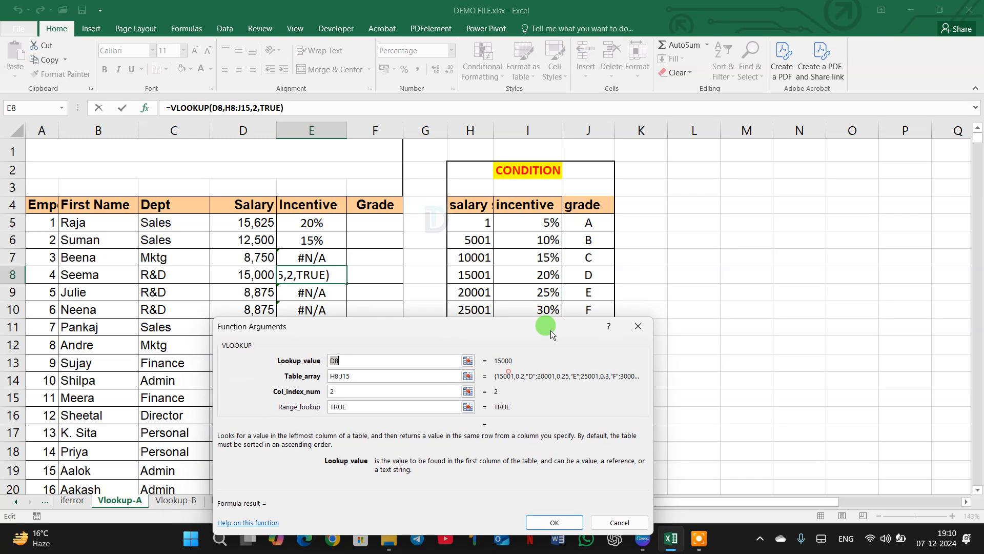
click(635, 327)
Lock the table array in E5's VLOOKUP as $H$5:$J$12 and fill the corrected formula down the Incentive column to E44
click(323, 220)
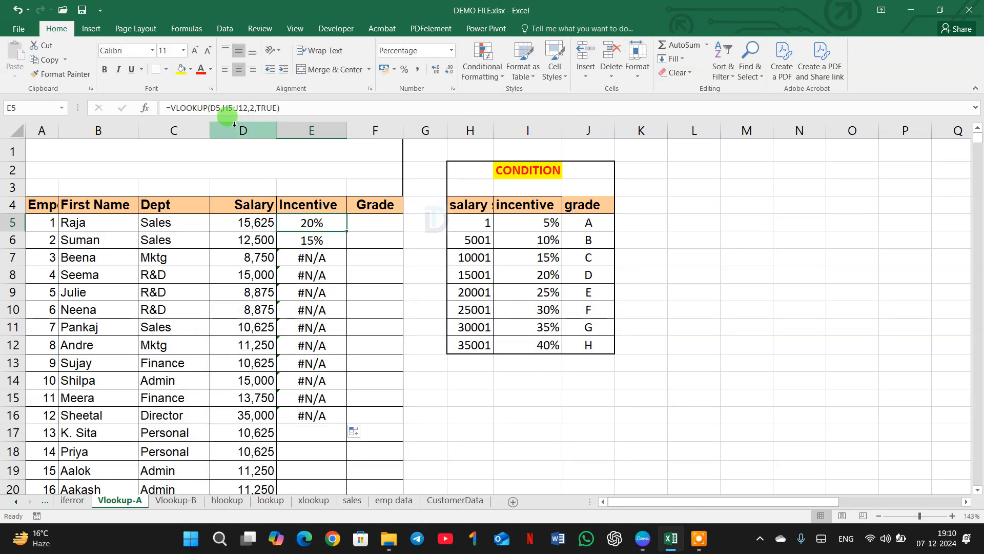
click(224, 108)
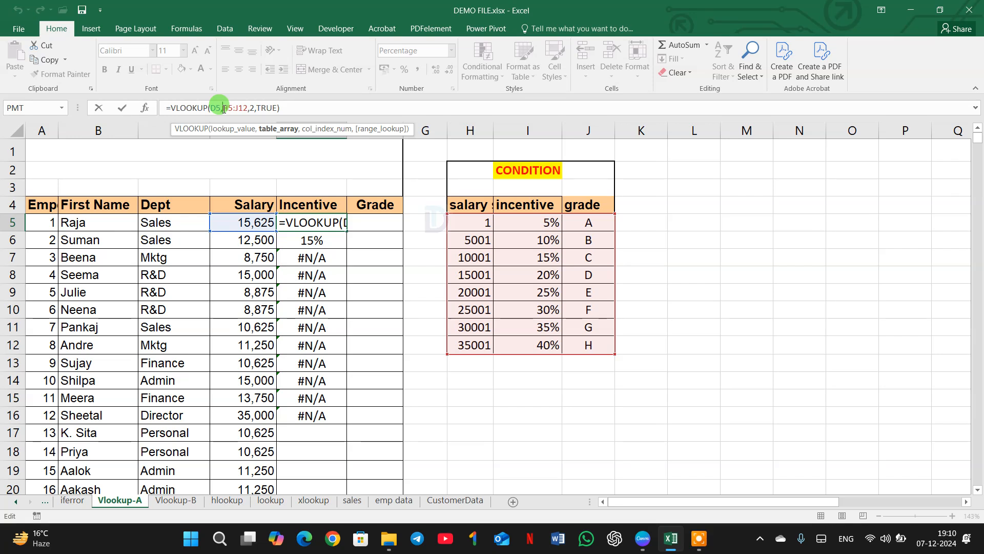
click(145, 108)
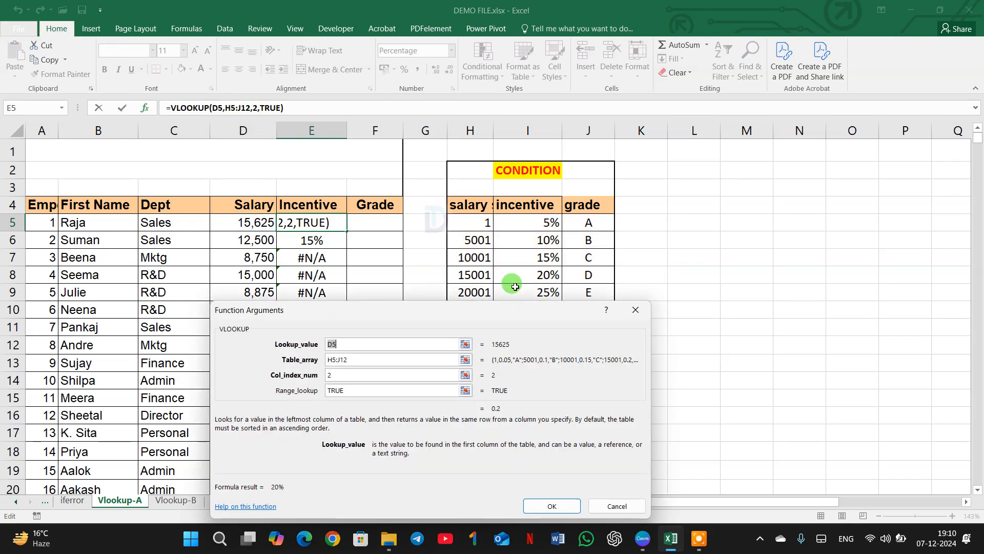
click(328, 361)
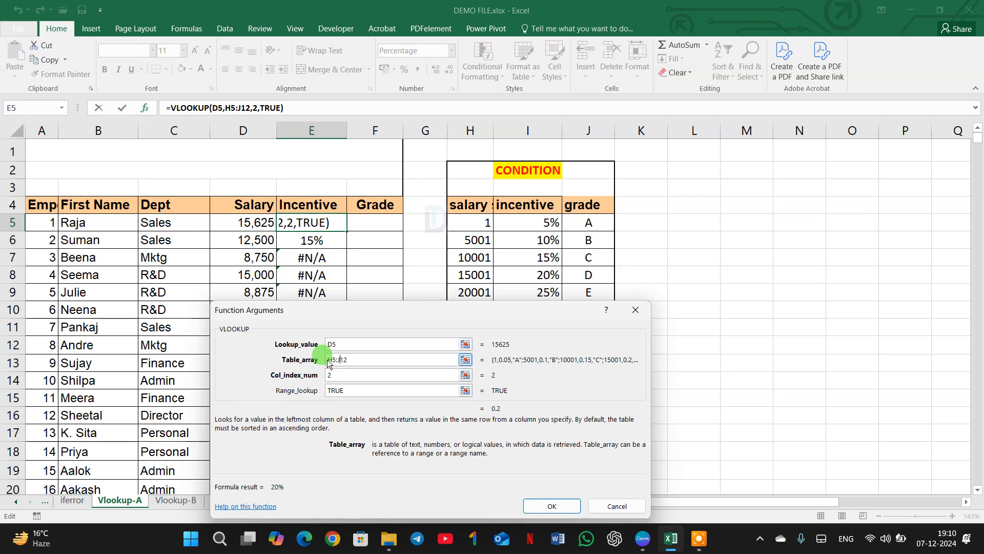
text($H$)
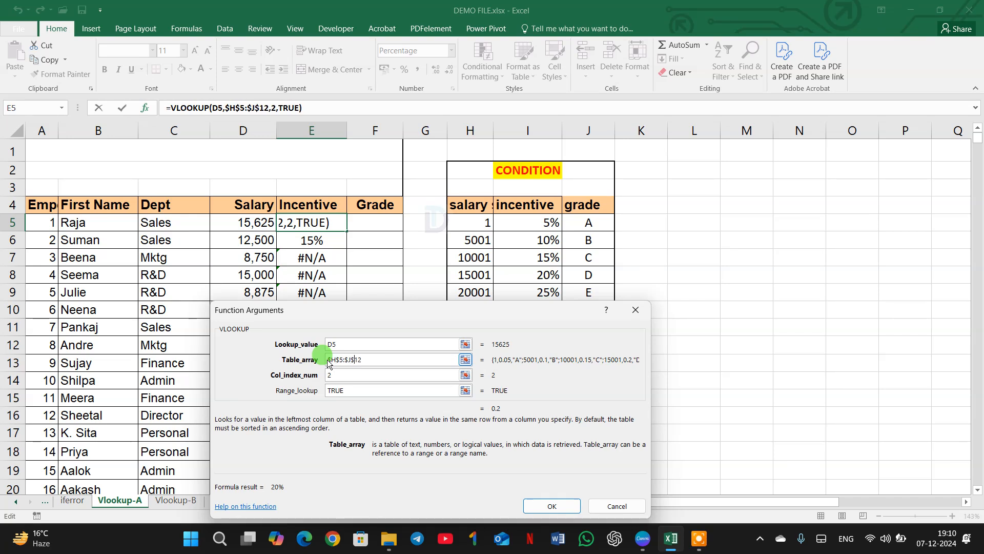
click(557, 505)
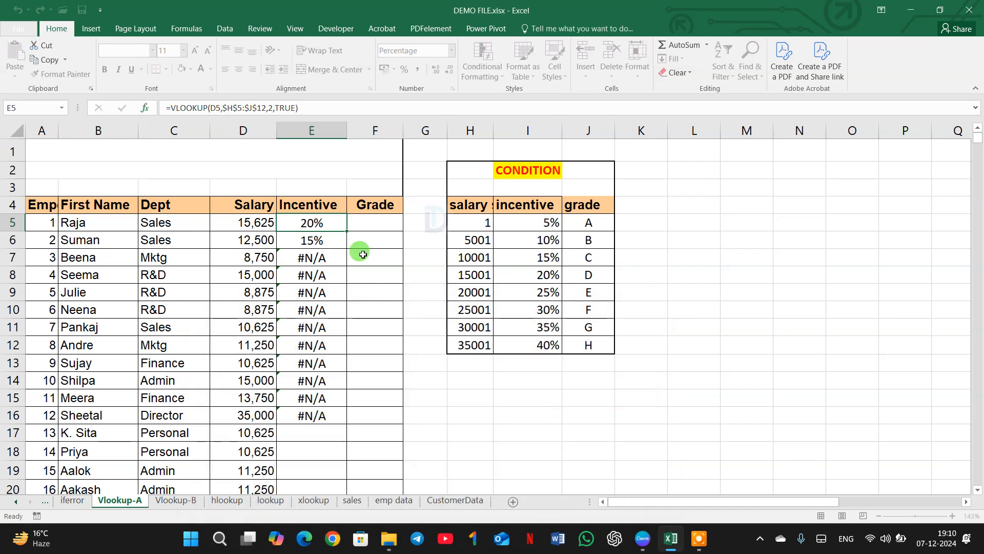
drag(347, 232, 337, 455)
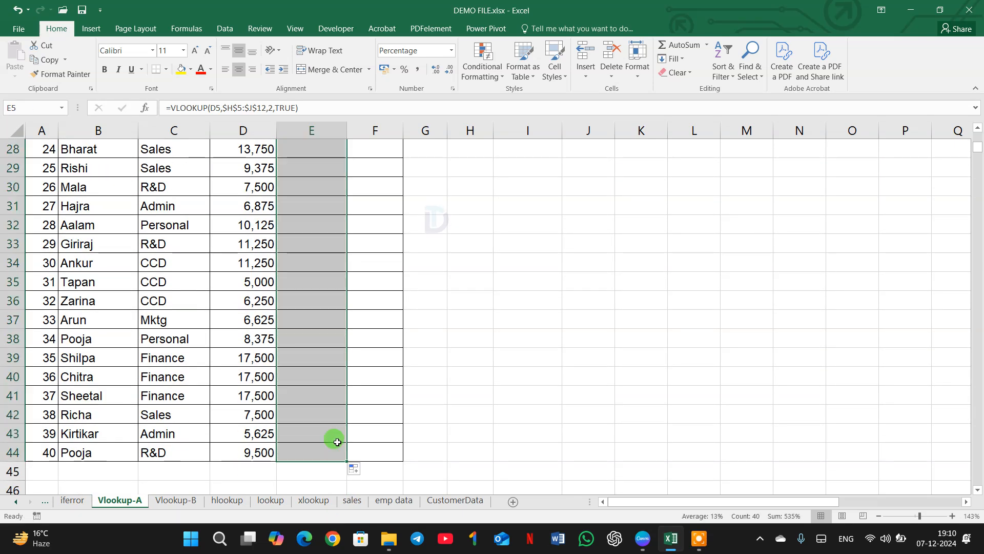
scroll(319, 364, up, 9)
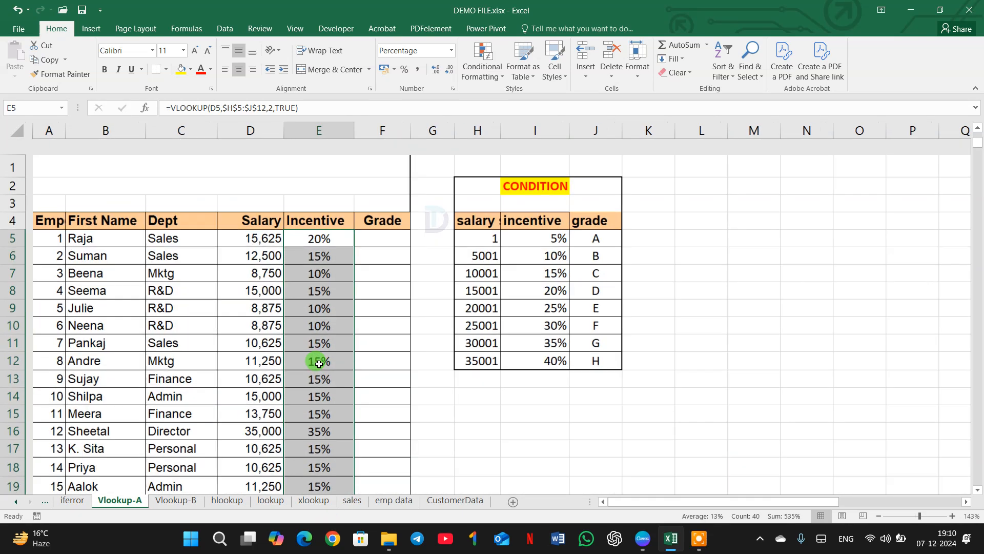
Enter the formula =VLOOKUP(D5,H5:J12,2,TRUE) in the first Grade cell, F5
click(382, 222)
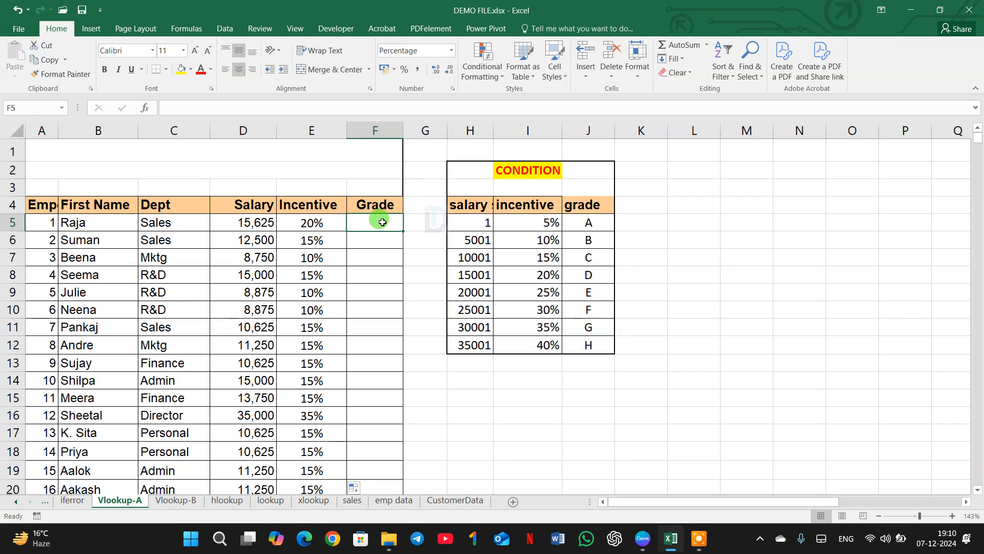
text(=)
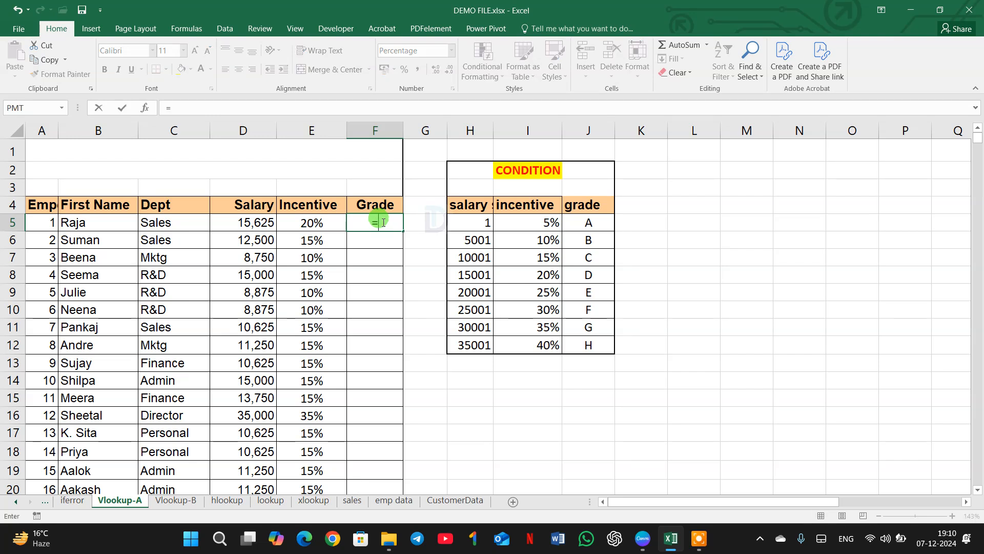
text(vlookup)
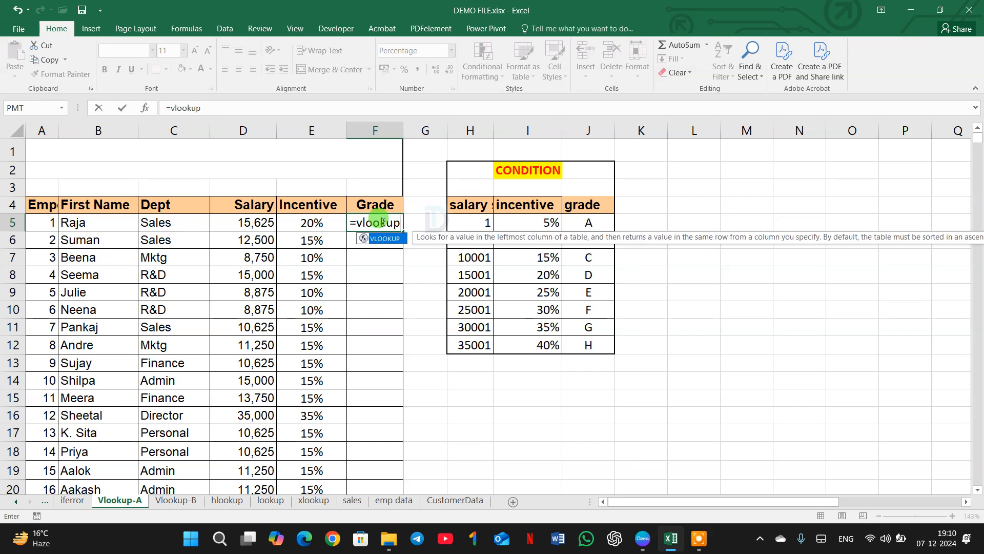
text(()
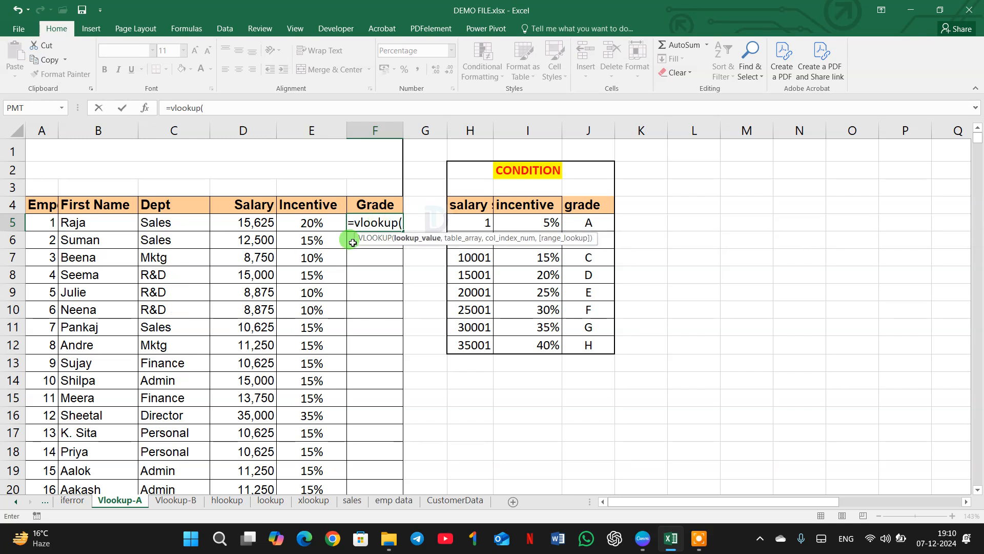
click(263, 222)
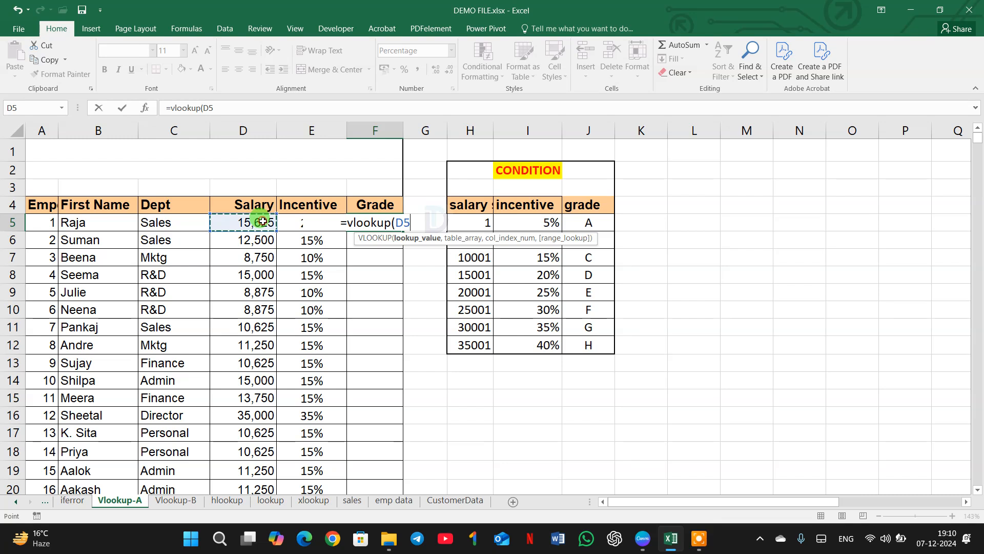
text(,)
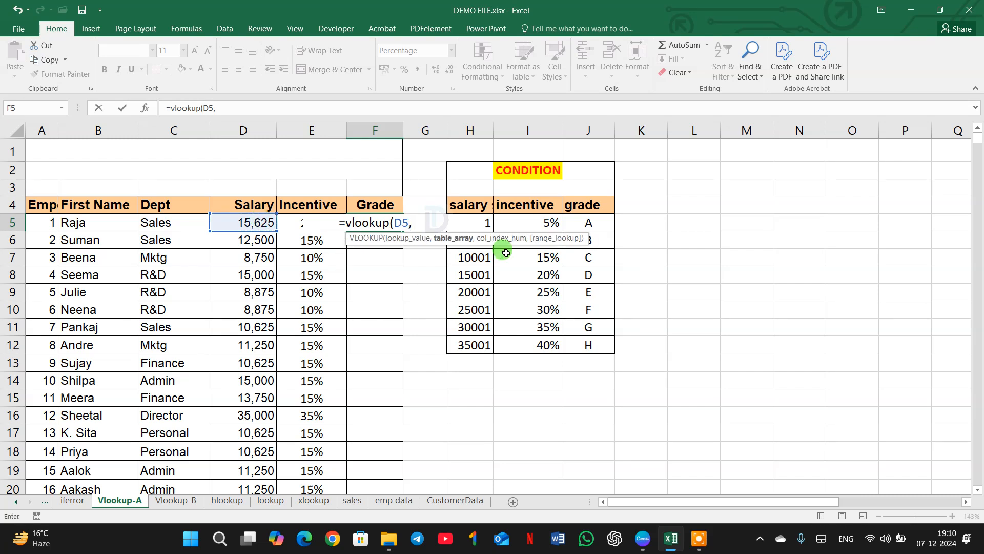
drag(471, 221, 601, 344)
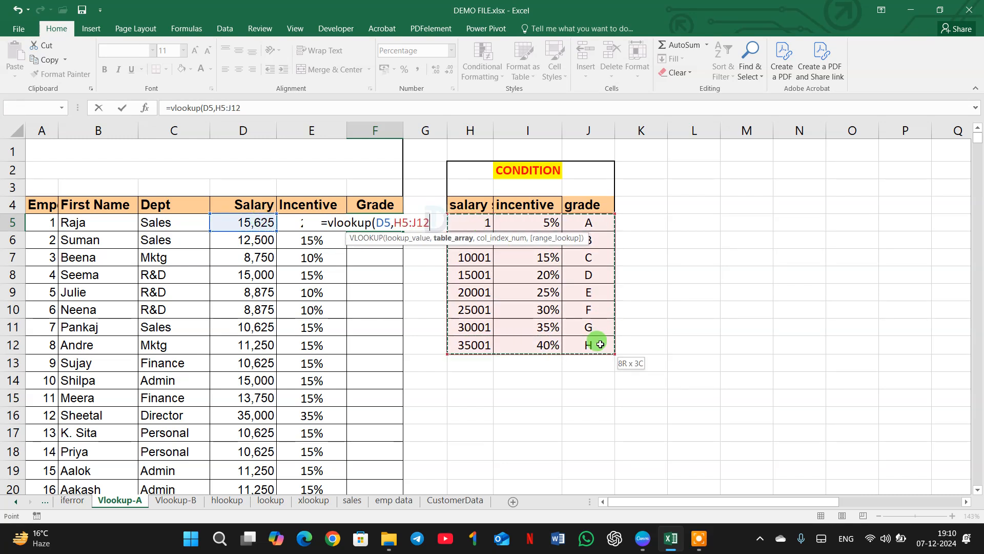
text(,)
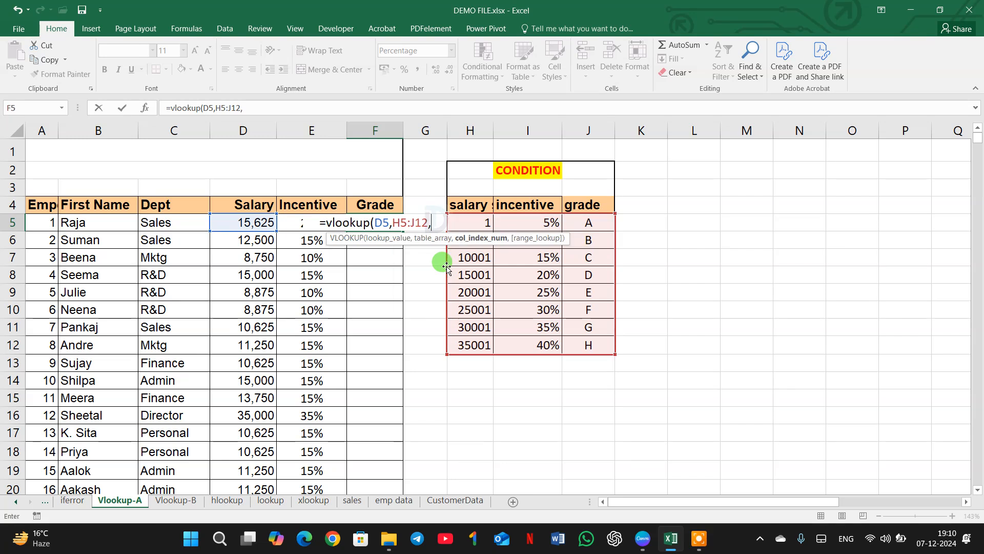
click(328, 106)
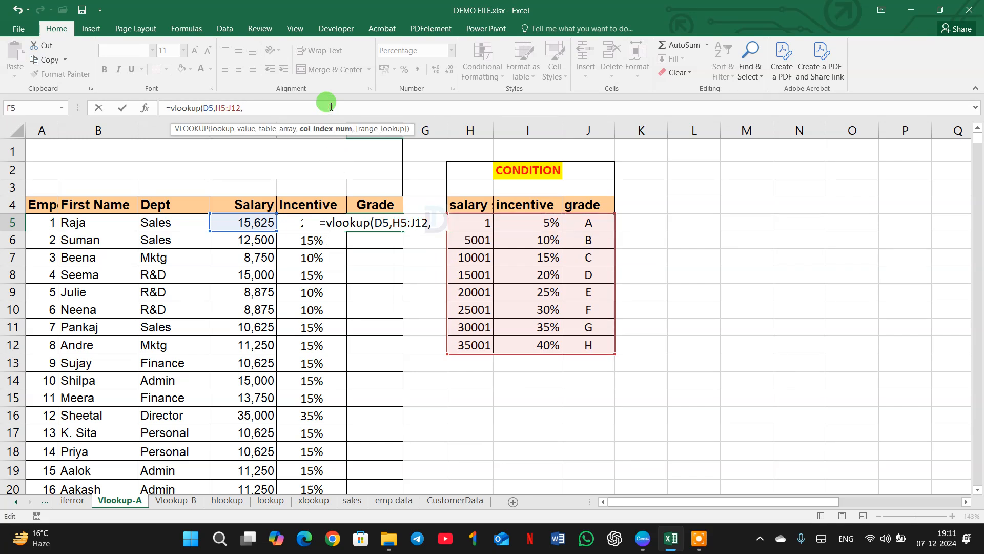
text(2,)
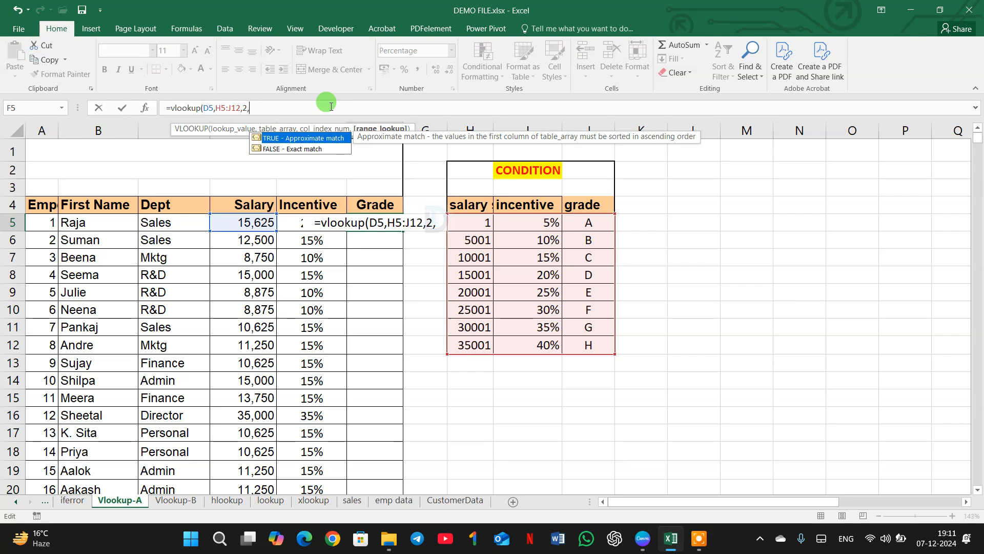
text(true)
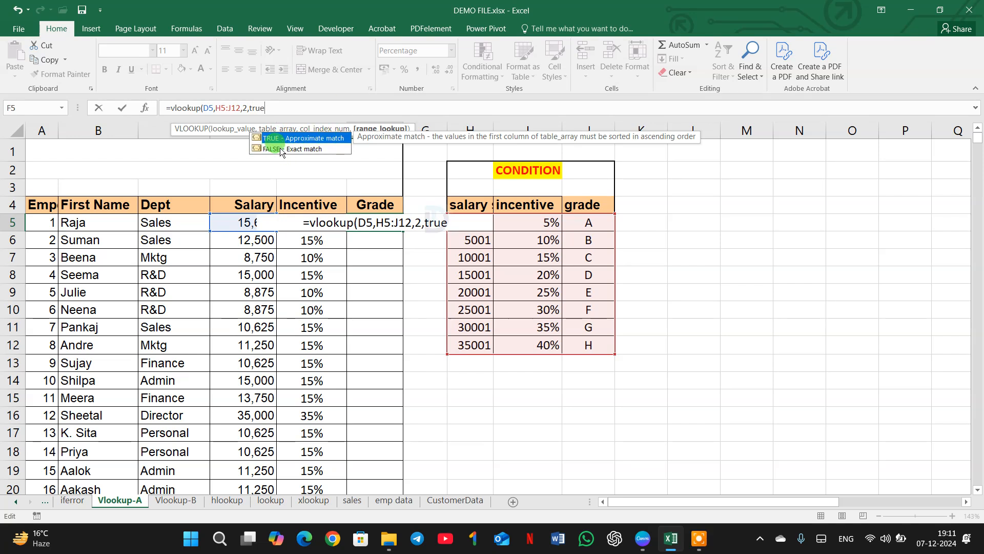
text())
key(Return)
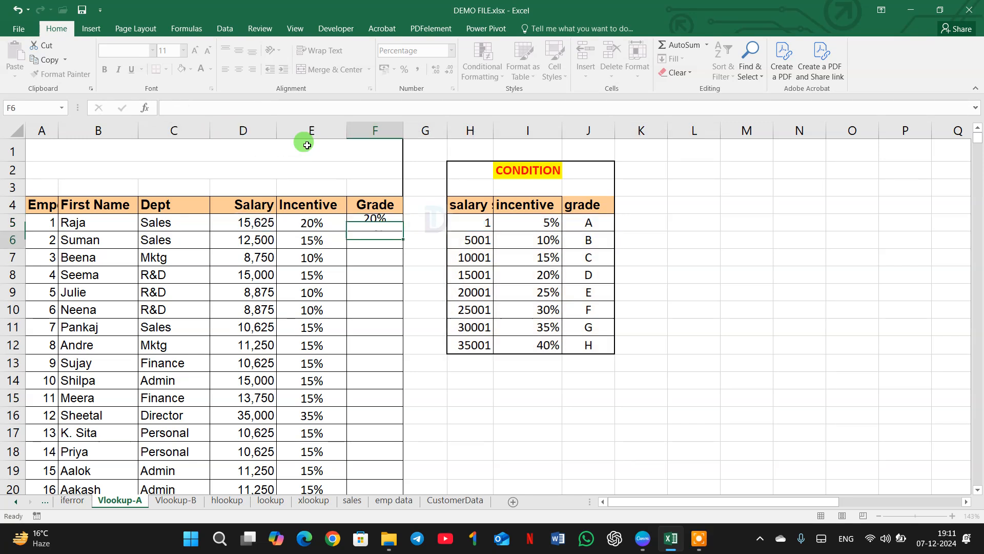
Set the column index in F5's VLOOKUP to 3 so the formula looks up the grade column
click(379, 223)
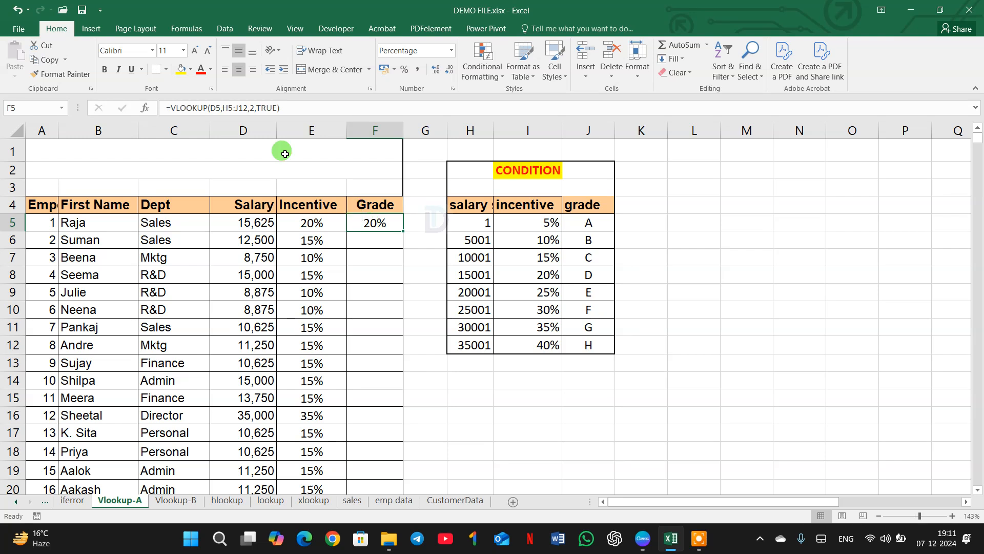
click(251, 108)
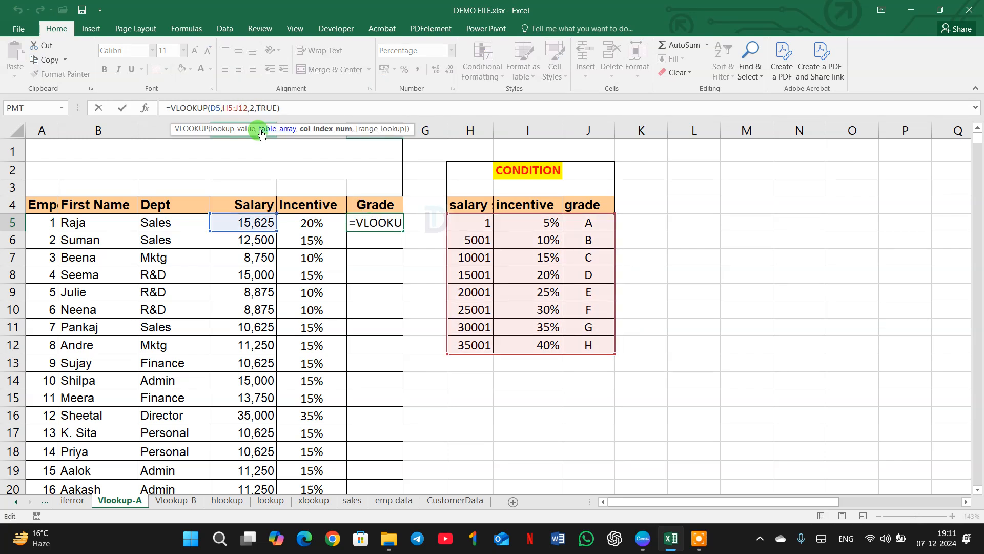
key(Delete)
key(Return)
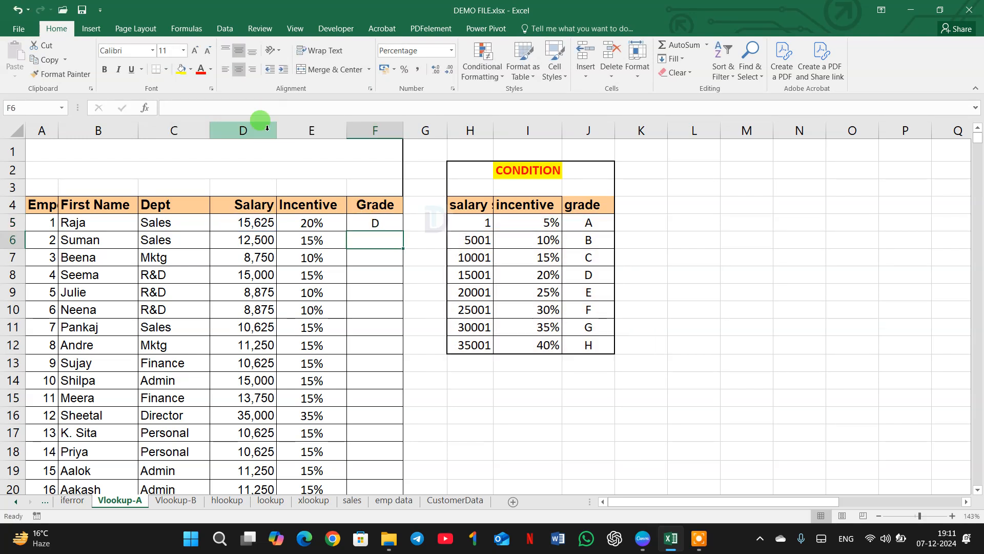
Make the table array in F5's VLOOKUP absolute as $H$5:$J$12
click(390, 225)
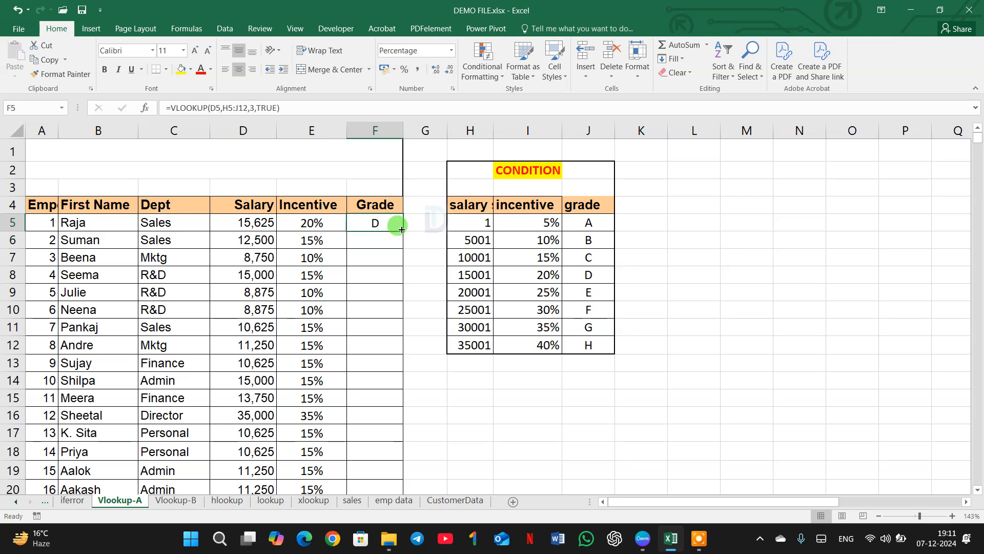
click(145, 108)
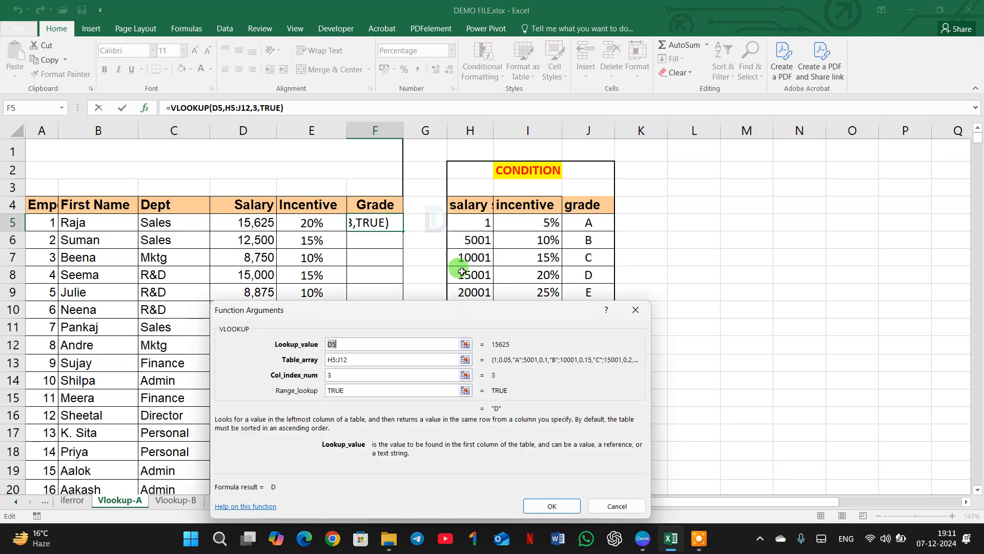
click(328, 359)
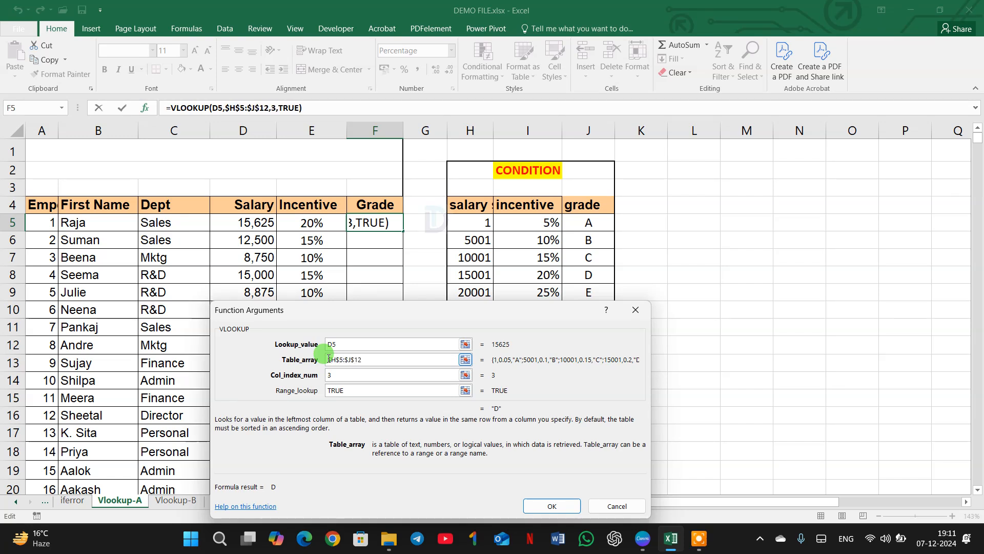
click(554, 506)
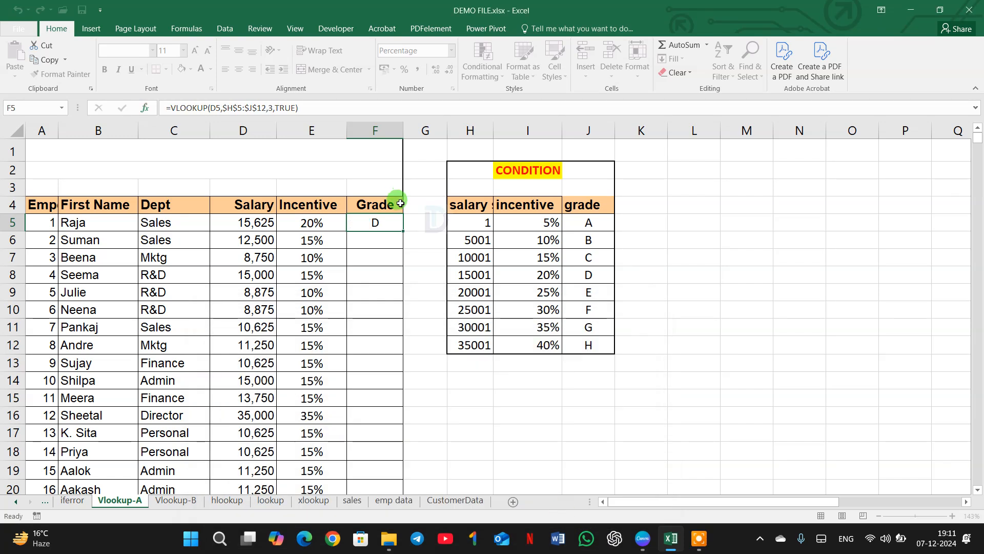
Fill the grade formula from F5 down to F44 and check the copied grades
double_click(403, 233)
scroll(380, 287, down, 4)
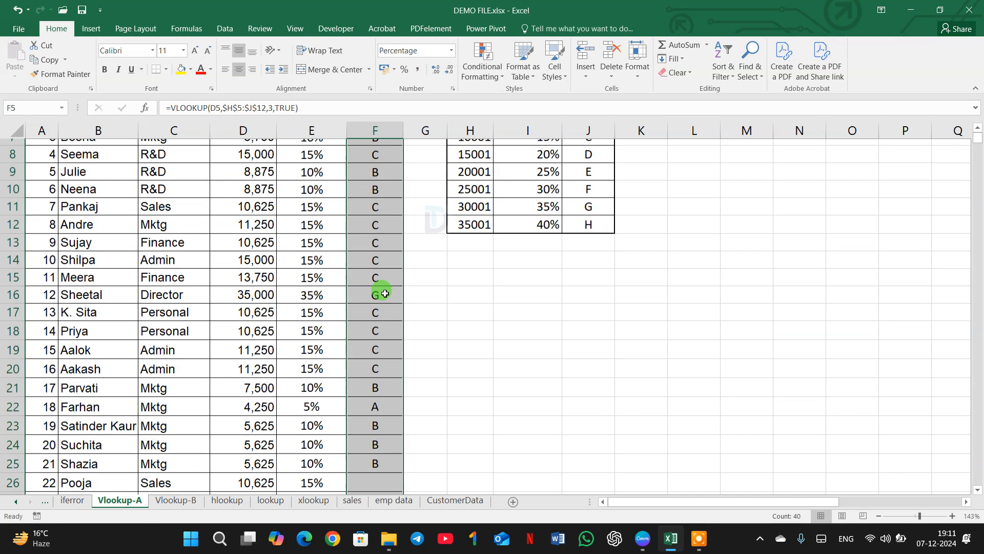
scroll(385, 293, down, 5)
scroll(385, 293, down, 3)
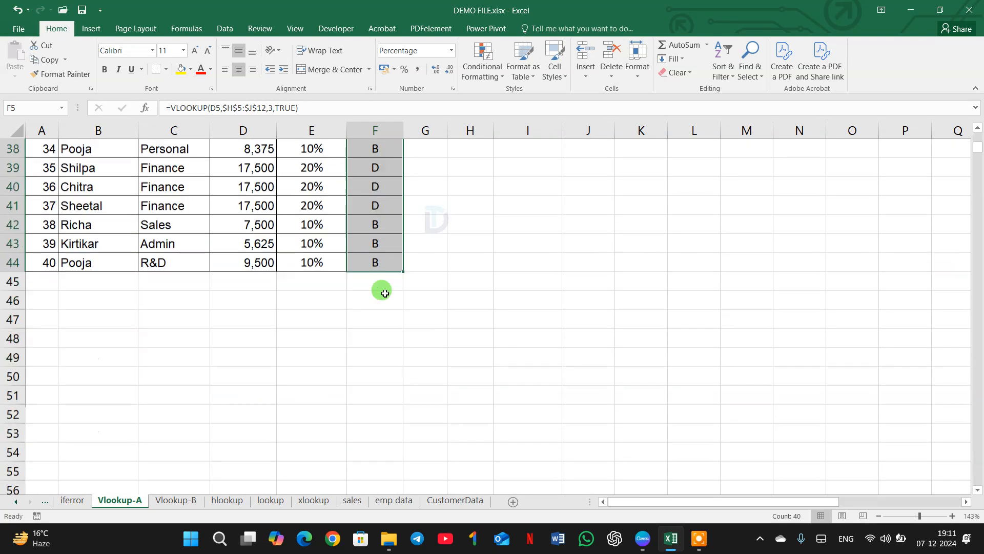
scroll(382, 288, up, 12)
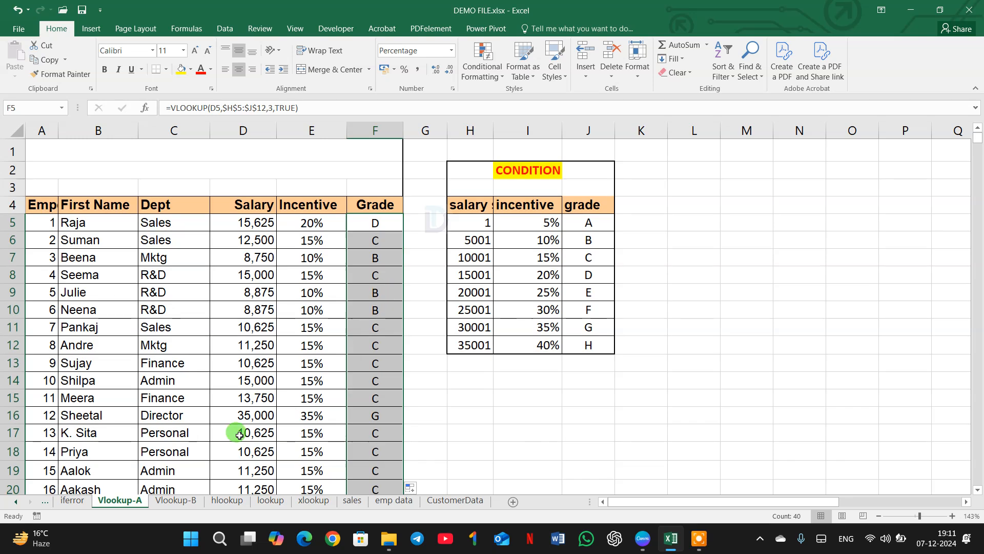
Open the Vlookup-B sheet and examine the Emp ID, Emp Name, Department and Salary columns of the Result table
click(176, 500)
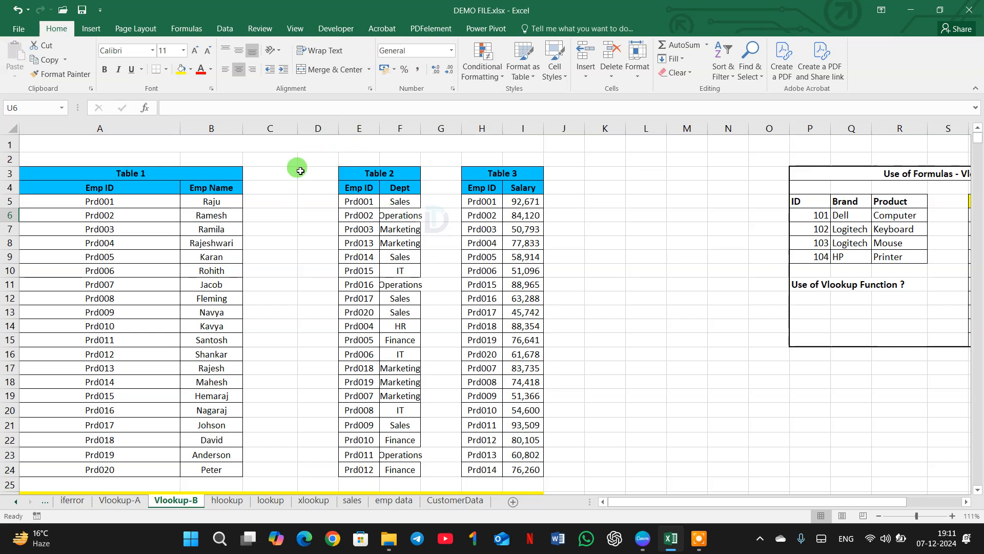
scroll(296, 224, down, 6)
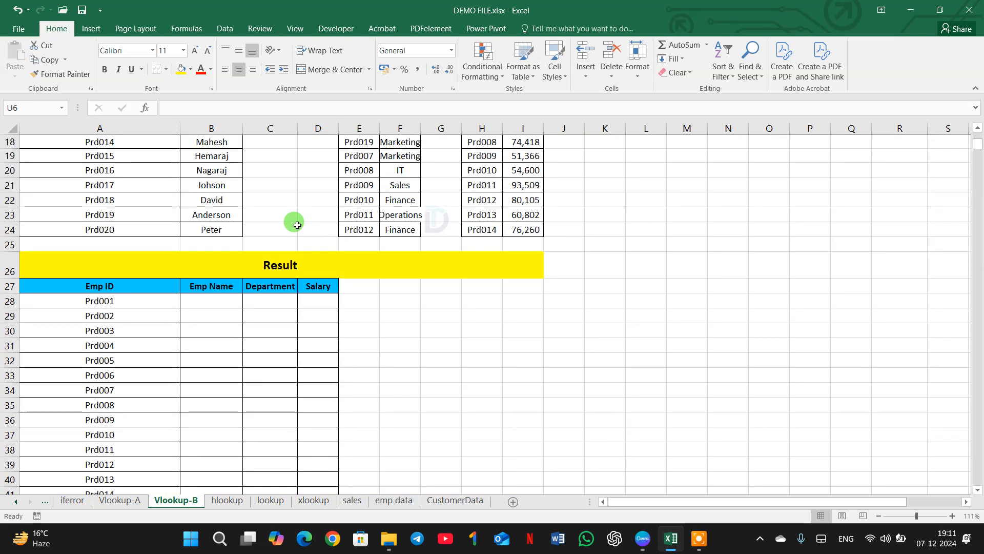
drag(116, 304, 169, 345)
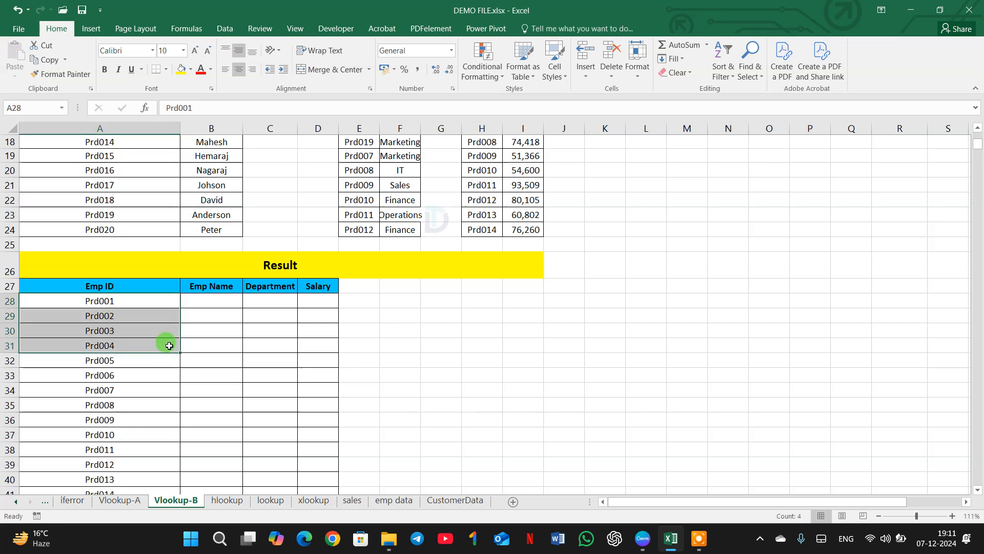
drag(134, 302, 135, 363)
drag(214, 302, 229, 367)
drag(263, 301, 276, 367)
drag(318, 287, 318, 348)
Compare source Tables 1, 2 and 3 with the first row of the Result table
scroll(208, 328, up, 6)
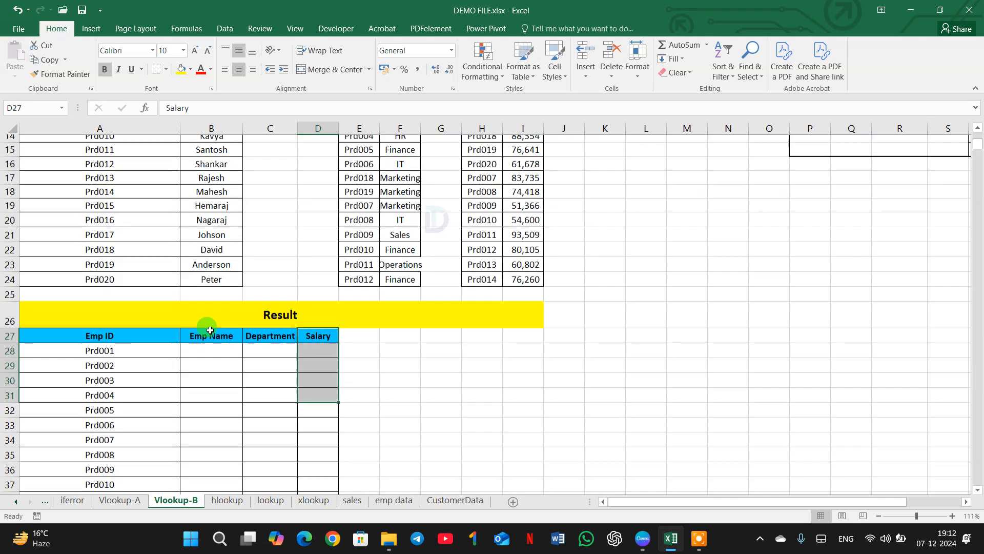
drag(93, 216, 208, 345)
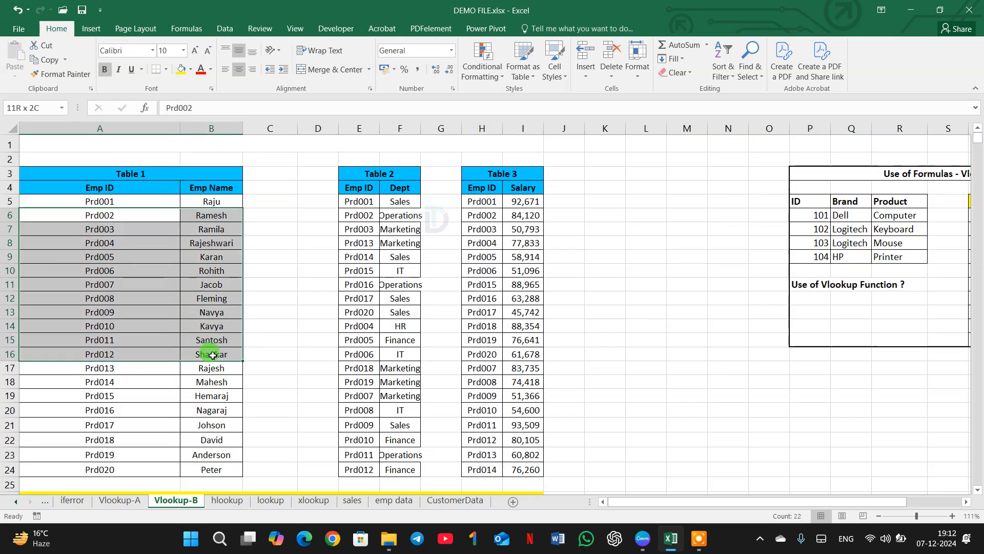
drag(349, 284, 393, 321)
drag(470, 283, 505, 330)
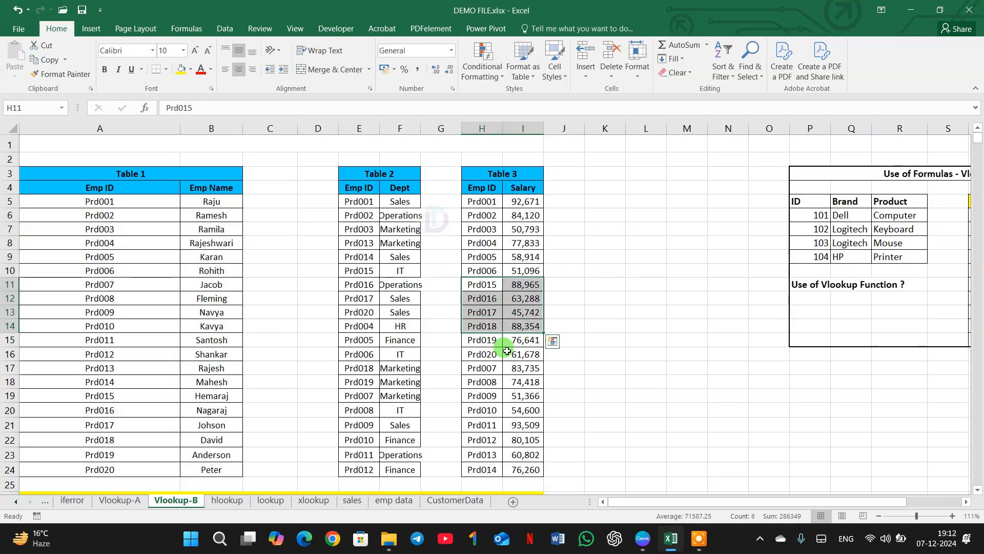
scroll(394, 321, down, 5)
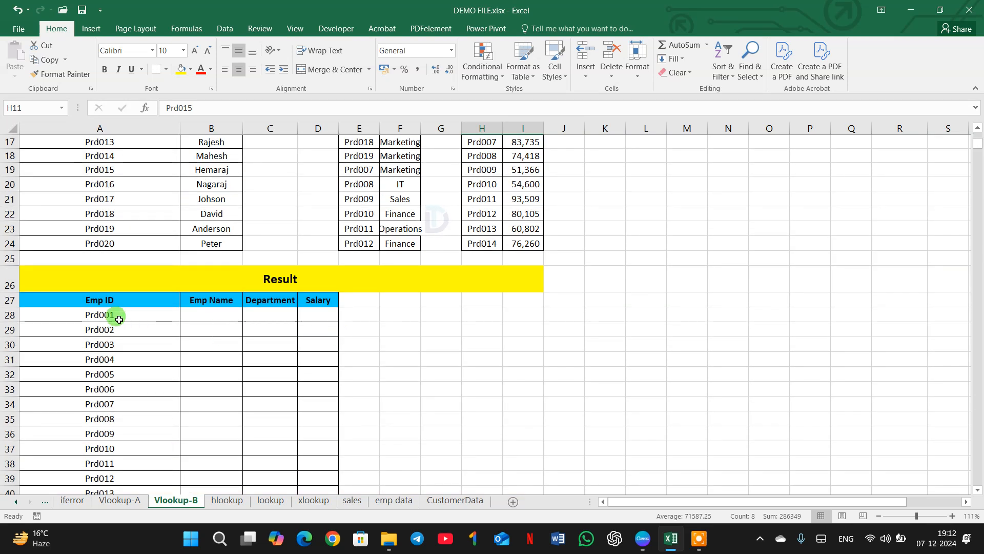
click(113, 315)
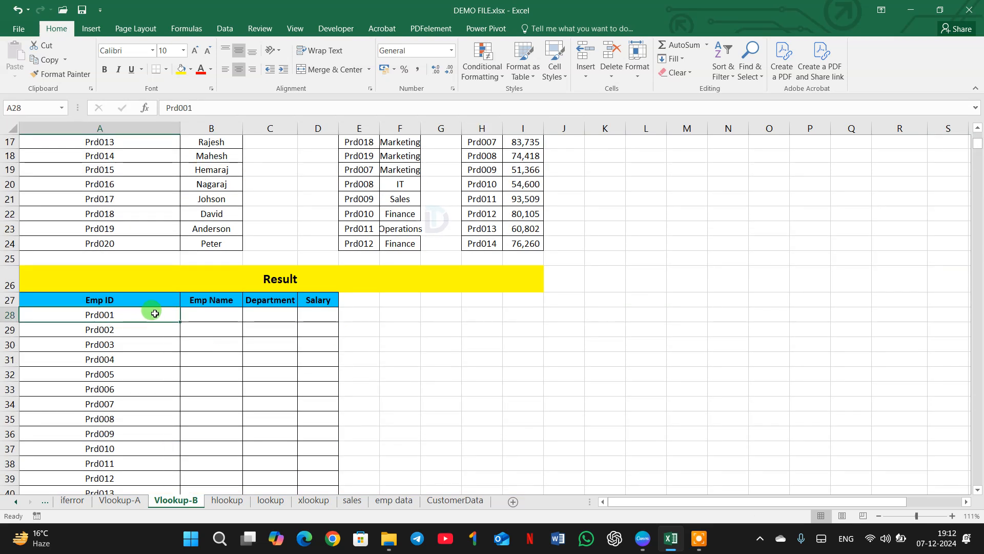
click(200, 314)
click(273, 314)
click(326, 314)
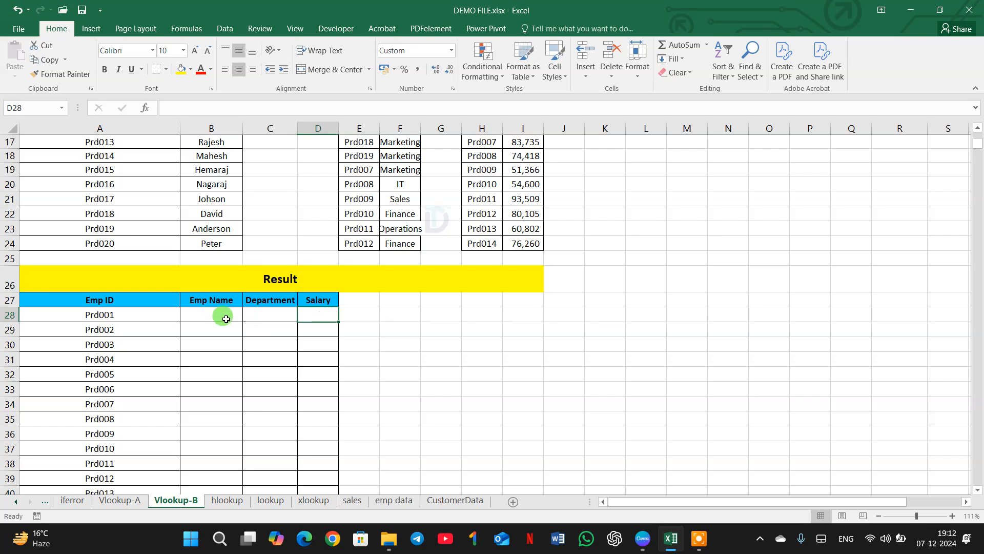
Start a VLOOKUP in the first Emp Name cell, B28, with lookup value A28 and Table 1's range A5:B24 as table array
click(226, 319)
scroll(226, 319, up, 3)
scroll(225, 318, down, 2)
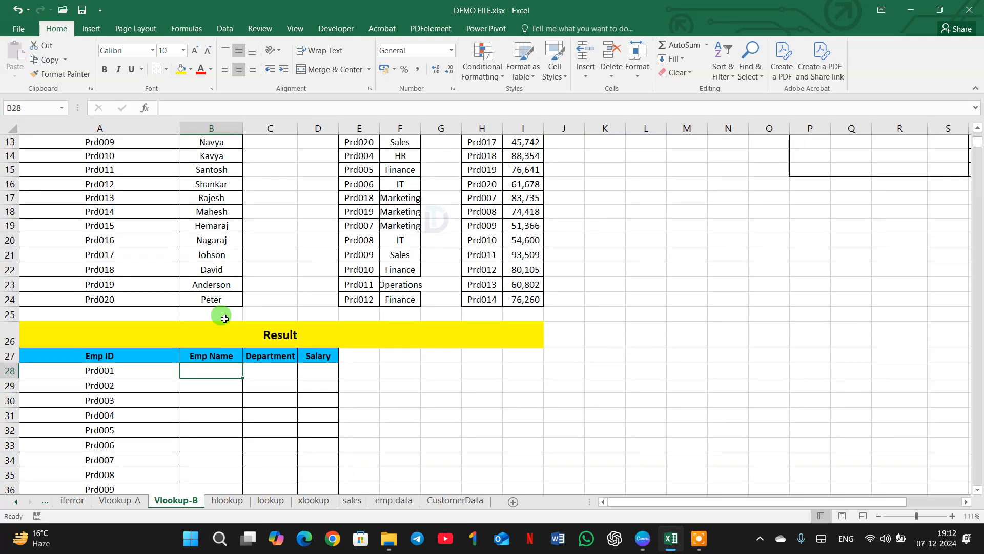
text(=v)
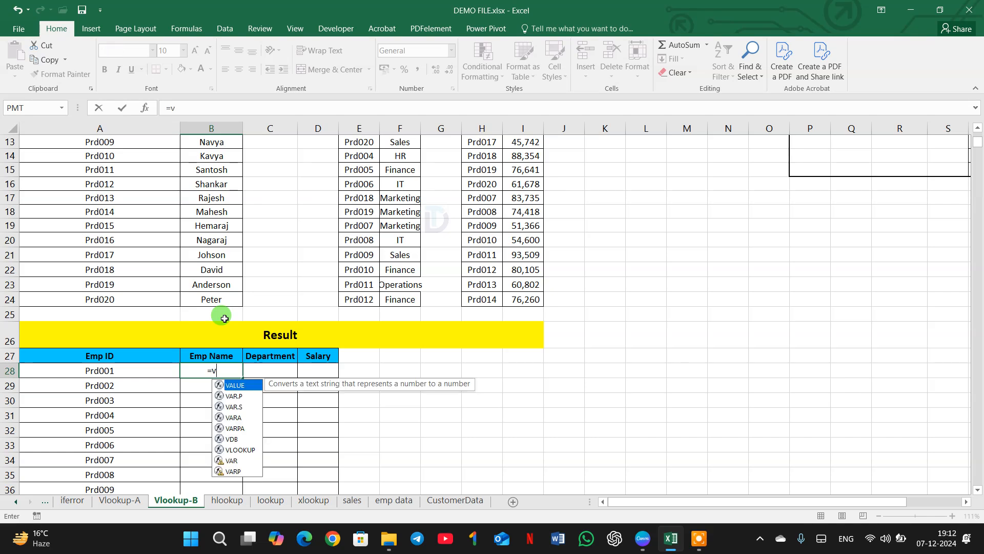
text(lookup()
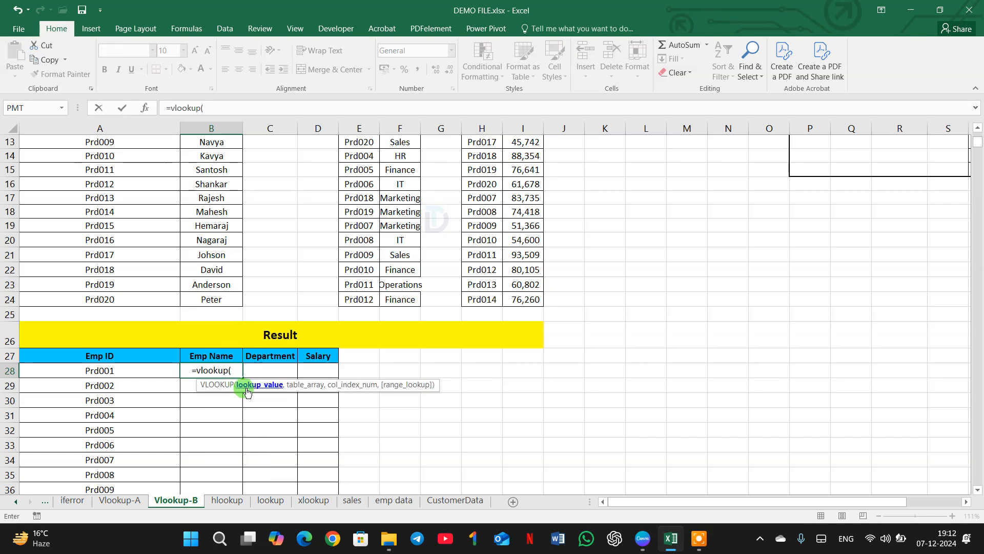
click(136, 369)
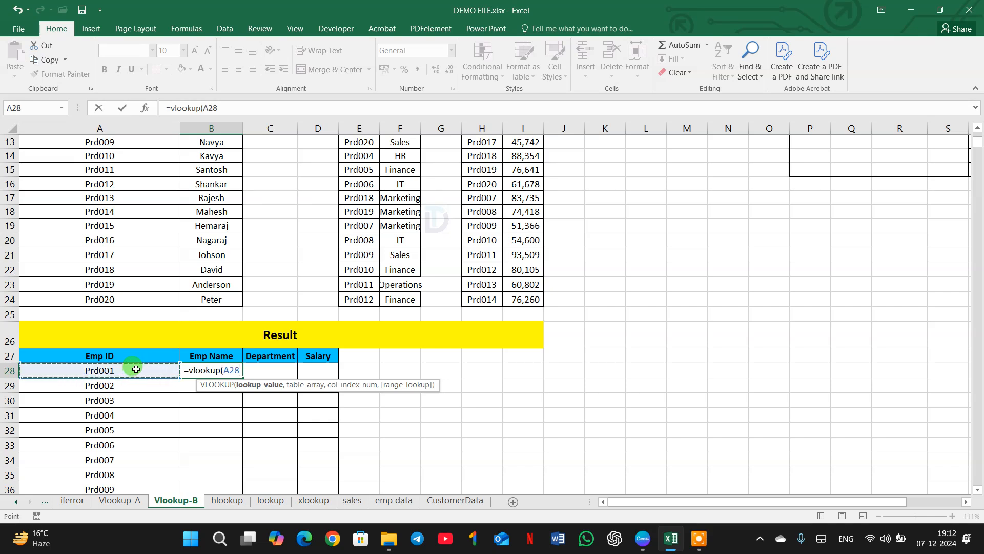
text(,)
scroll(131, 366, up, 3)
scroll(132, 334, up, 1)
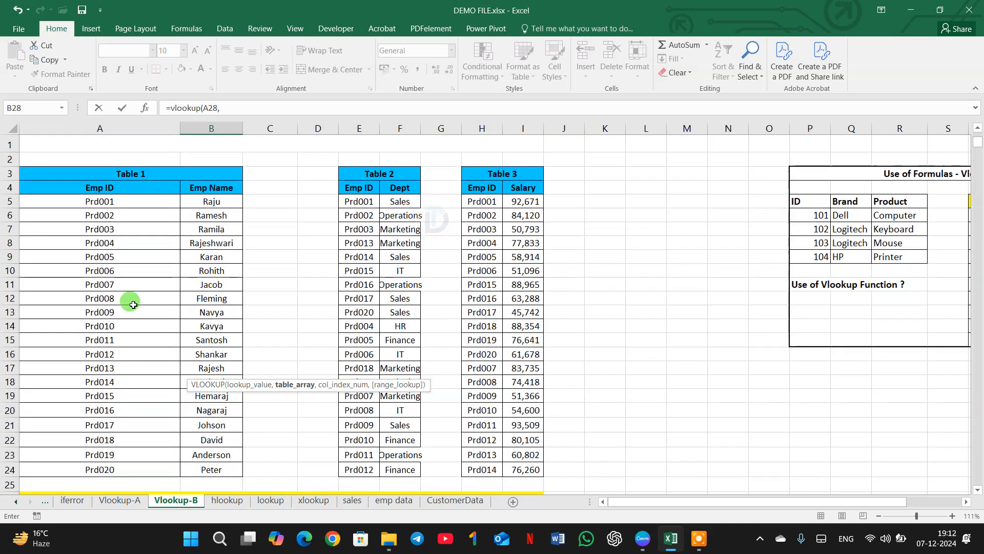
drag(94, 201, 211, 396)
drag(218, 444, 222, 471)
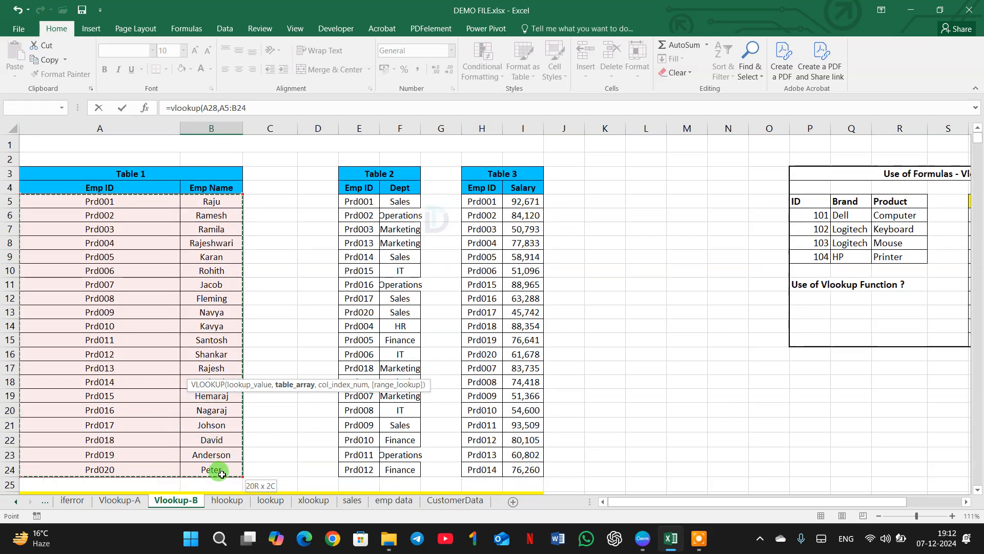
text(,)
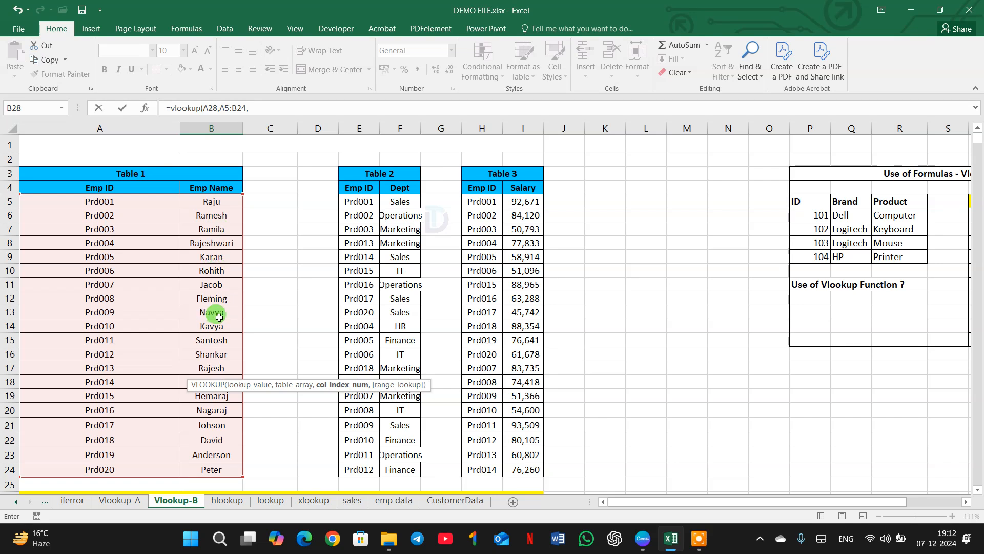
Complete B28's VLOOKUP with column index 2 and FALSE for an exact match
click(280, 106)
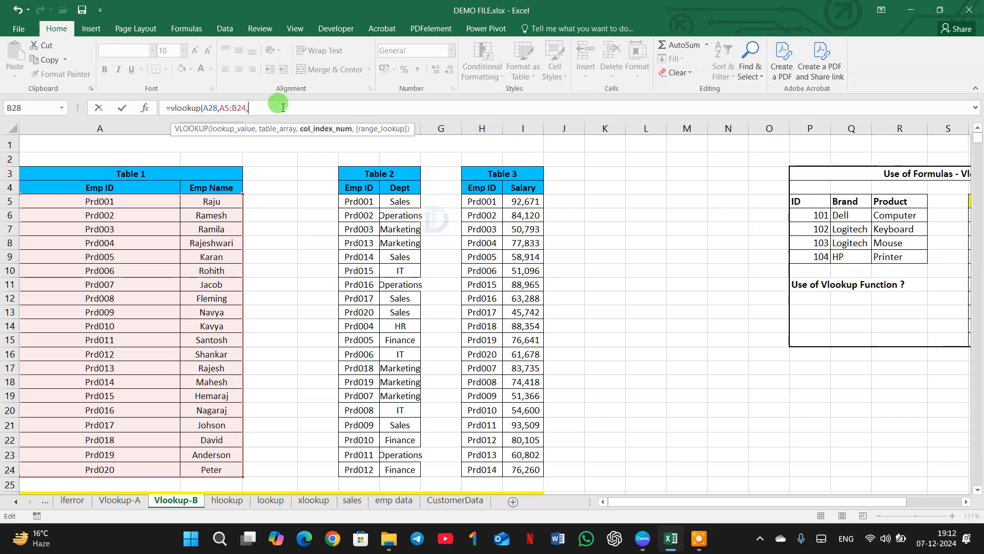
text(2,)
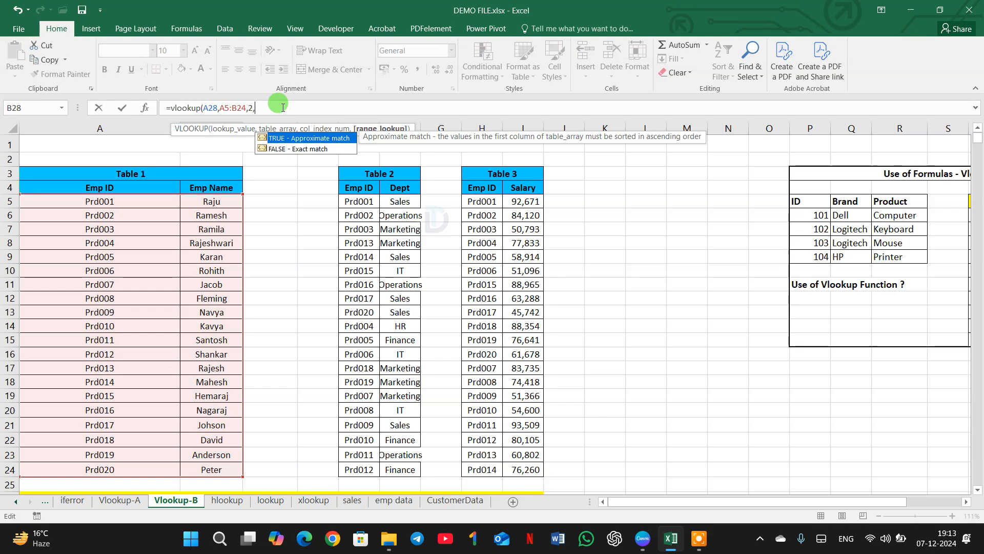
text(lse))
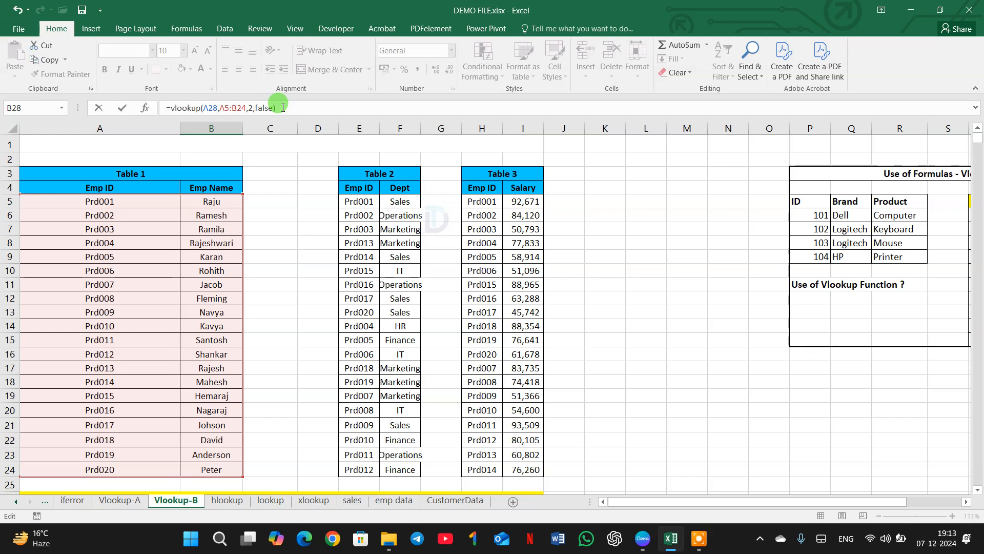
key(Return)
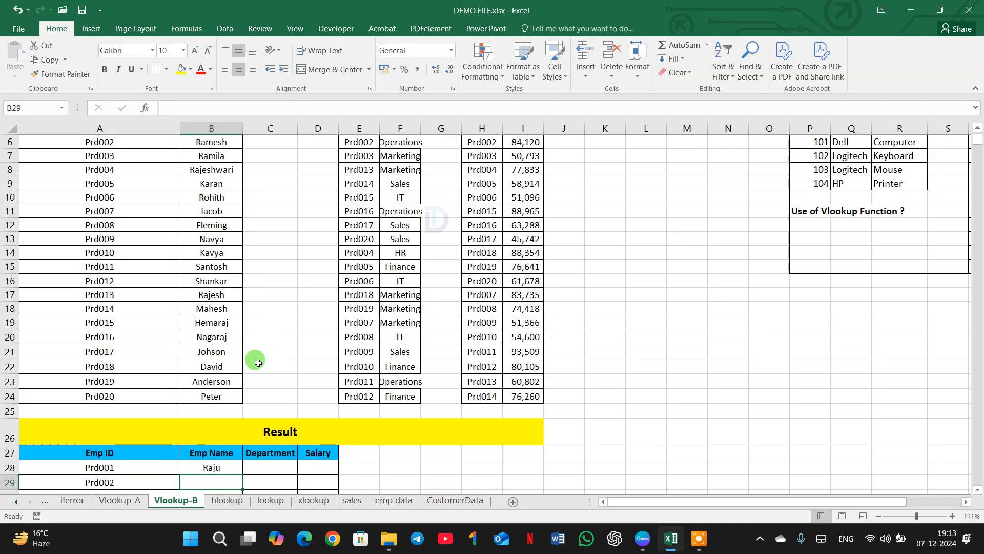
Check the name looked up in B28 against the first employee's entry in Table 1
scroll(258, 362, down, 1)
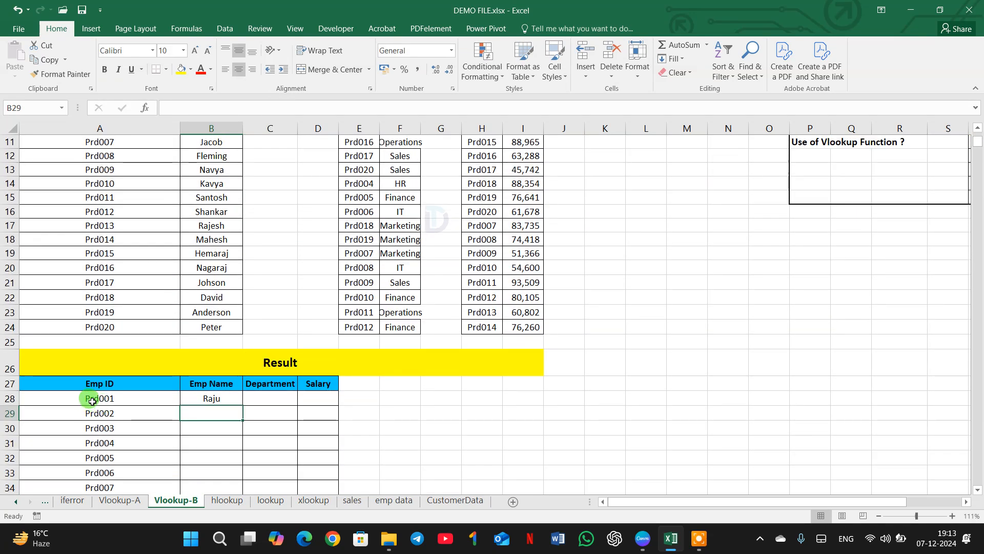
click(92, 401)
click(206, 398)
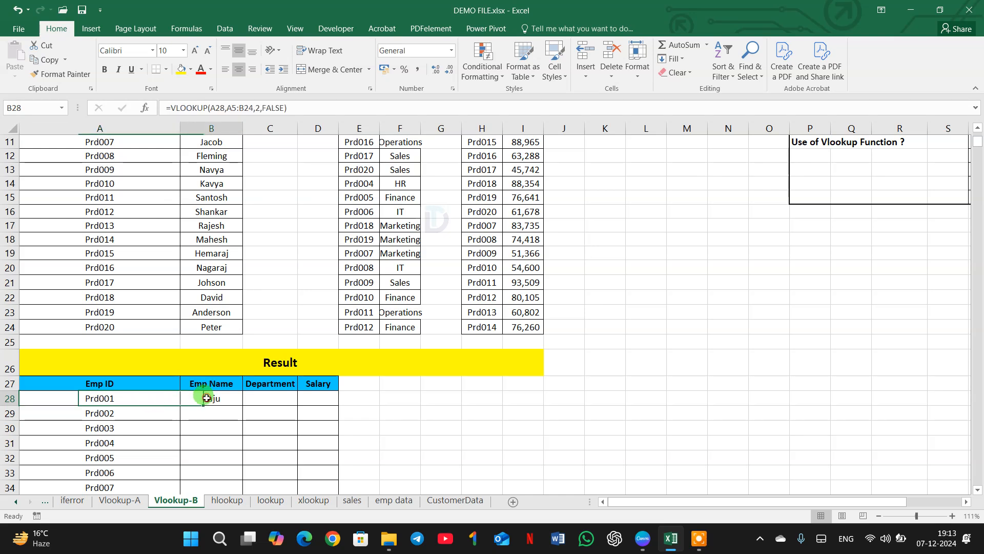
scroll(198, 281, up, 4)
click(133, 202)
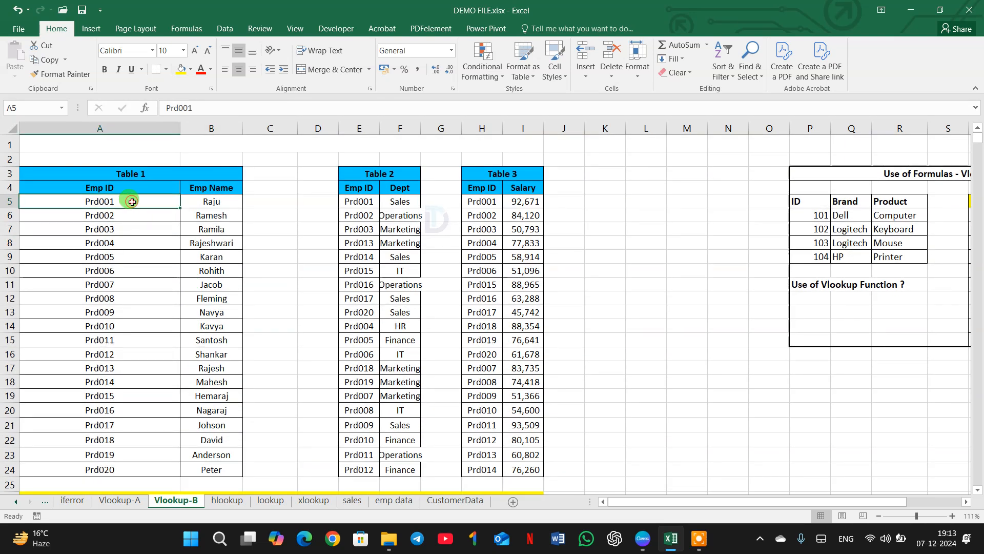
click(218, 202)
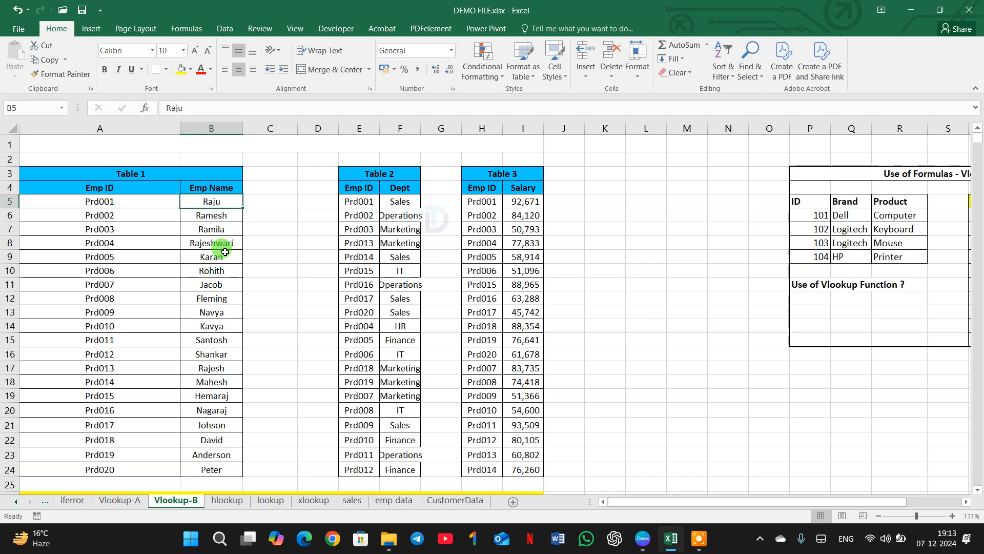
Test the name lookup by changing the Emp ID in A28 to Prd006, and restore it to Prd001
scroll(210, 281, down, 6)
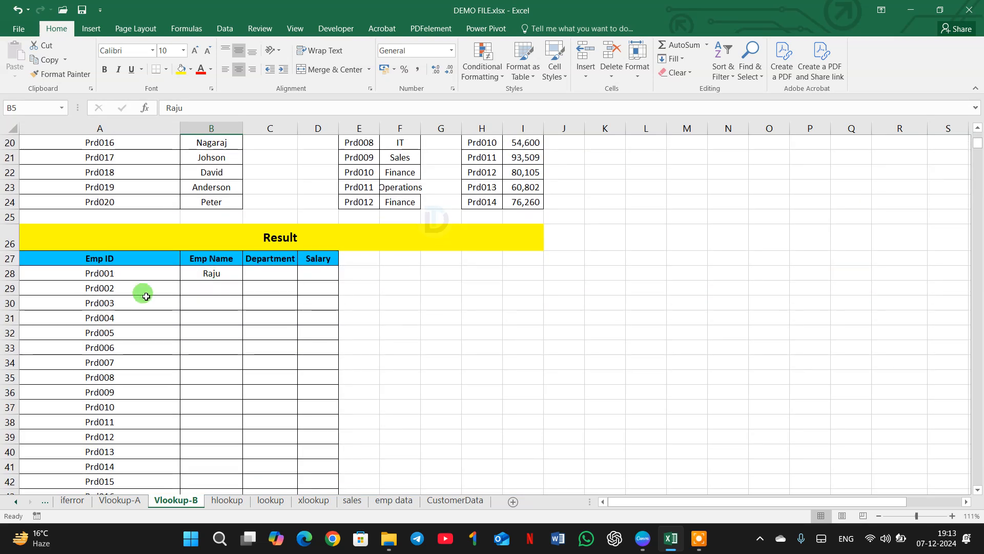
click(127, 271)
double_click(129, 273)
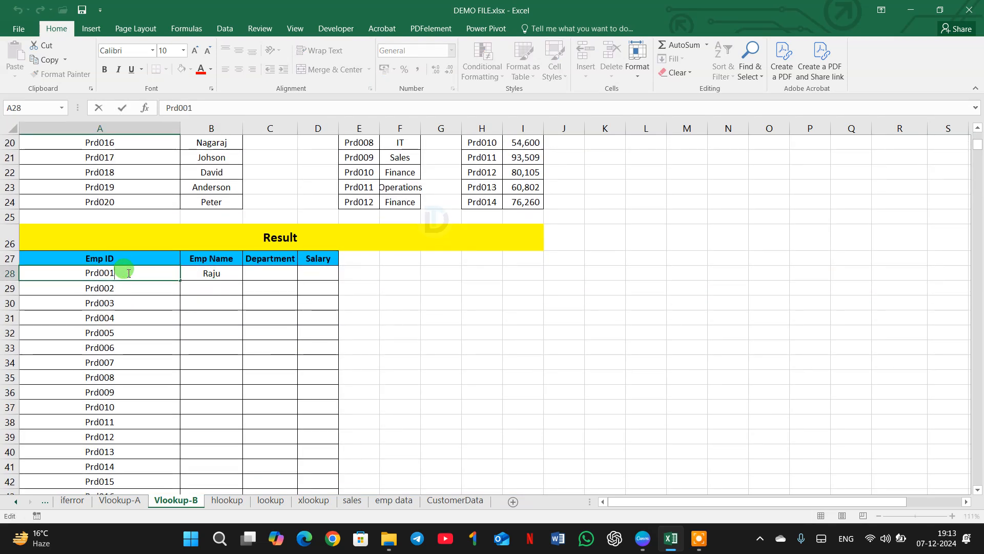
text(6)
key(Return)
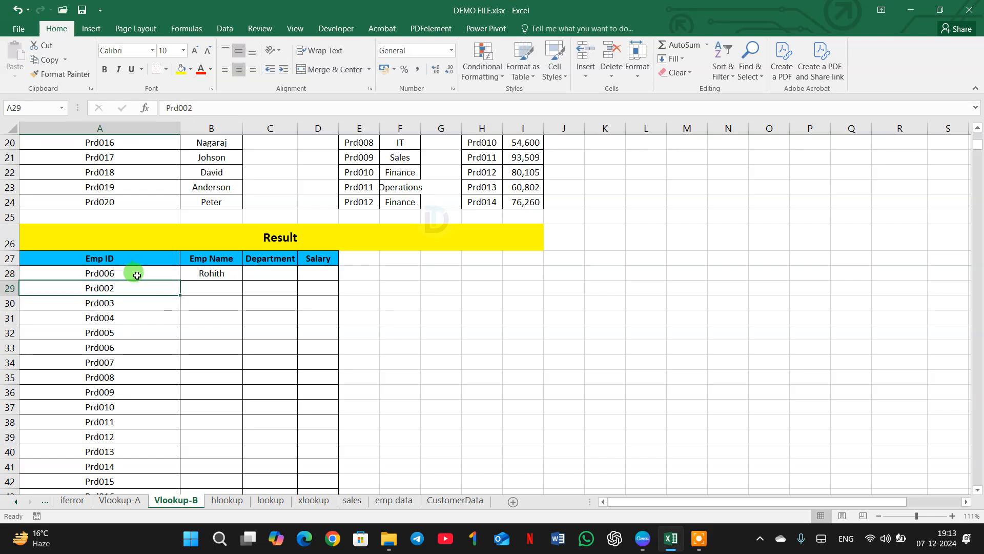
click(137, 273)
double_click(141, 274)
key(BackSpace)
text(1)
key(Return)
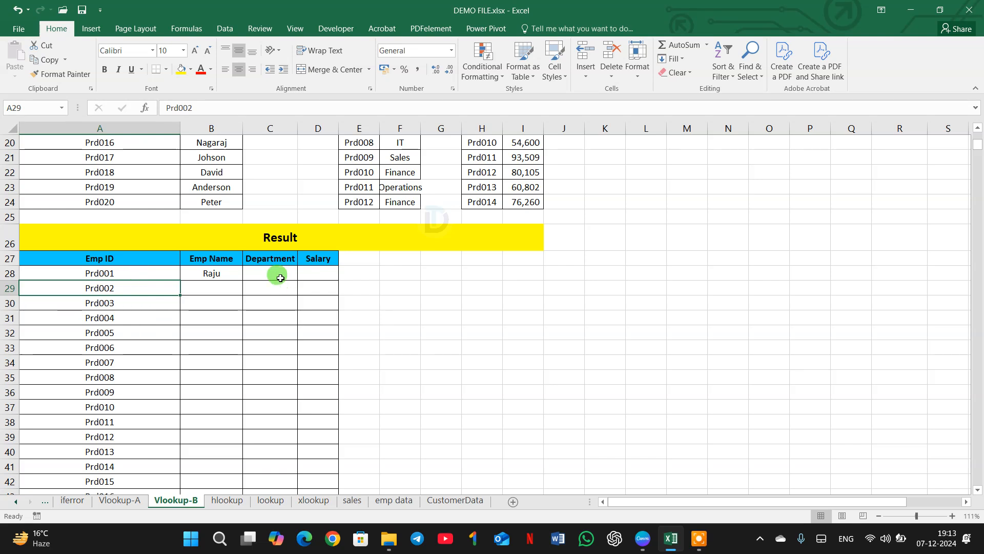
Make the table array in B28's VLOOKUP absolute as $A$5:$B$24
click(195, 271)
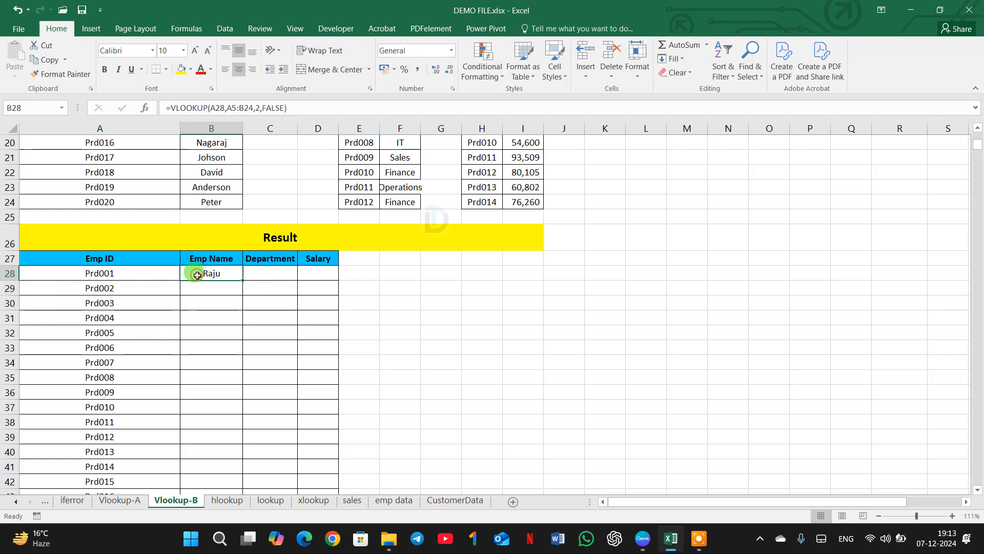
click(227, 103)
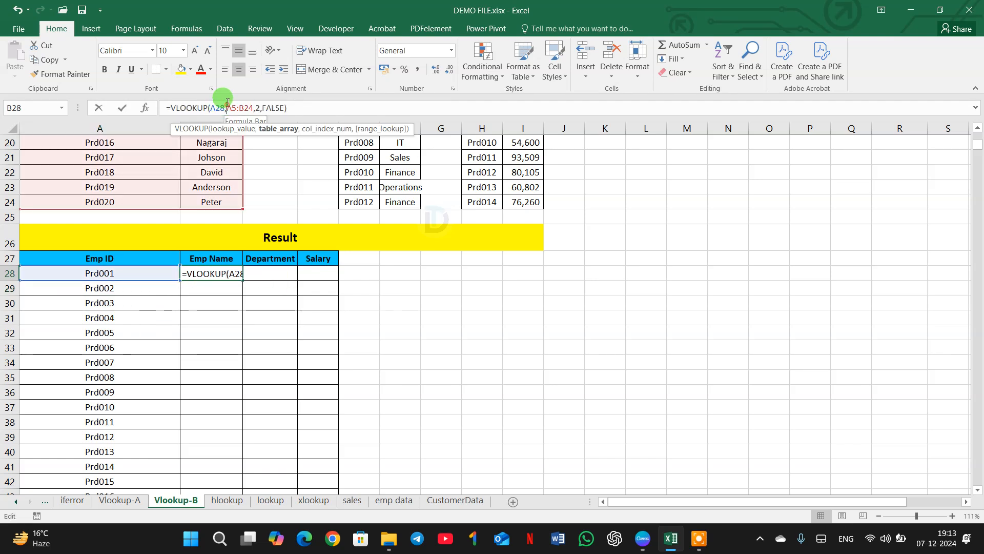
text($)
key(Right)
text($)
key(Right)
key(Right)
text($)
key(Right)
key(Right)
text($)
key(Return)
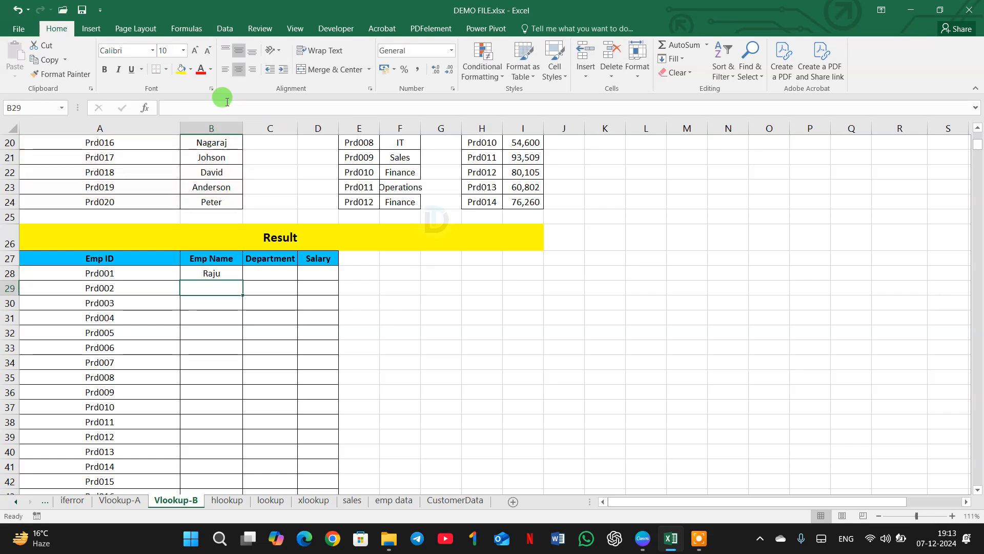
Start a VLOOKUP in C28 with A28 as the lookup value and Table 2's range E5:F24 as the table array
click(279, 270)
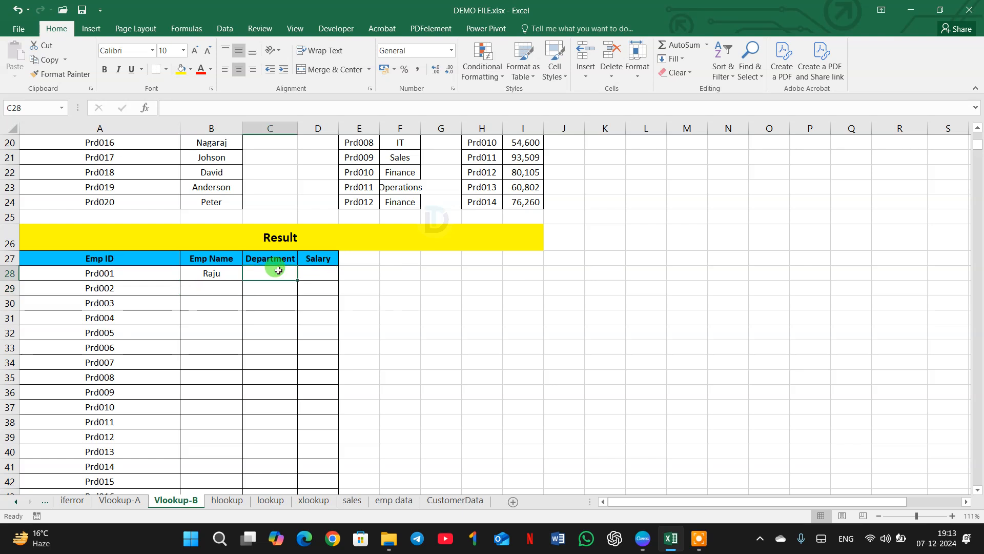
text(=vo)
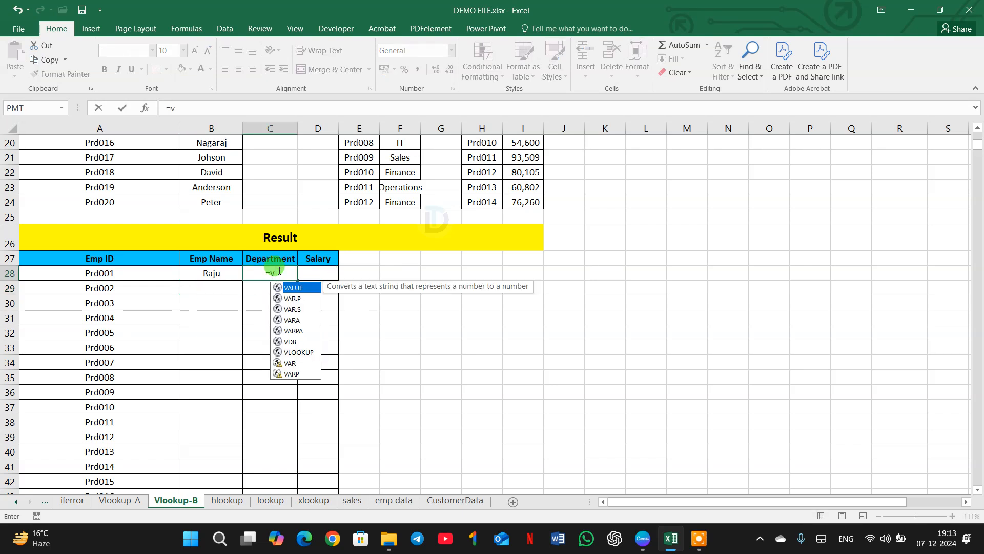
key(BackSpace)
text(lookup()
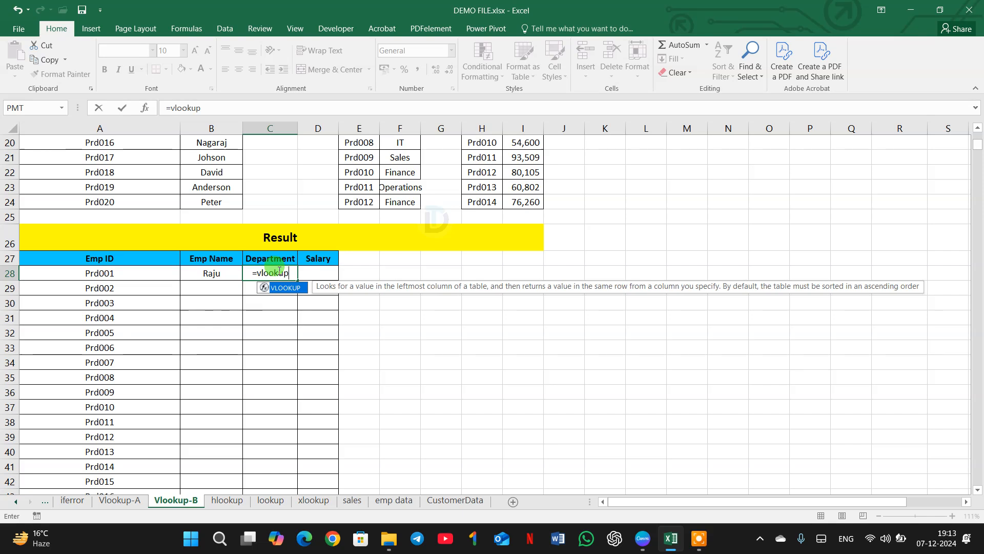
click(145, 275)
text(,)
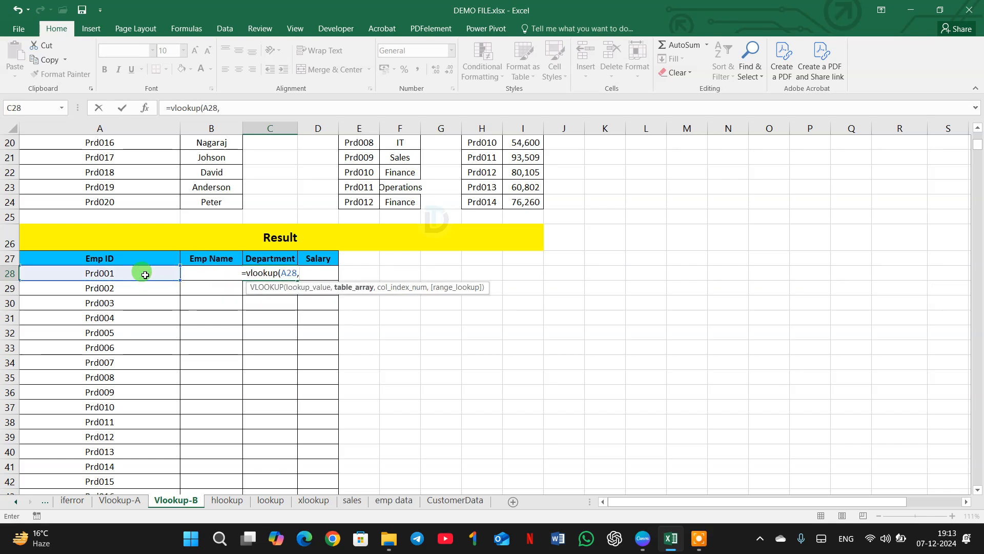
scroll(145, 275, up, 1)
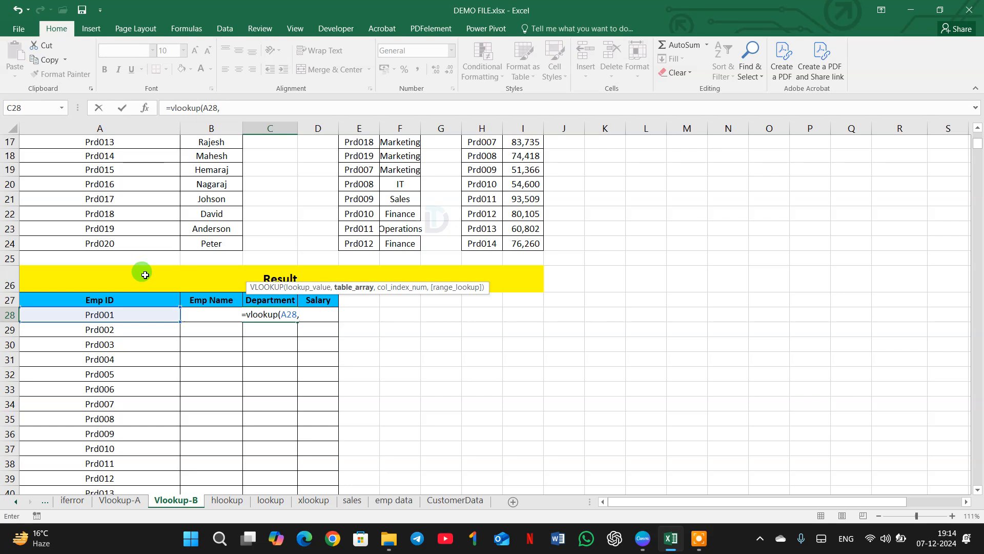
scroll(145, 275, up, 5)
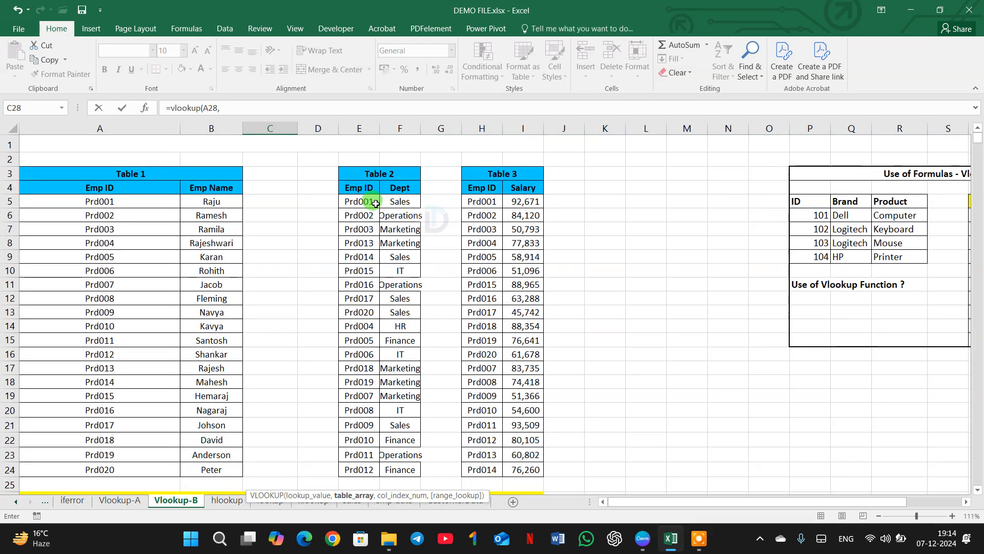
drag(359, 201, 402, 413)
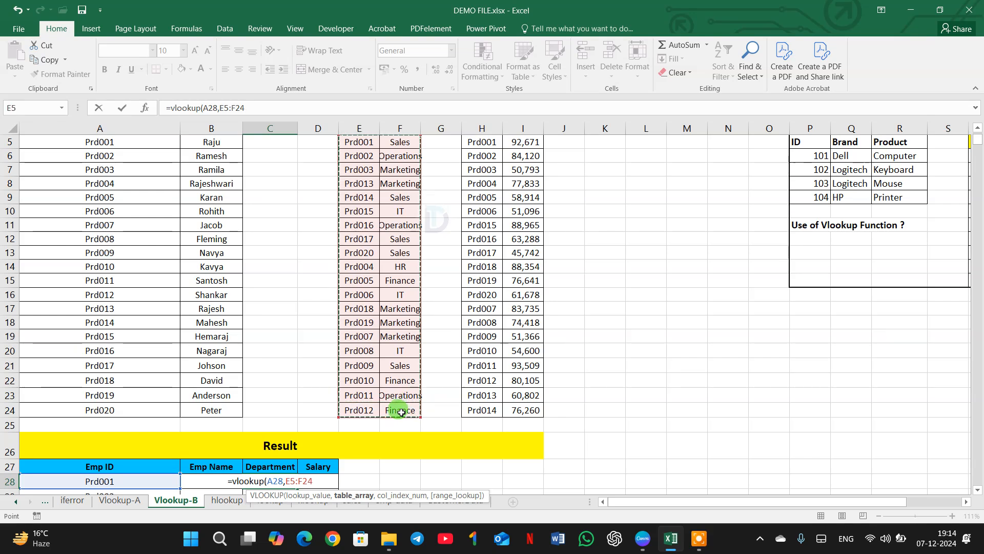
Complete C28's VLOOKUP arguments with column index 2 and FALSE for an exact match
click(303, 109)
text(,)
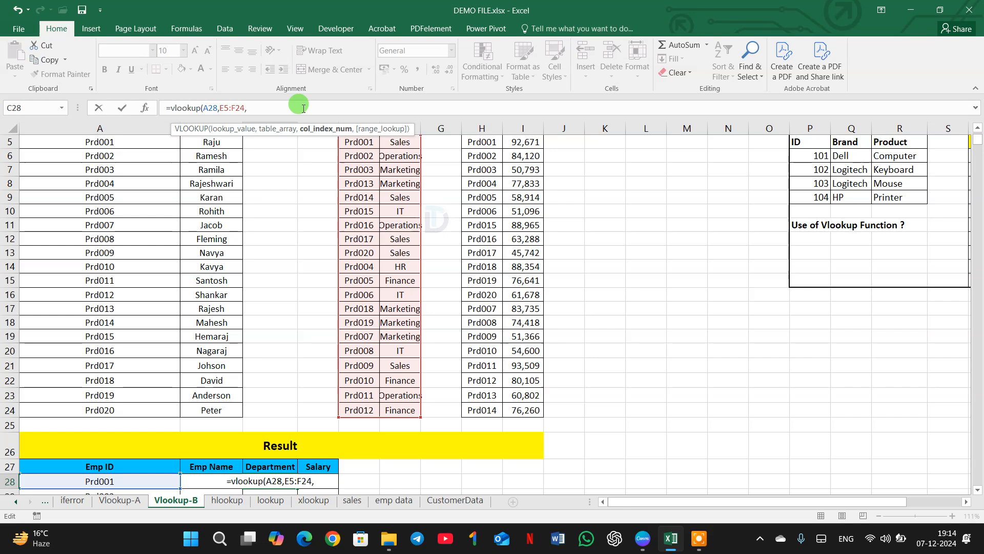
text(2,)
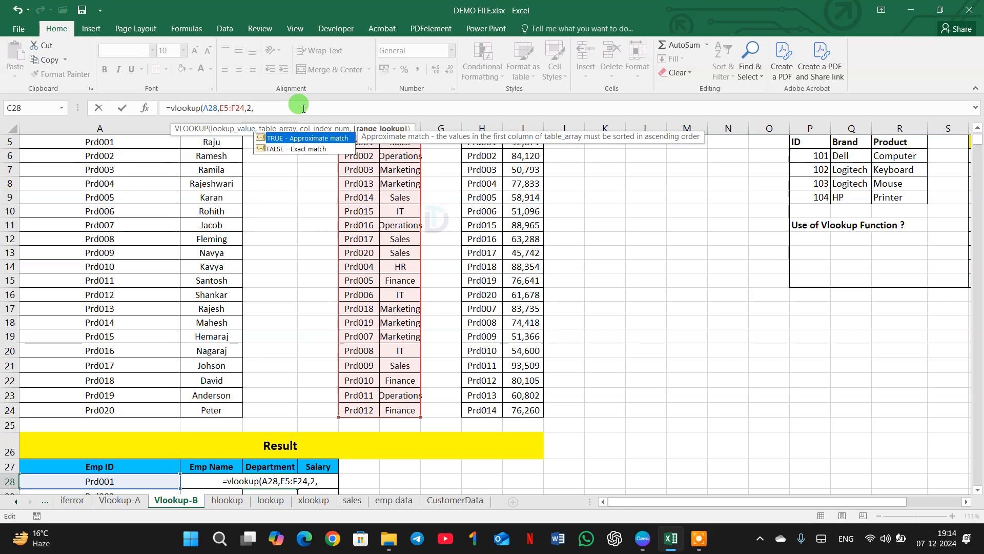
text(false))
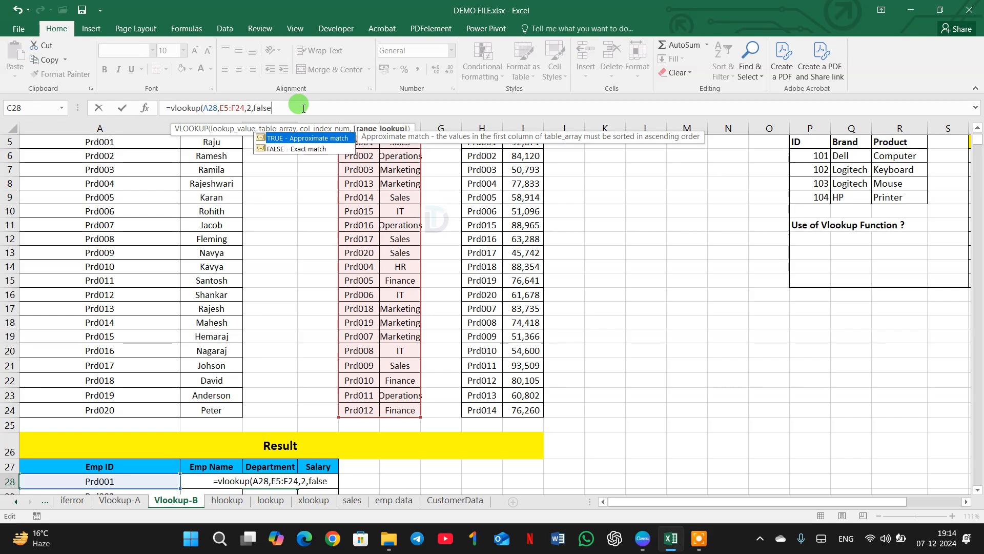
Make the table array in C28's VLOOKUP absolute as $E$5:$F$24 and enter the formula
click(219, 108)
text($E$5:$)
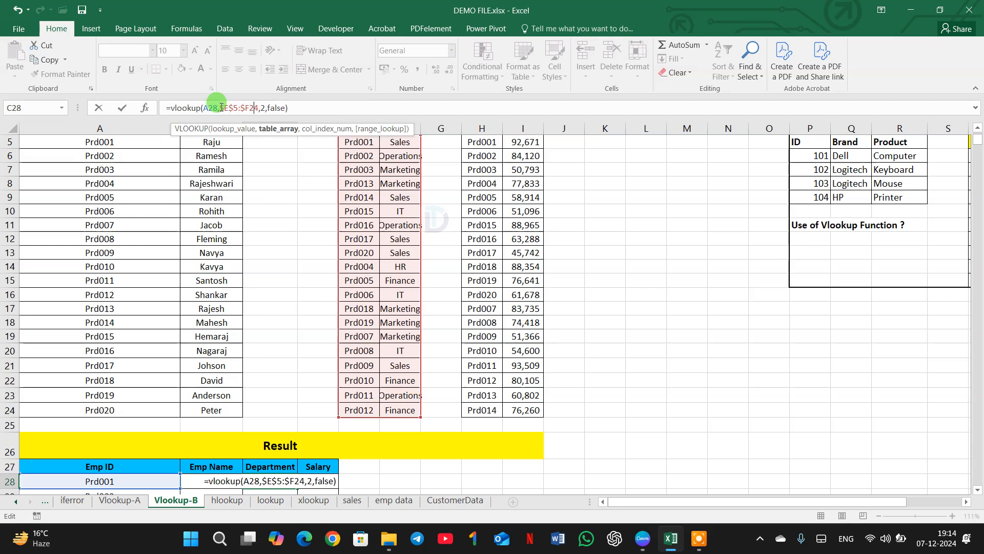
key(Right)
text($)
key(Return)
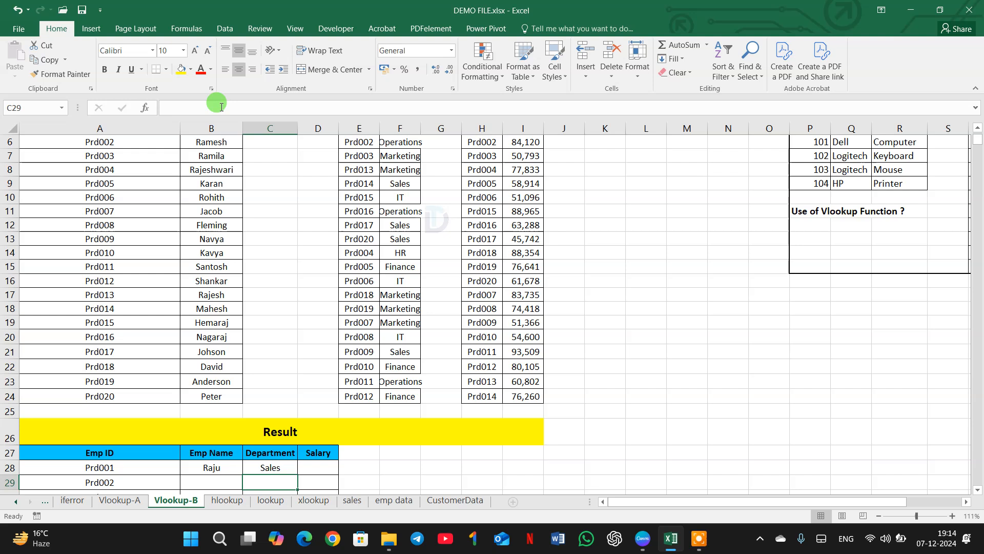
Start a VLOOKUP in D28 with A28 as the lookup value and Table 3's range H5:I24 as the table array
click(323, 464)
text(=vlookup()
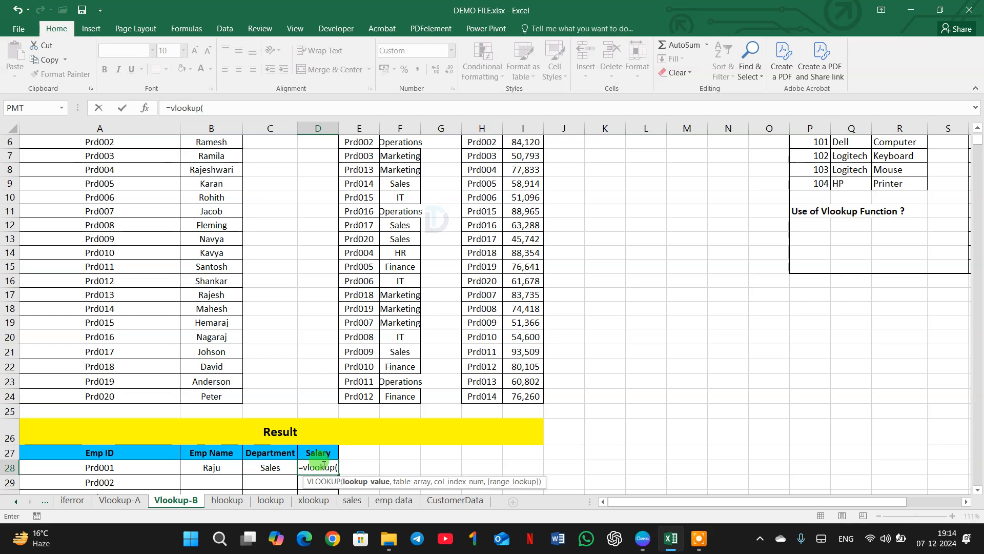
click(148, 467)
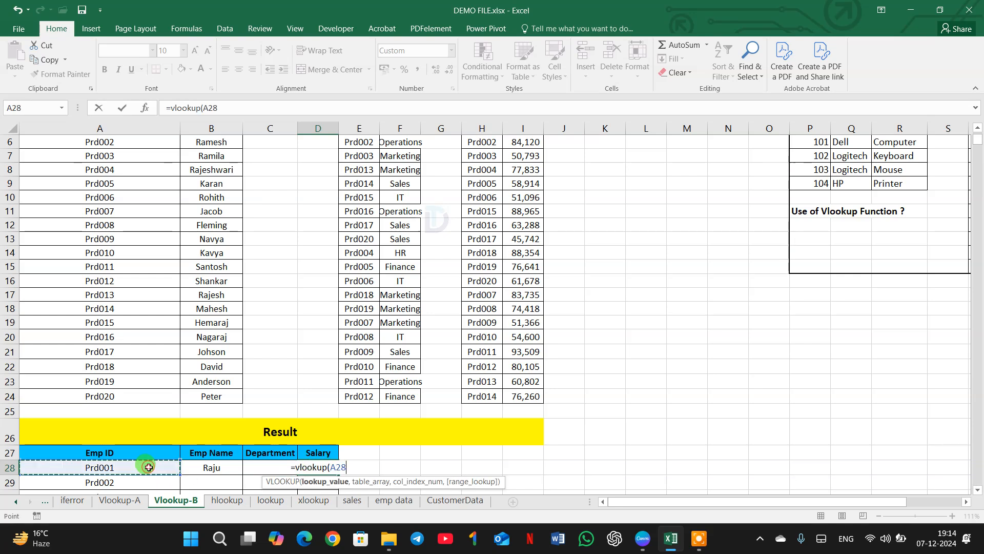
text(,)
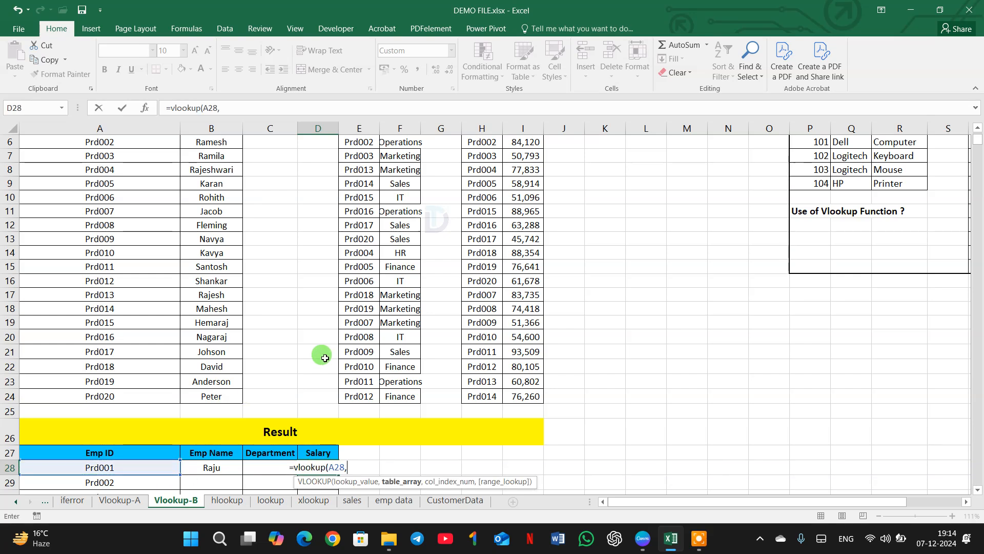
scroll(324, 357, up, 2)
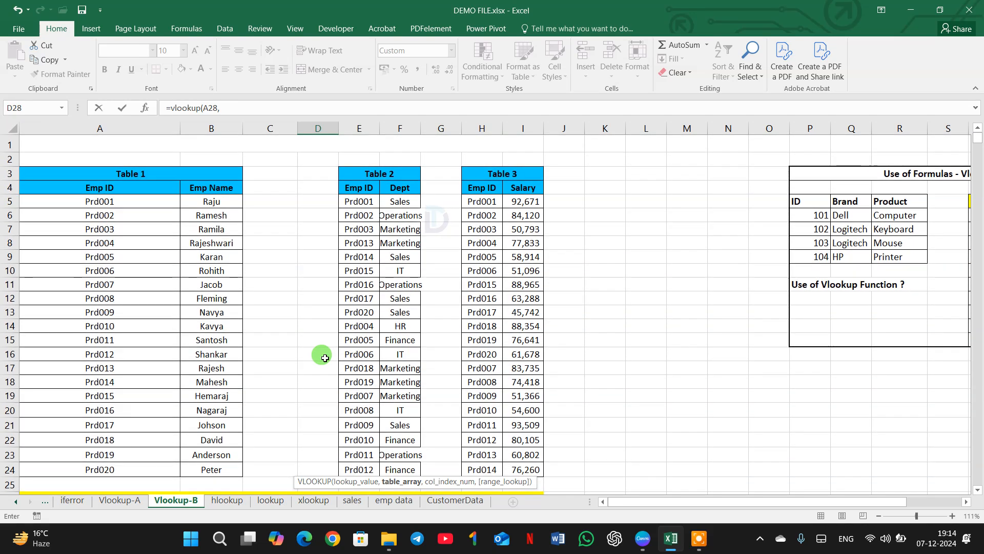
drag(480, 205, 516, 403)
text(,)
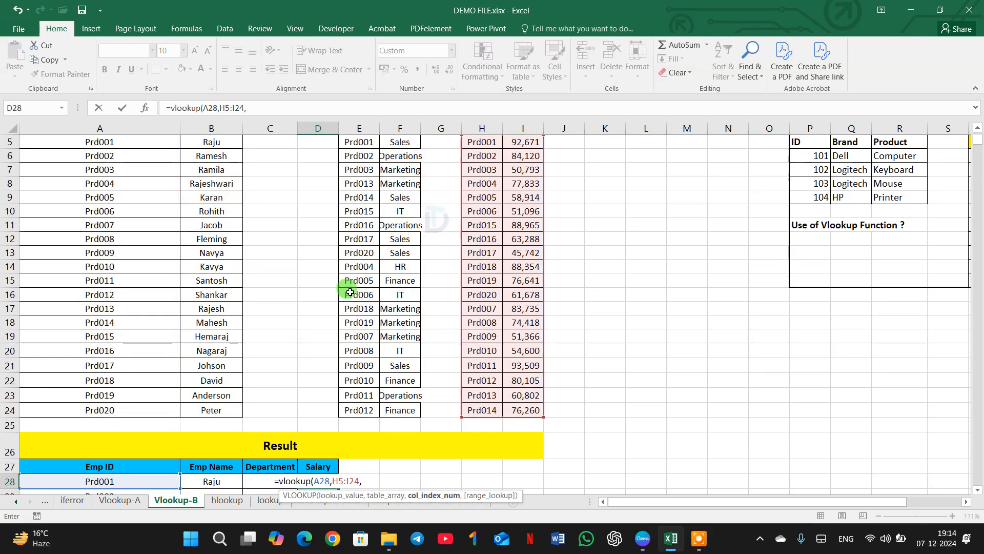
Complete D28's VLOOKUP with column index 2 and FALSE for an exact match
click(366, 107)
text(2,)
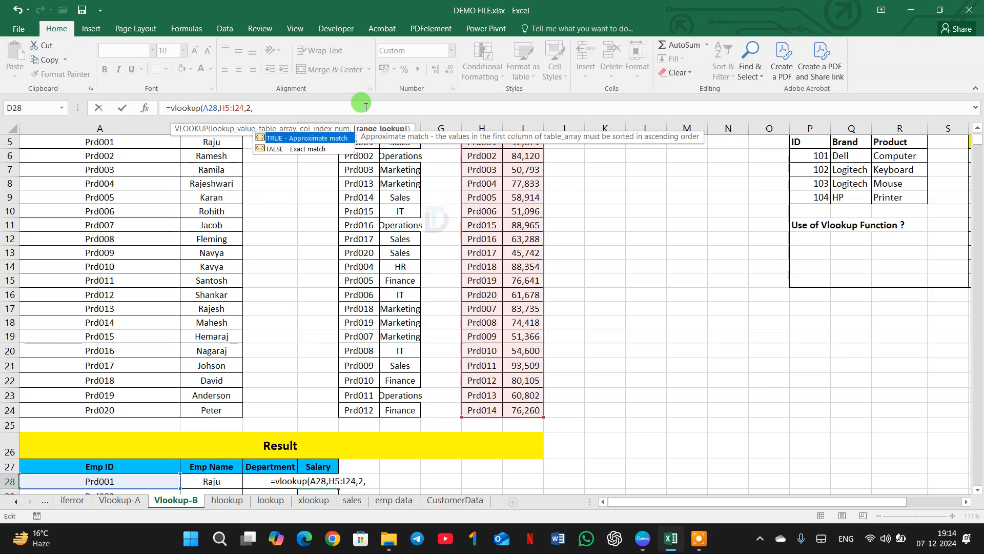
text(fa)
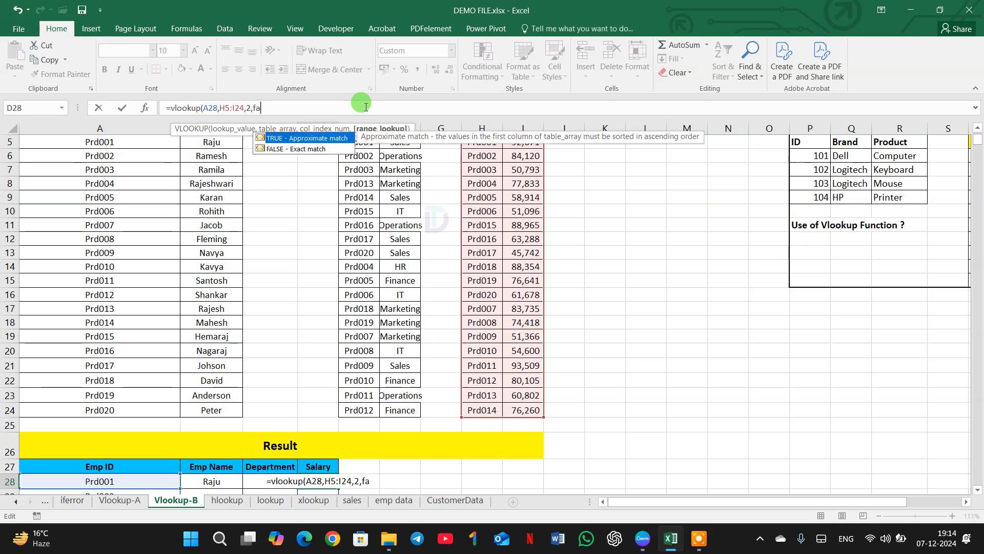
text(lse))
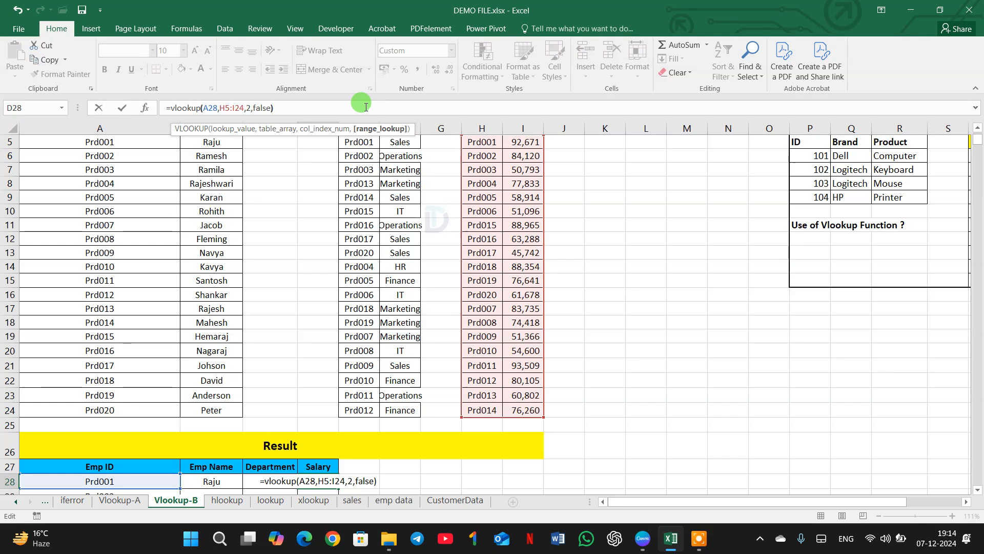
key(Return)
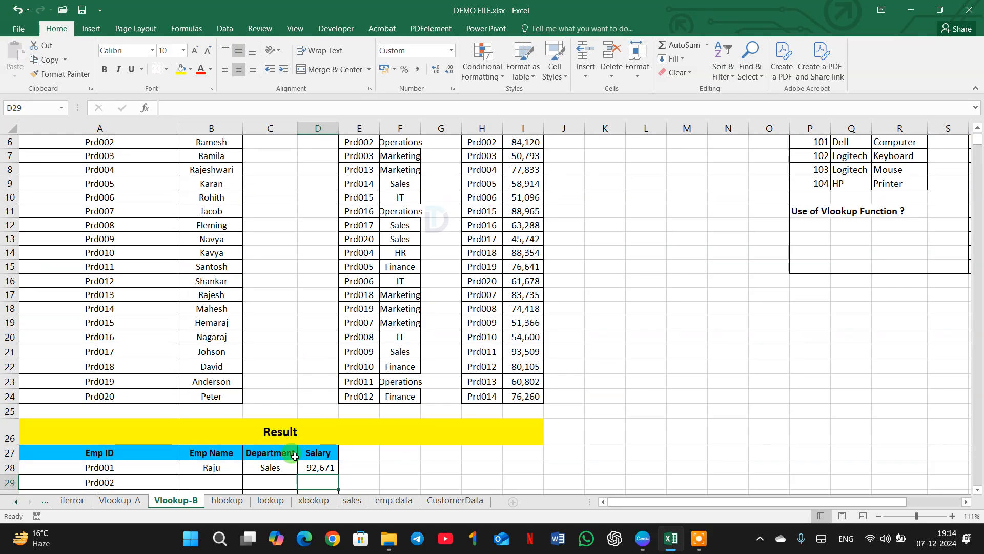
Make the table array in D28's VLOOKUP absolute as $H$5:$I$24
click(318, 468)
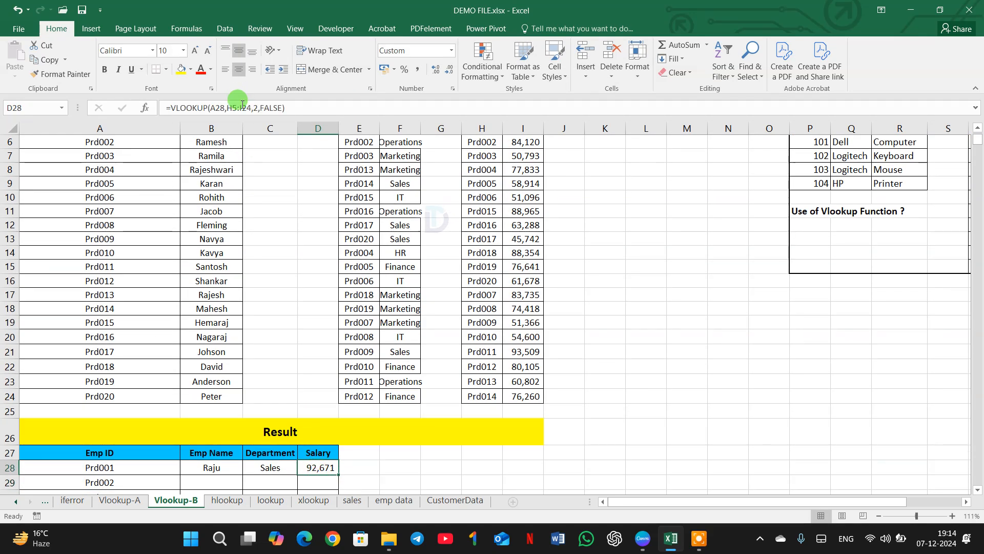
click(224, 107)
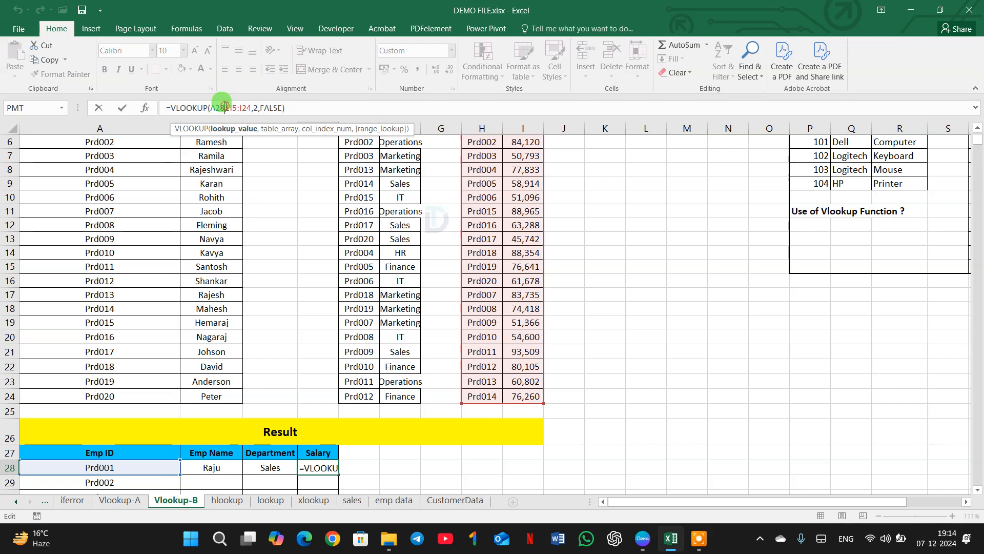
text($)
key(Right)
text($)
key(Right)
key(Right)
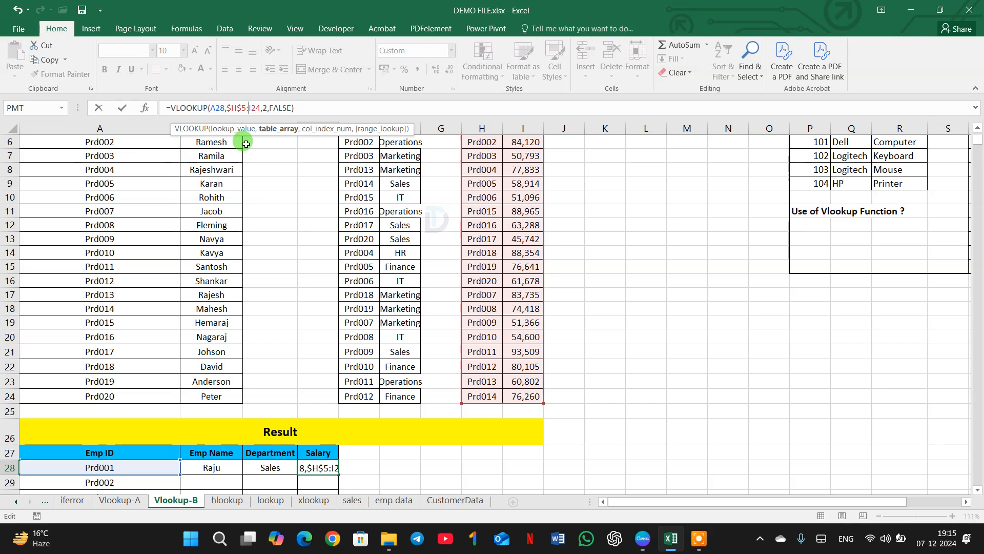
text($)
key(Right)
text($)
key(Return)
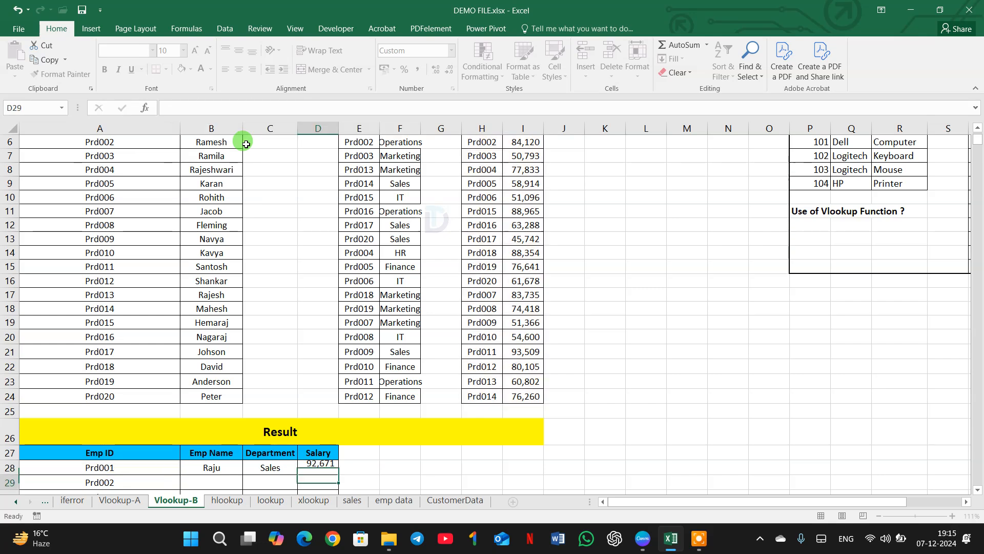
Fill the B28:D28 lookup formulas down the Result table through row 47 and review the filled rows
scroll(241, 297, down, 4)
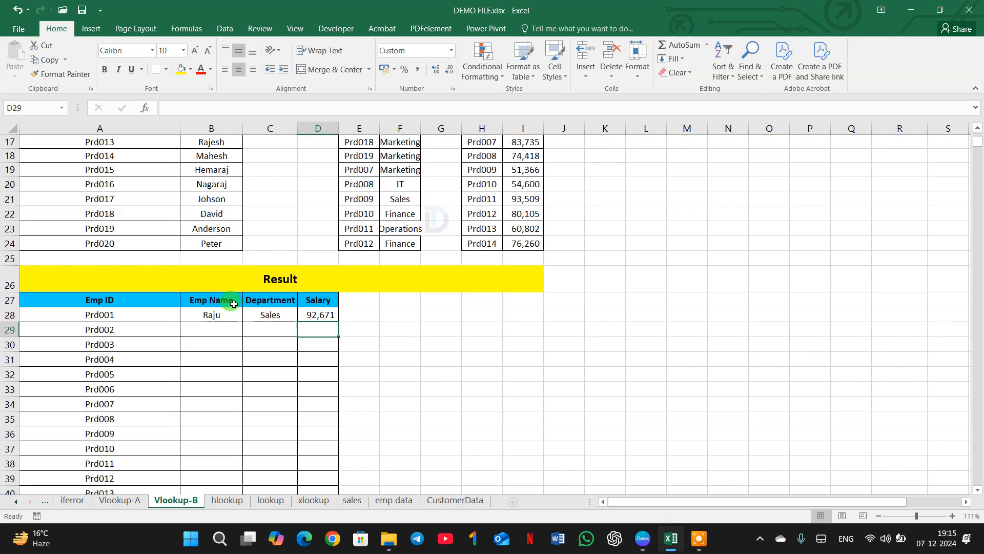
click(210, 315)
click(258, 318)
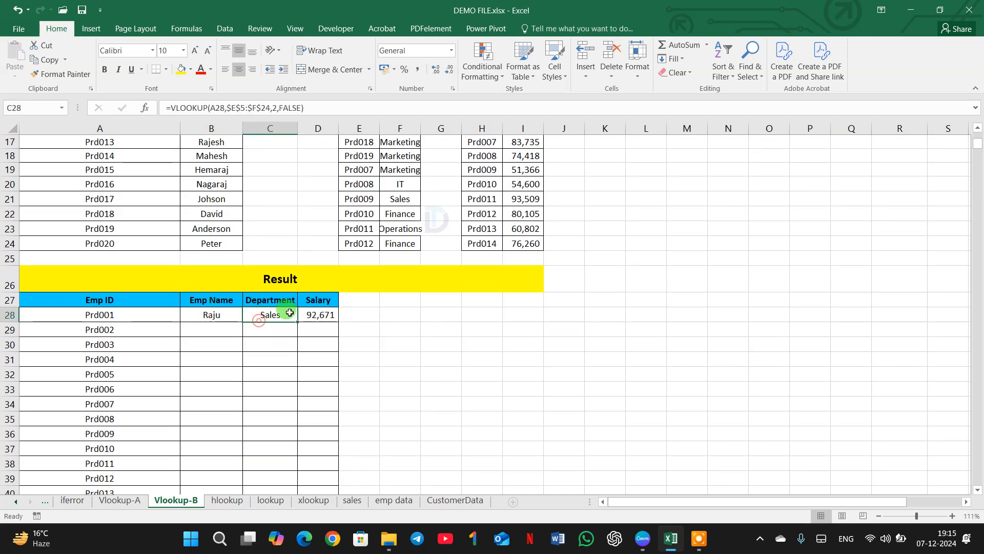
drag(213, 314, 307, 319)
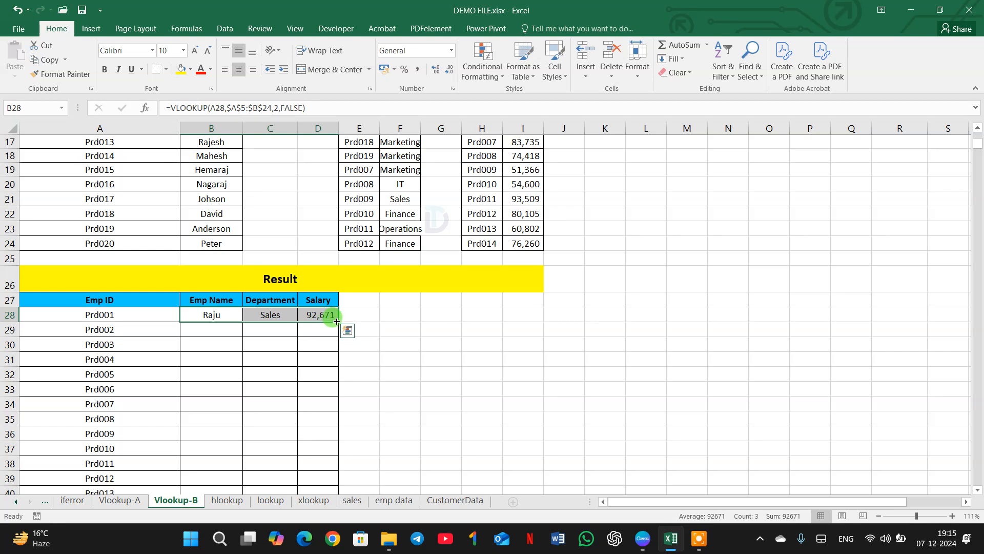
double_click(337, 320)
scroll(336, 320, down, 5)
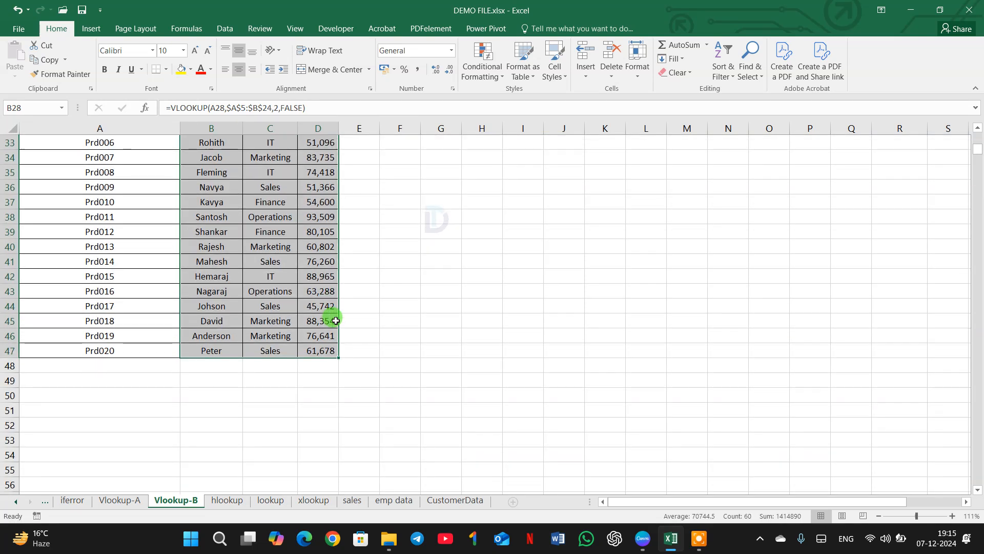
scroll(336, 321, up, 2)
scroll(336, 320, up, 2)
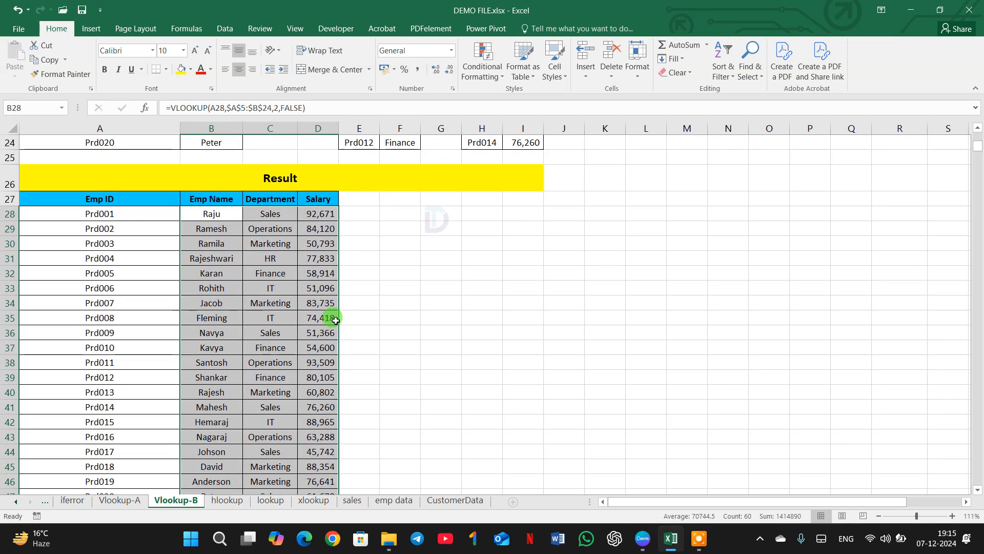
Examine the Use of Formulas - Vlookup exercise, comparing the product table P5:R9 with the ID list and its empty Brand and Product columns
scroll(336, 321, up, 5)
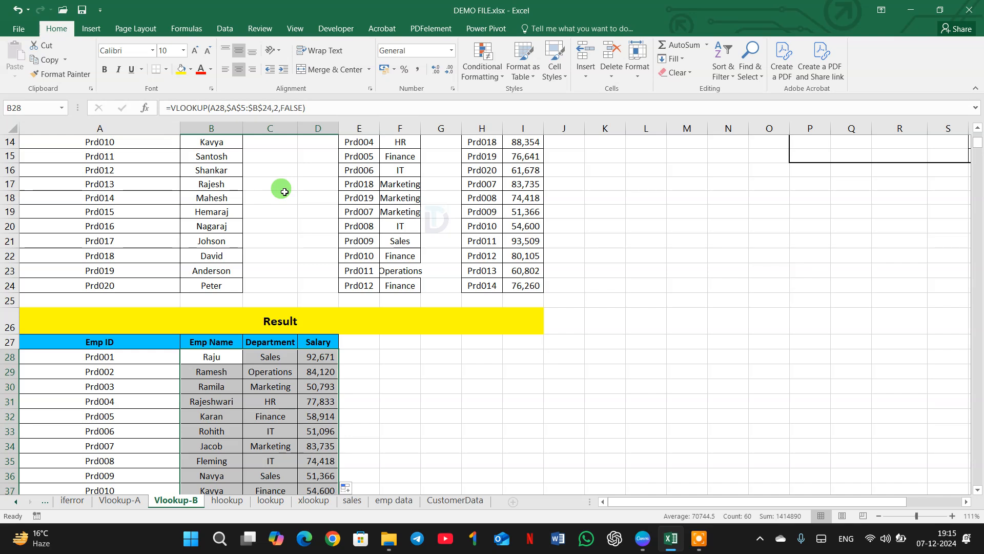
scroll(505, 258, up, 5)
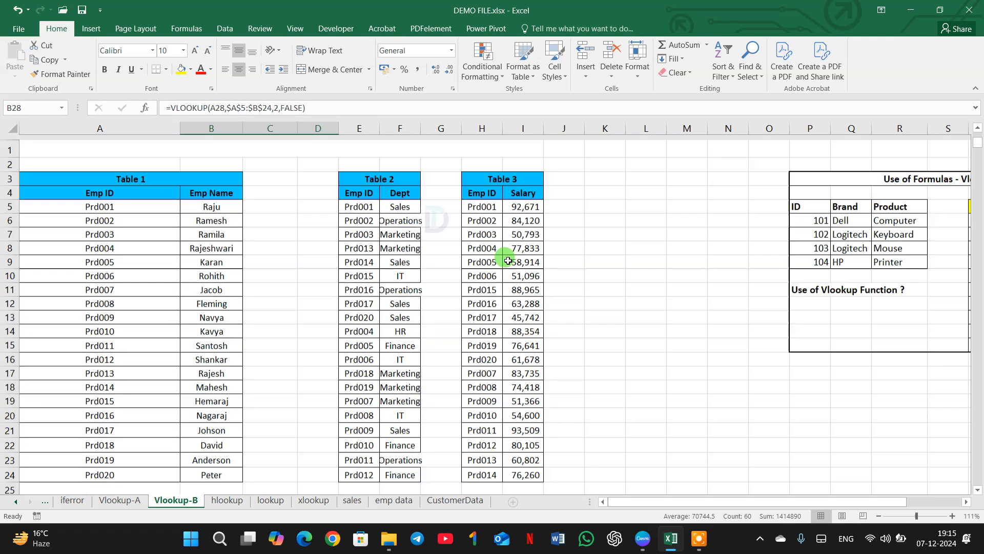
scroll(508, 260, right, 1)
scroll(505, 259, right, 3)
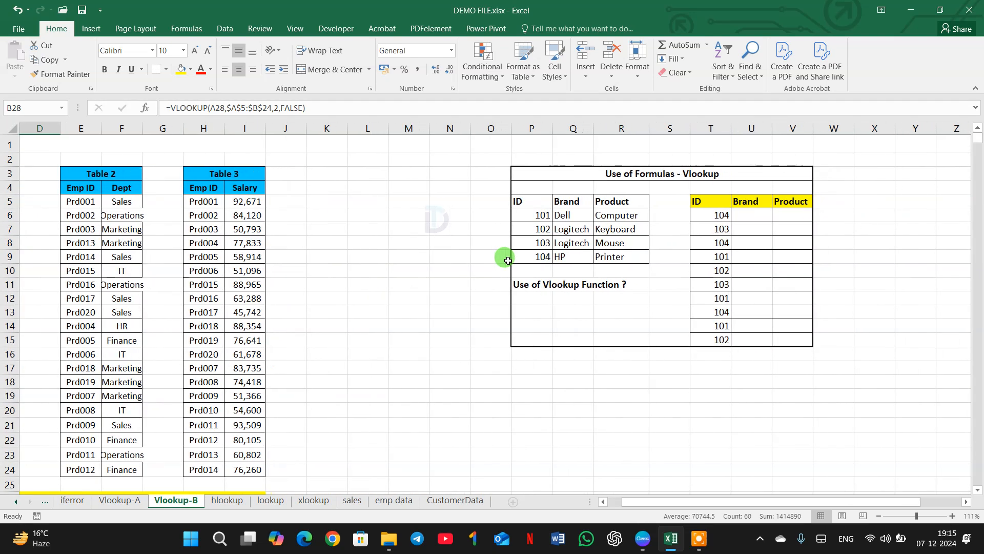
click(750, 224)
scroll(750, 224, up, 3)
scroll(750, 225, down, 1)
drag(480, 198, 578, 270)
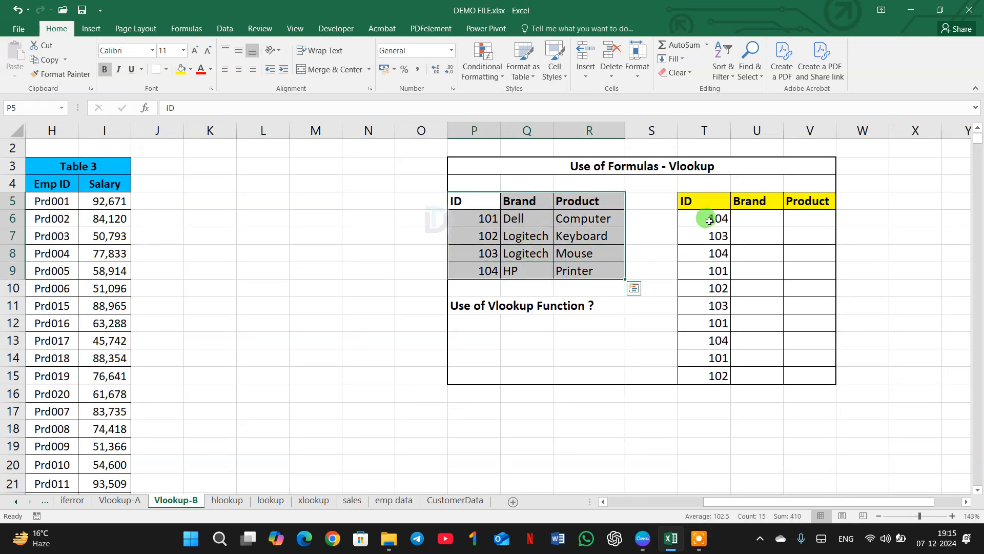
click(487, 222)
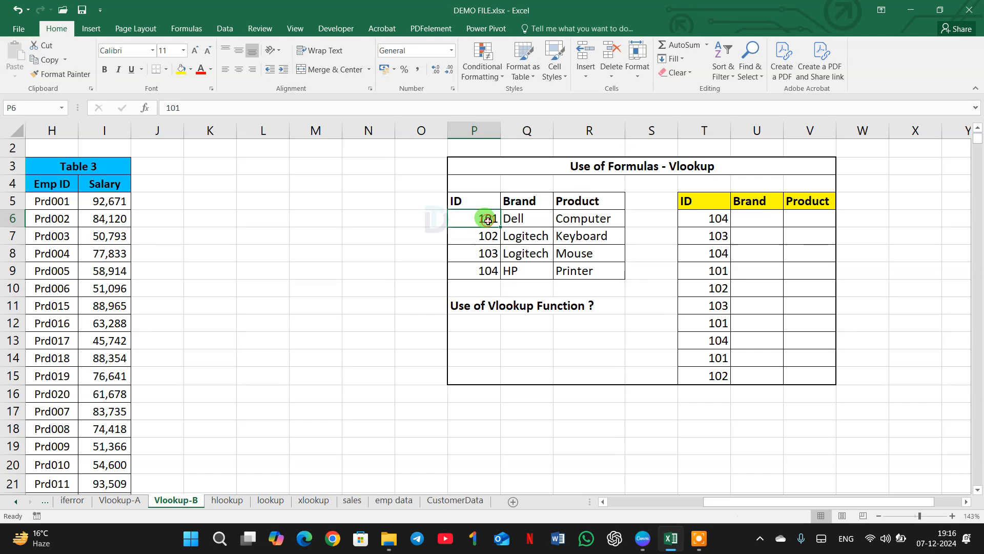
Review the product source table and the lookup range T5:V15, and begin a VLOOKUP formula in the first Brand cell, U6
click(534, 218)
click(580, 228)
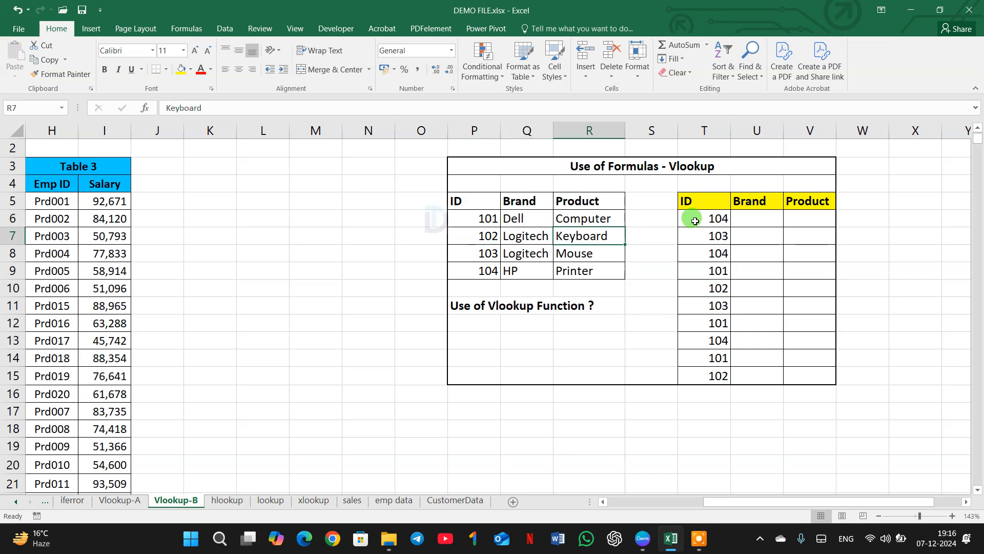
drag(688, 203, 817, 374)
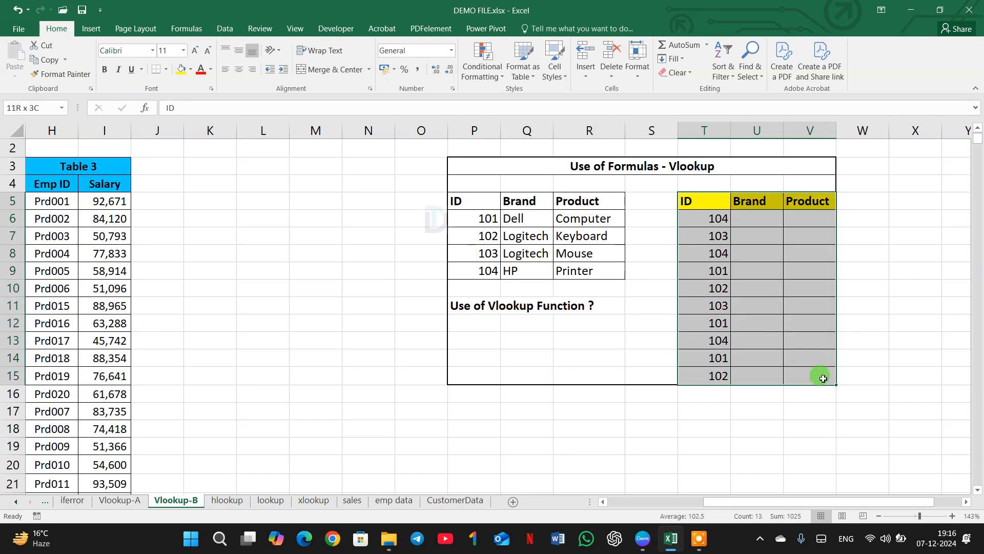
click(817, 372)
click(760, 218)
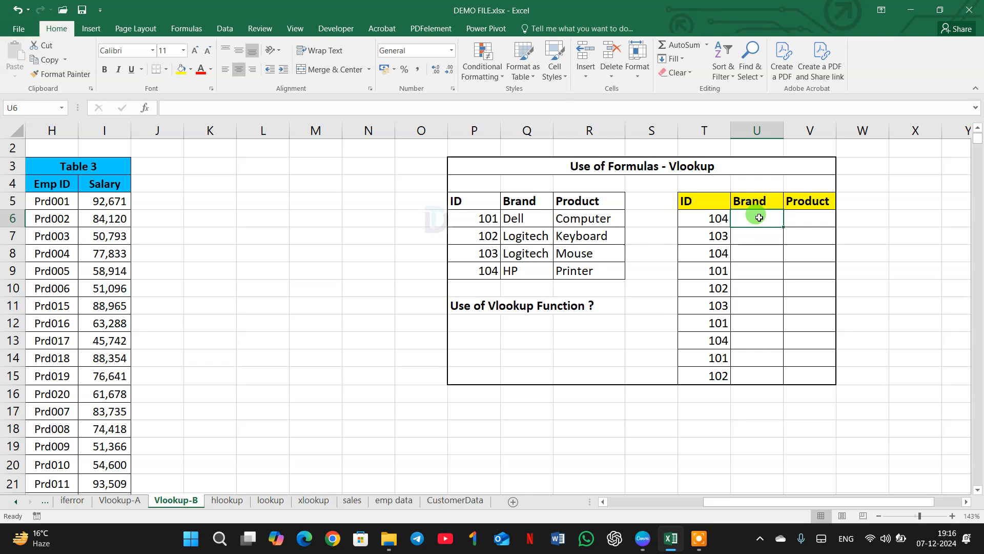
text(=vlookup()
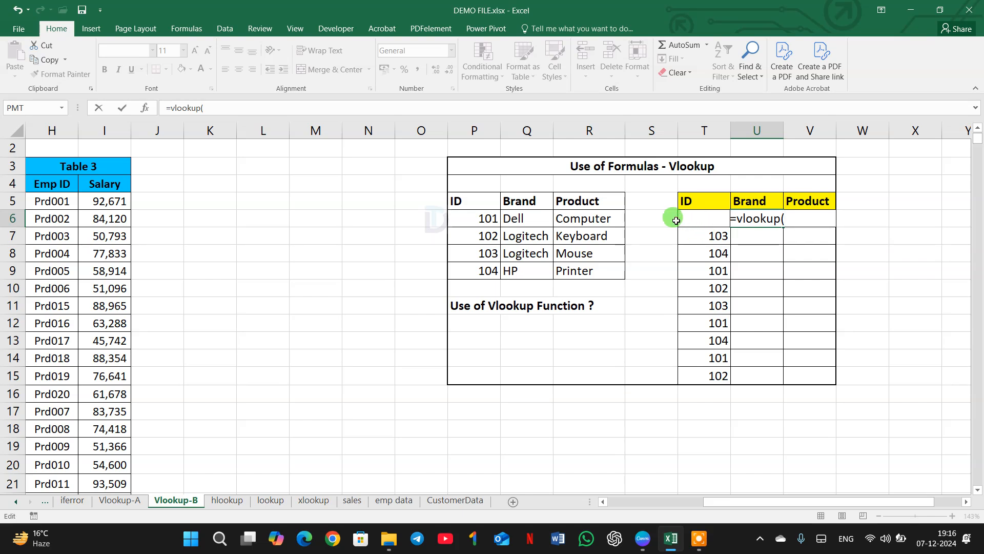
click(675, 219)
click(677, 221)
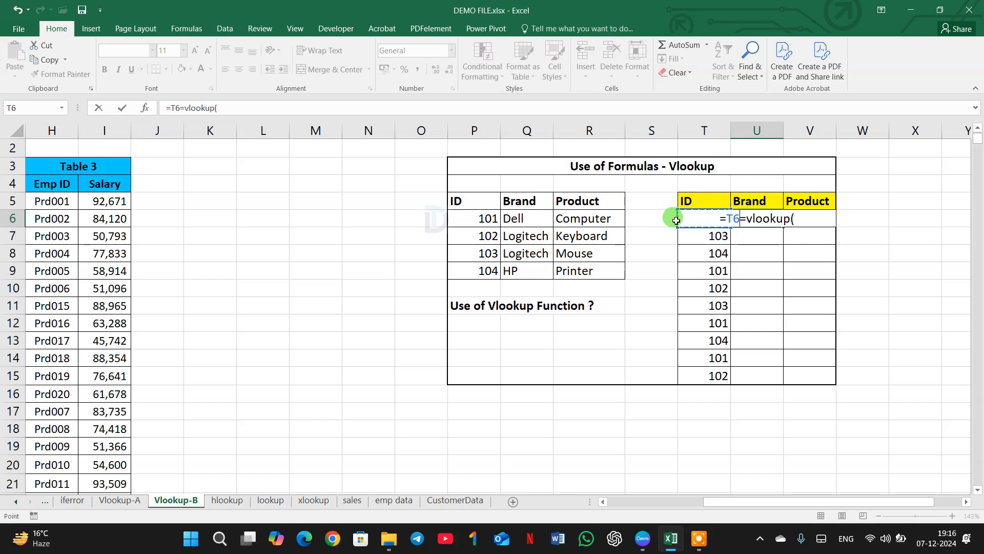
click(301, 106)
drag(182, 108, 169, 108)
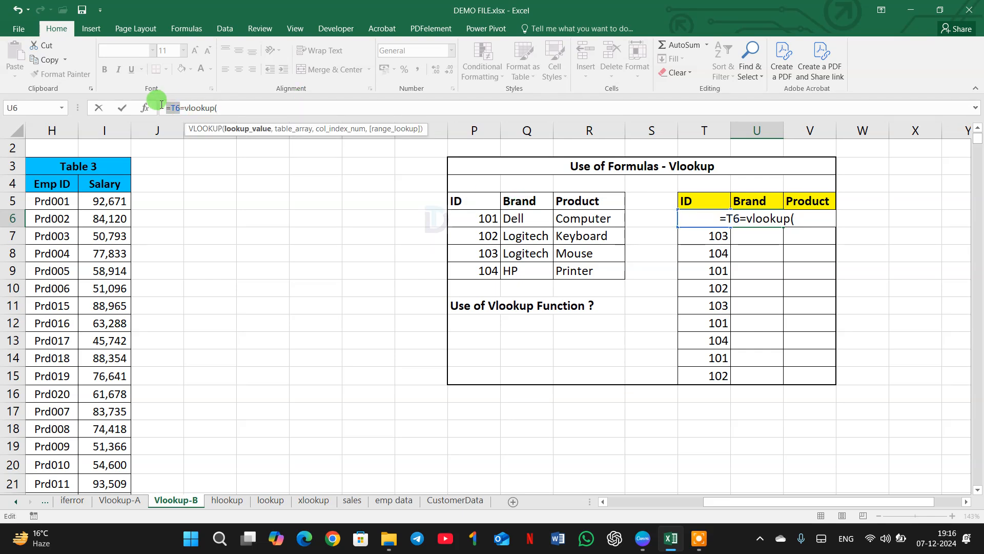
key(Delete)
Complete U6's VLOOKUP with lookup value T6, table array P6:R9, column index 2 and range lookup "fasle"
click(244, 108)
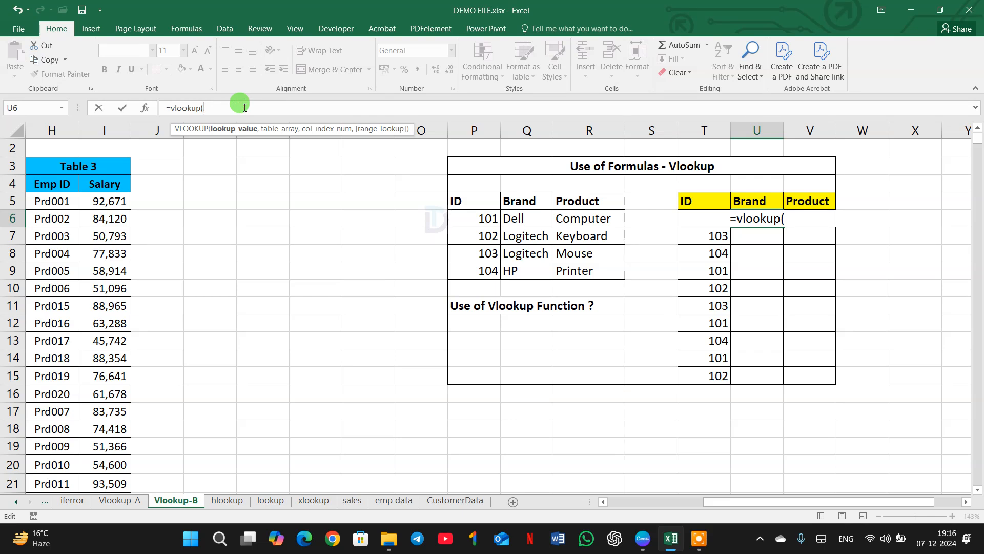
text(t)
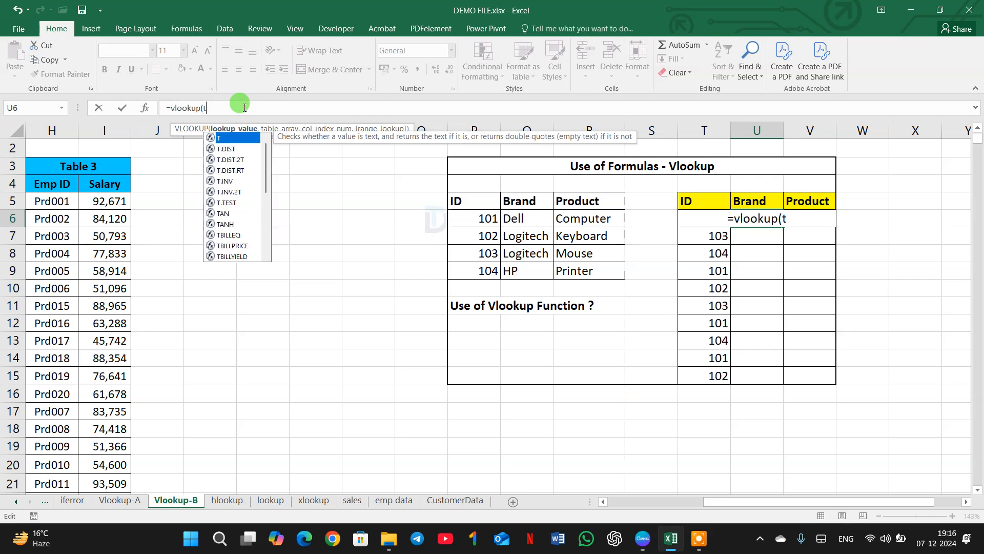
text(6,)
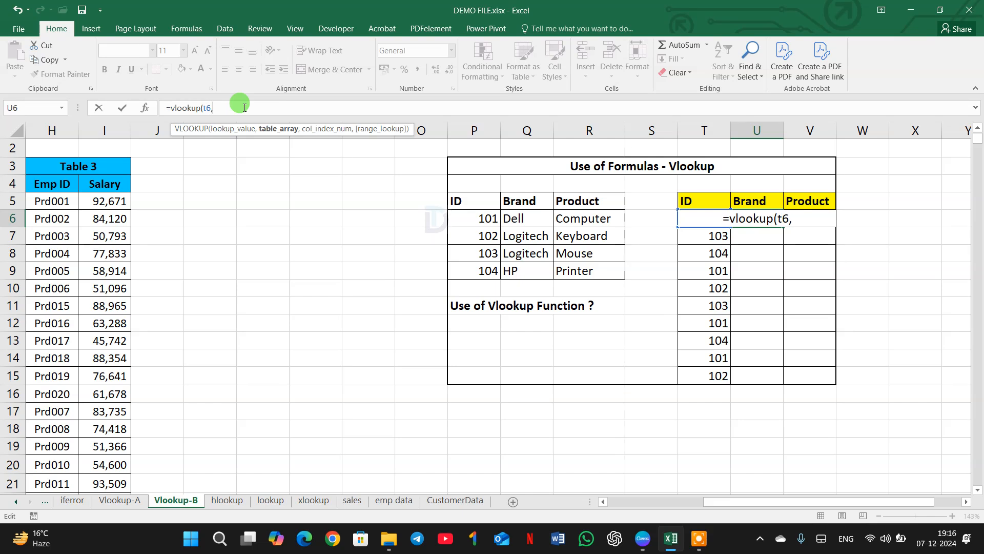
drag(474, 214, 578, 273)
text(,)
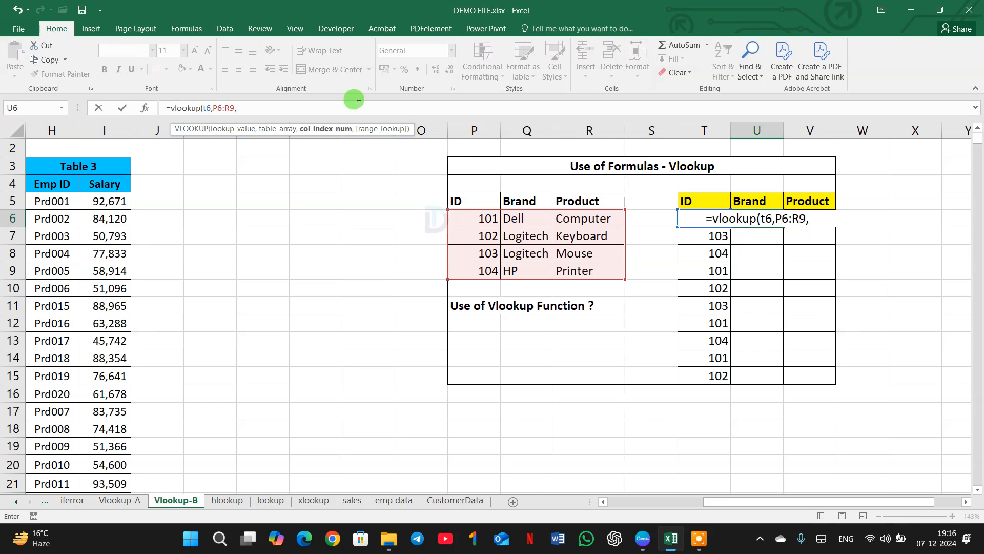
text(2,fasle)
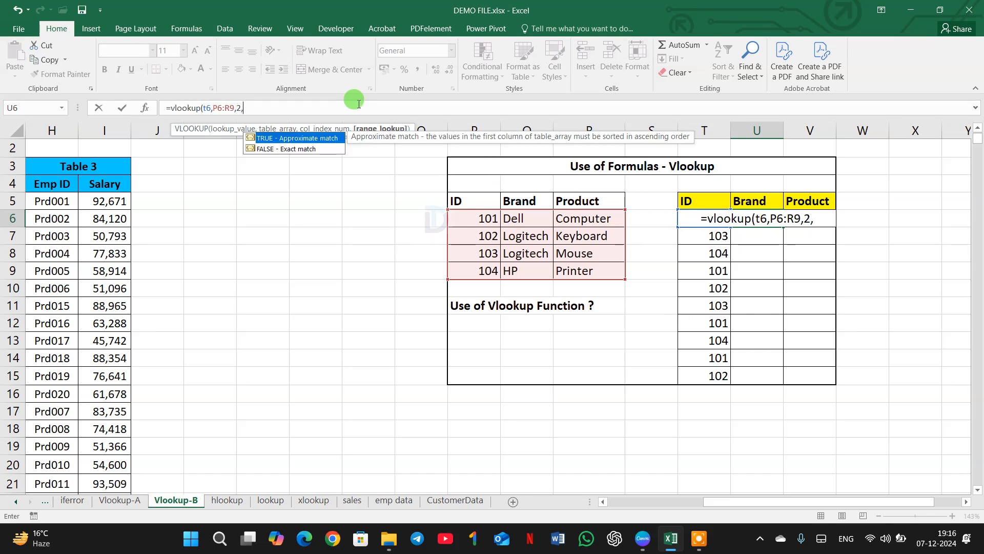
key(Return)
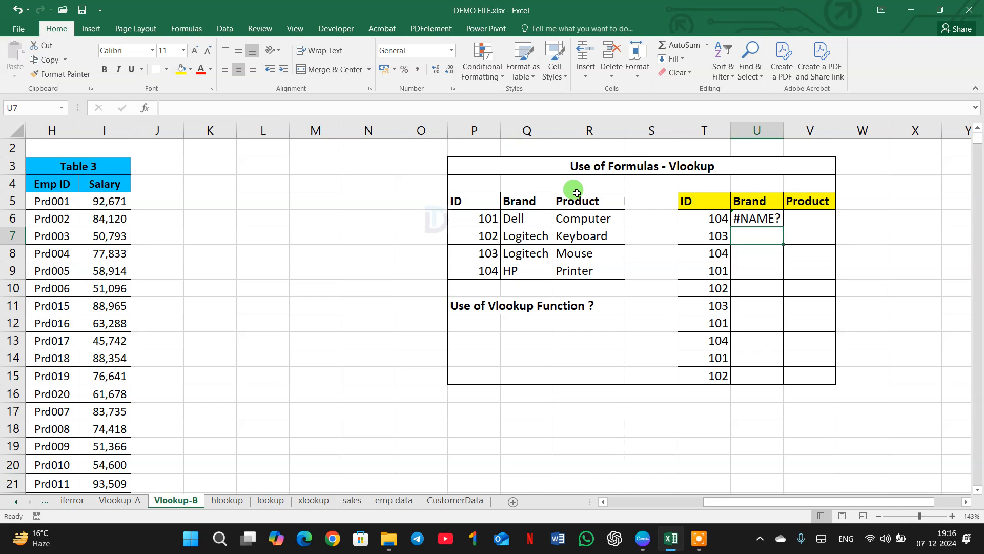
Correct the range lookup argument in U6's VLOOKUP to FALSE for an exact match
click(750, 218)
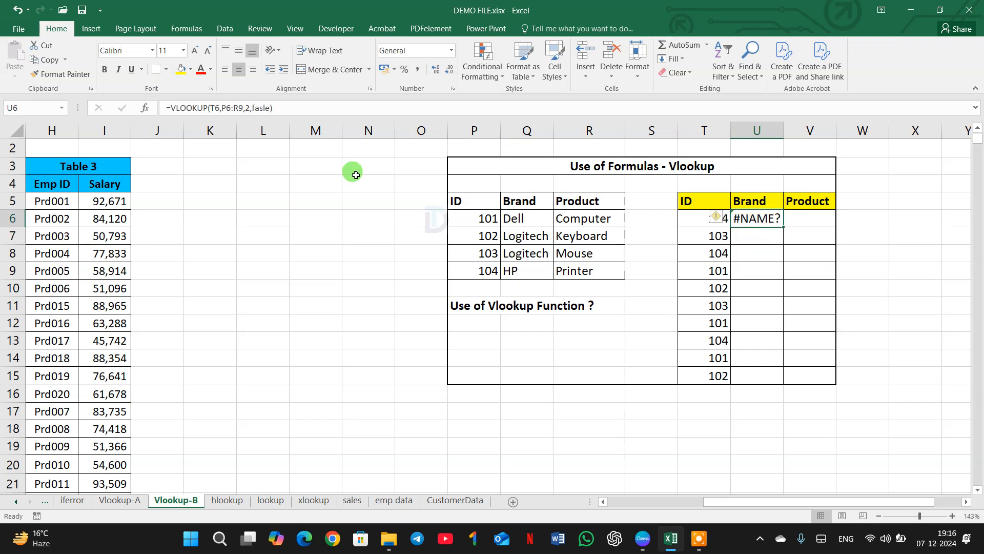
double_click(264, 107)
text(false)
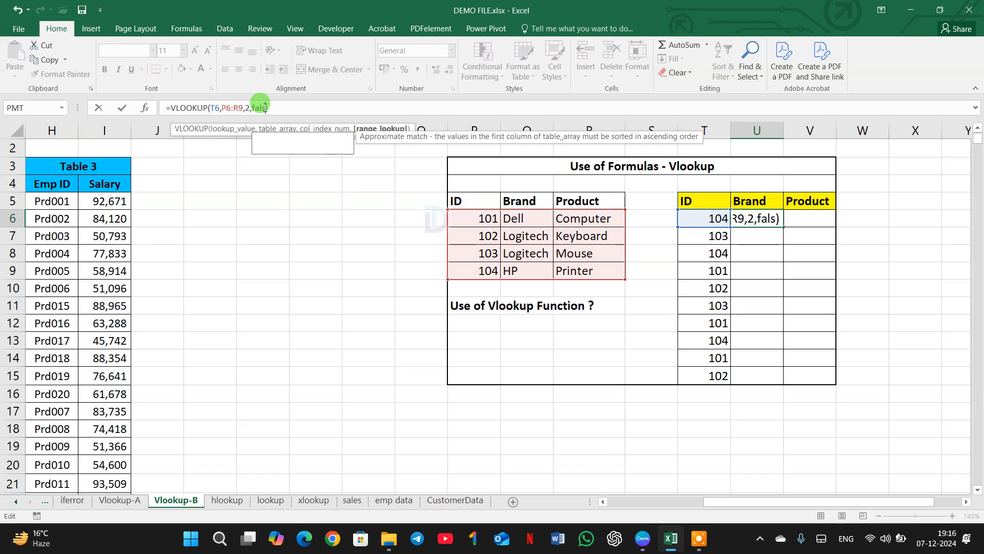
key(Return)
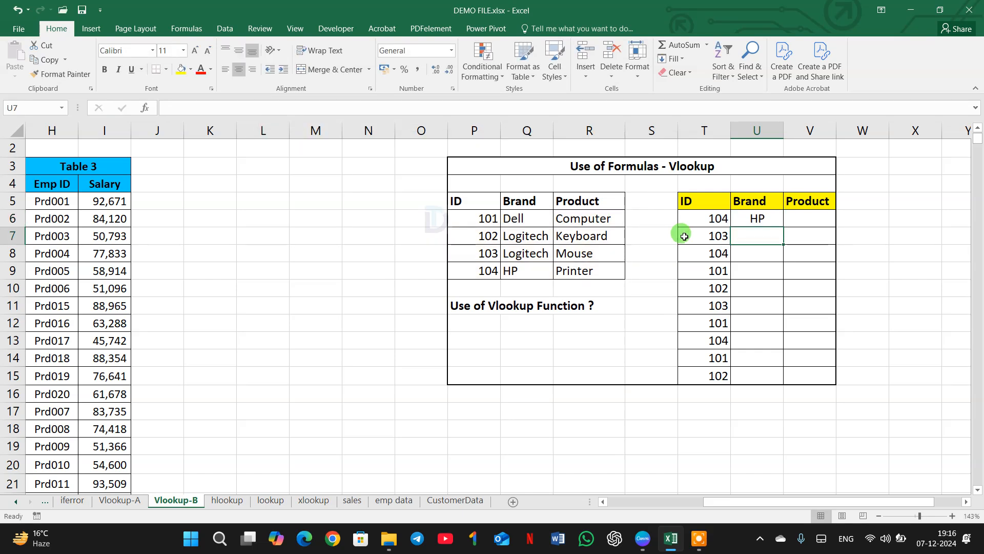
Check the Brand result in U6 against the source row for ID 104 and look over Tables 1 to 3
click(696, 219)
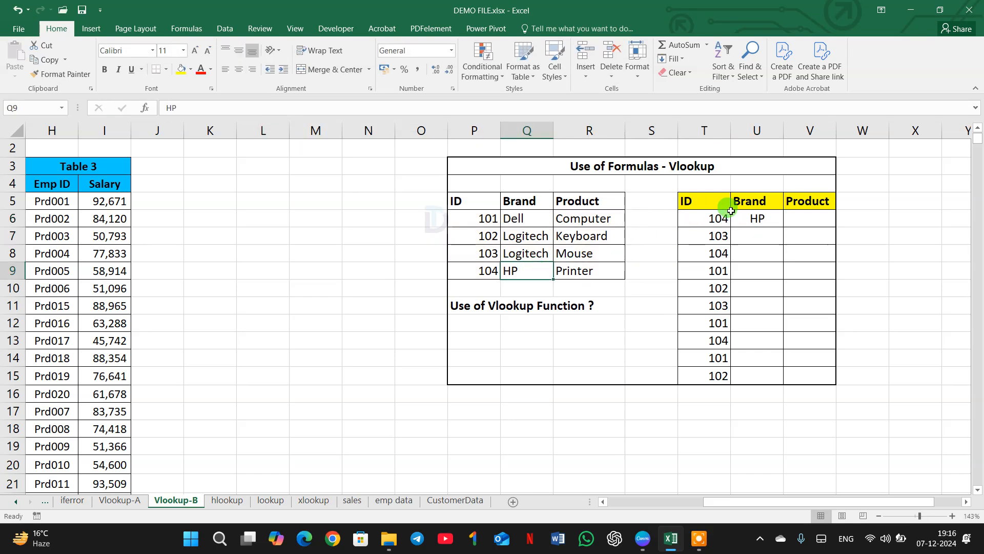
click(758, 218)
scroll(637, 268, down, 3)
scroll(637, 268, left, 1)
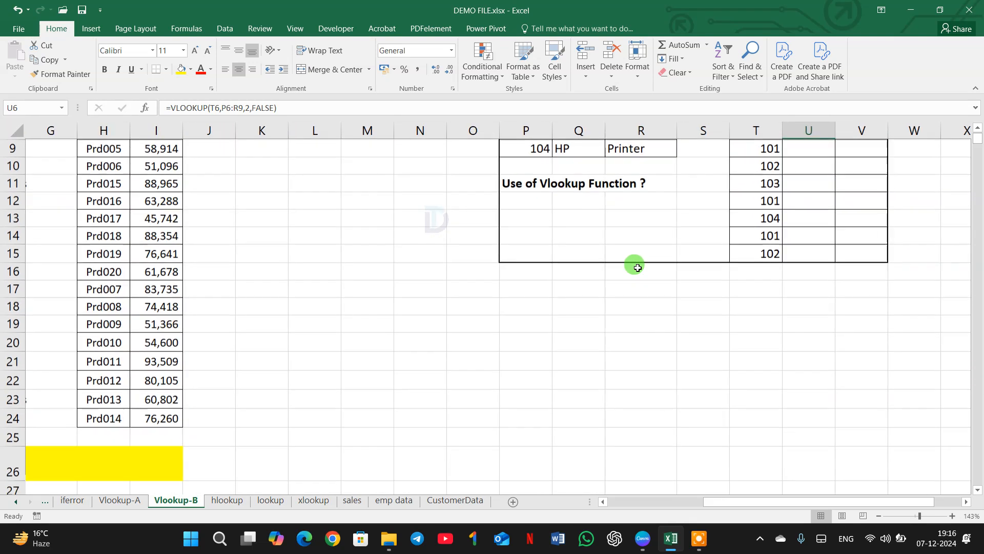
scroll(637, 267, up, 3)
scroll(638, 267, left, 2)
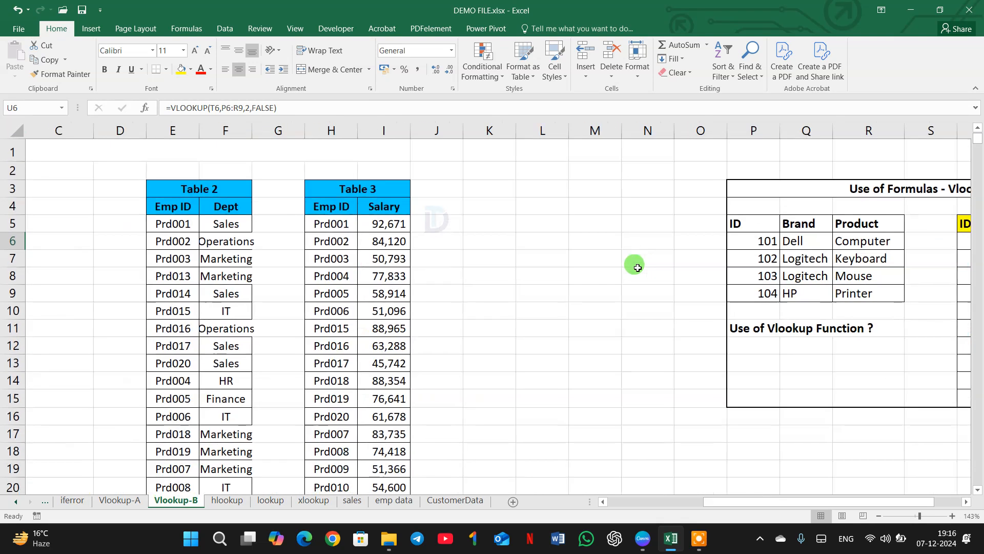
scroll(637, 267, down, 1)
scroll(637, 268, left, 1)
scroll(633, 261, up, 2)
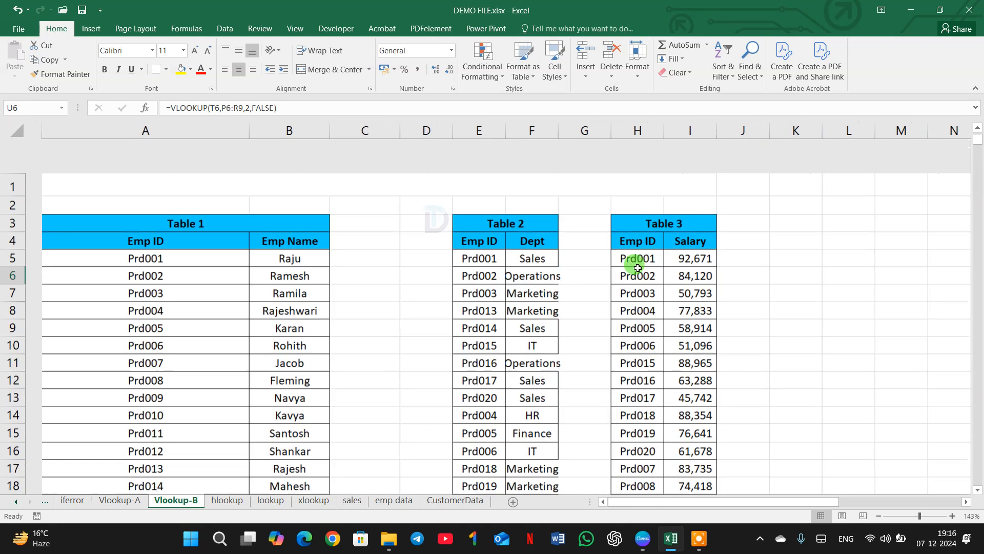